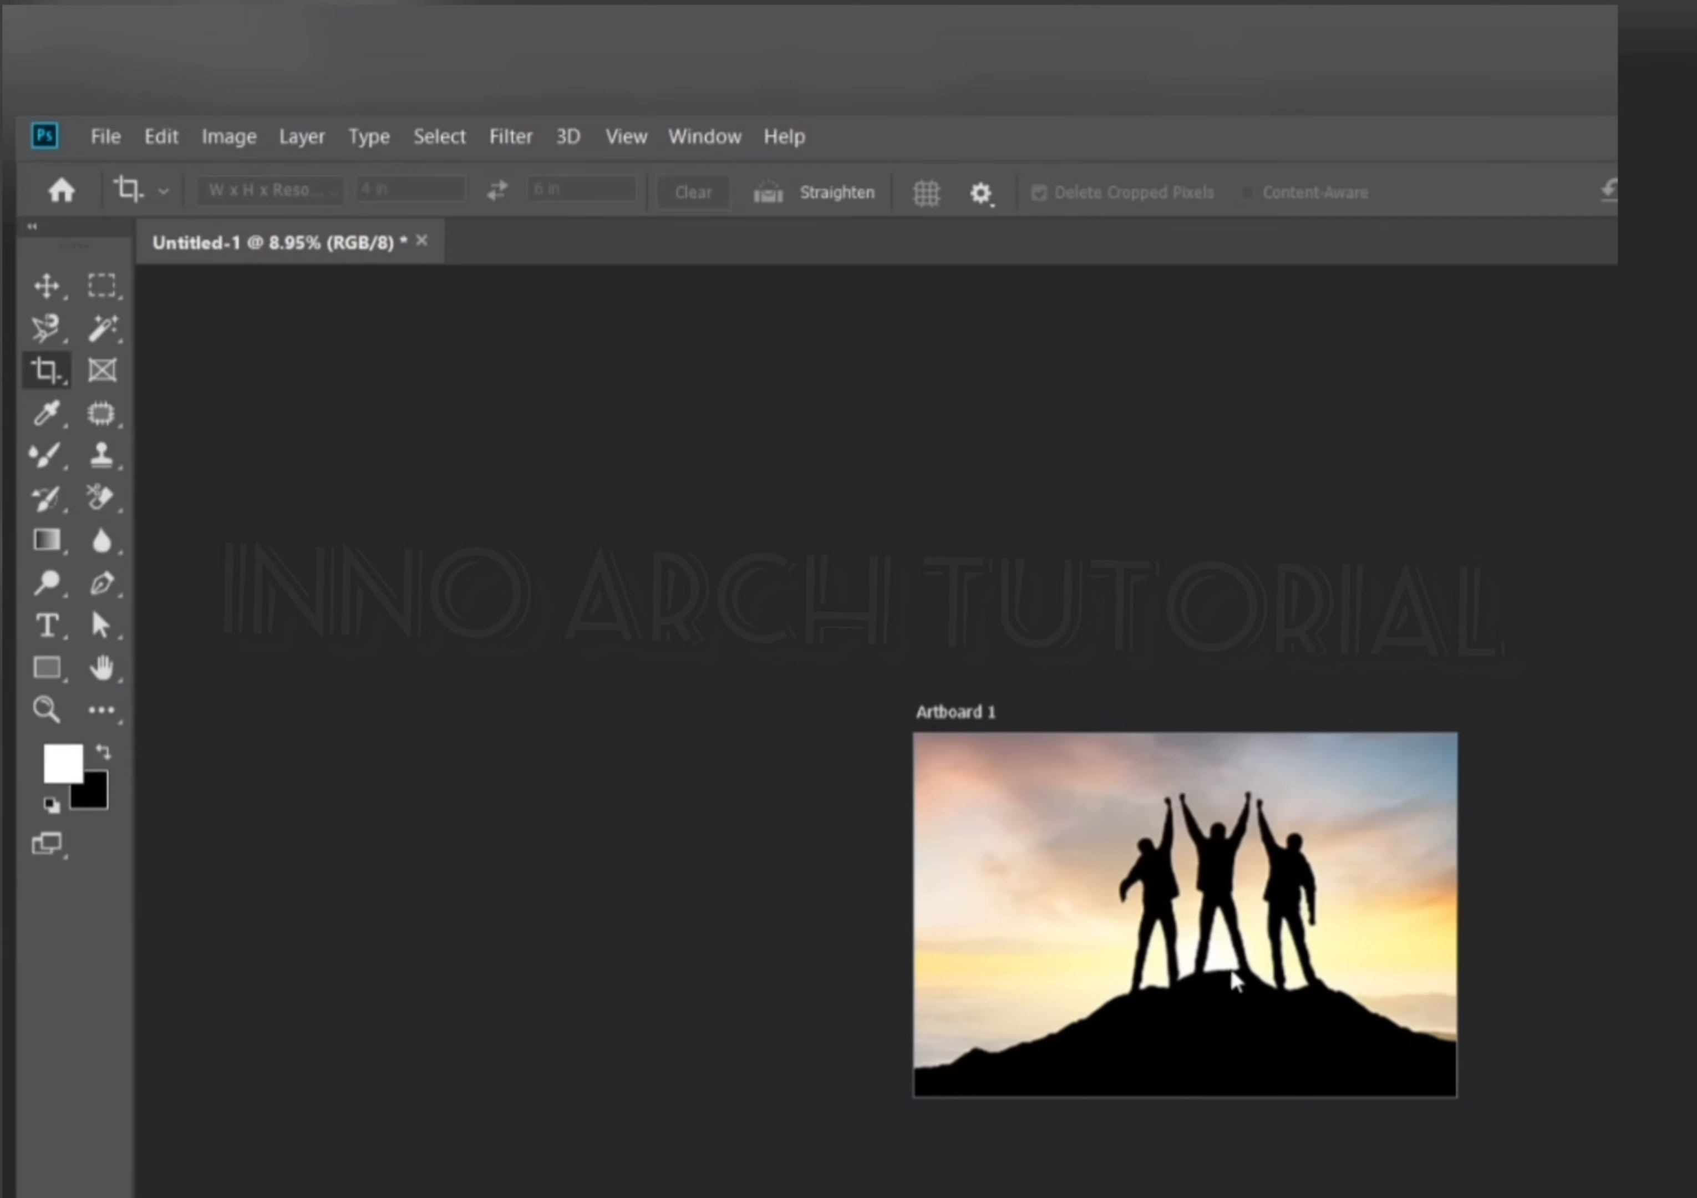
pyautogui.scroll(8, 1236, 980)
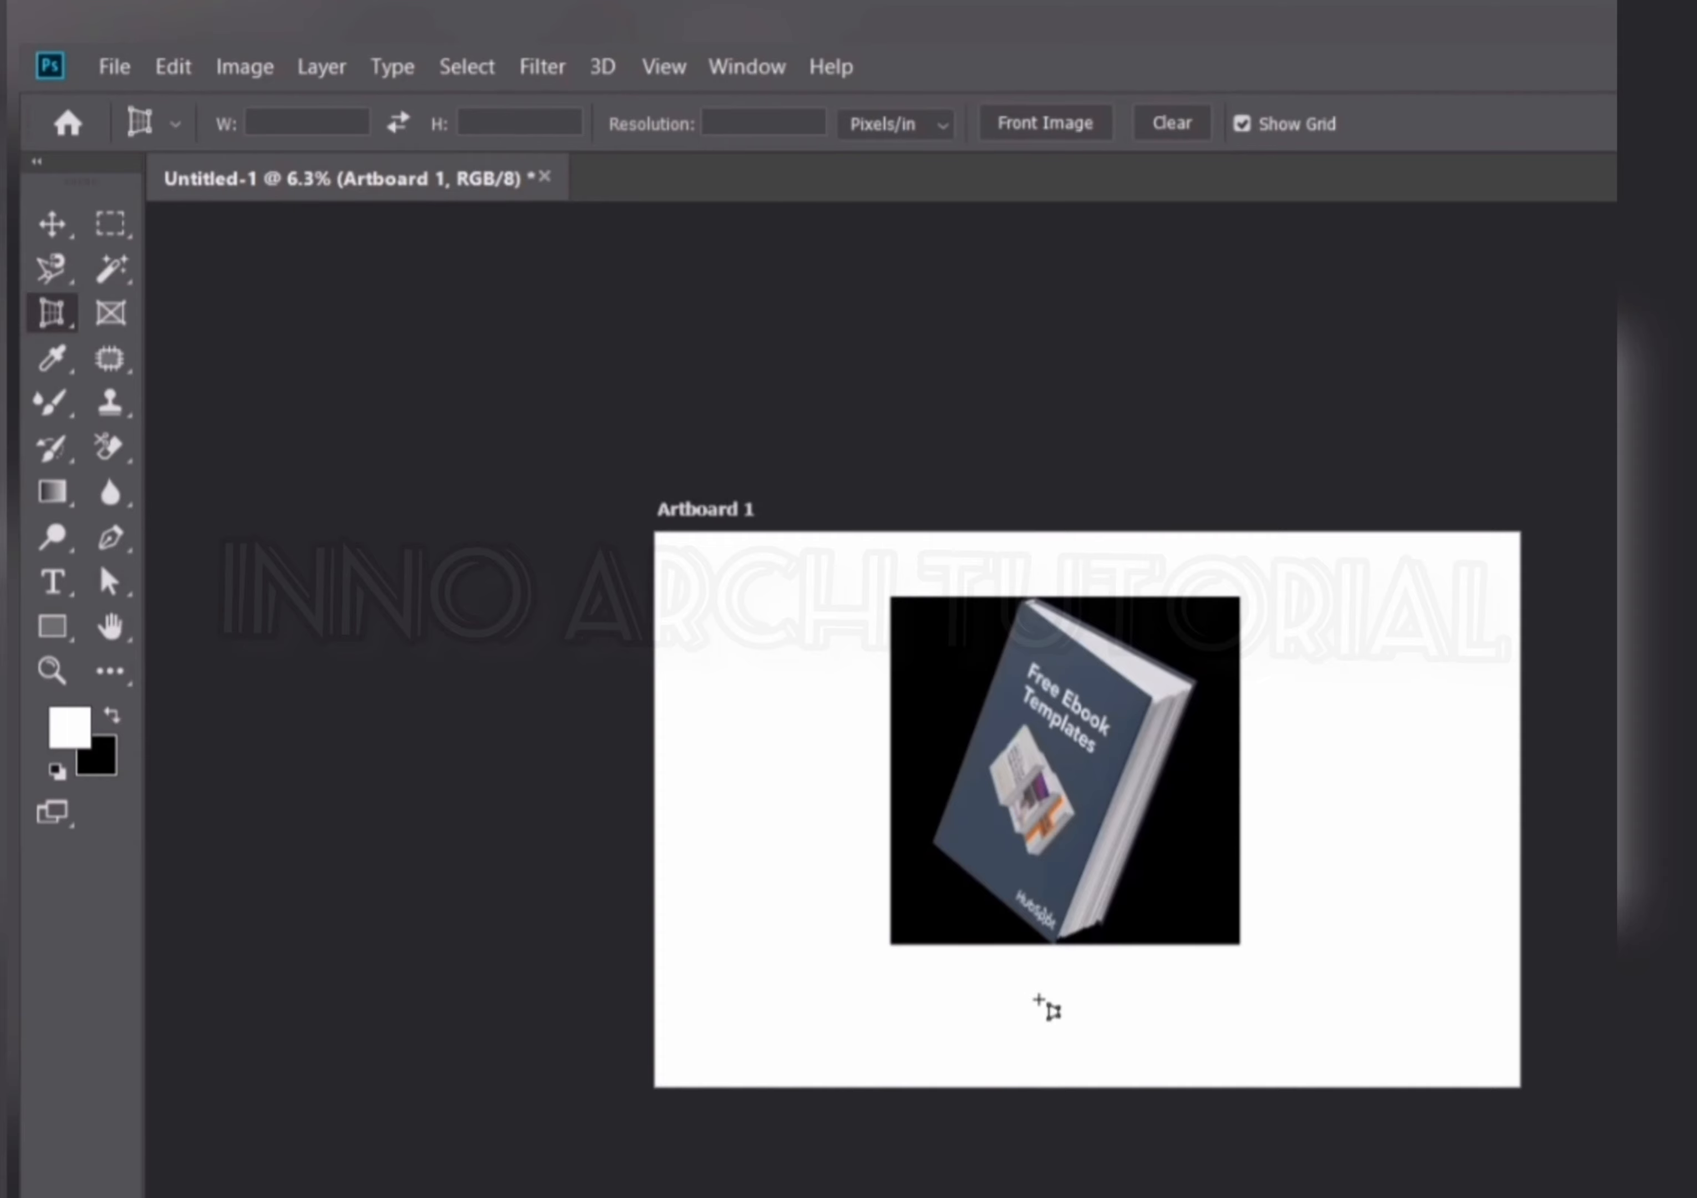
pyautogui.scroll(2, 1043, 1001)
pyautogui.scroll(1, 1234, 499)
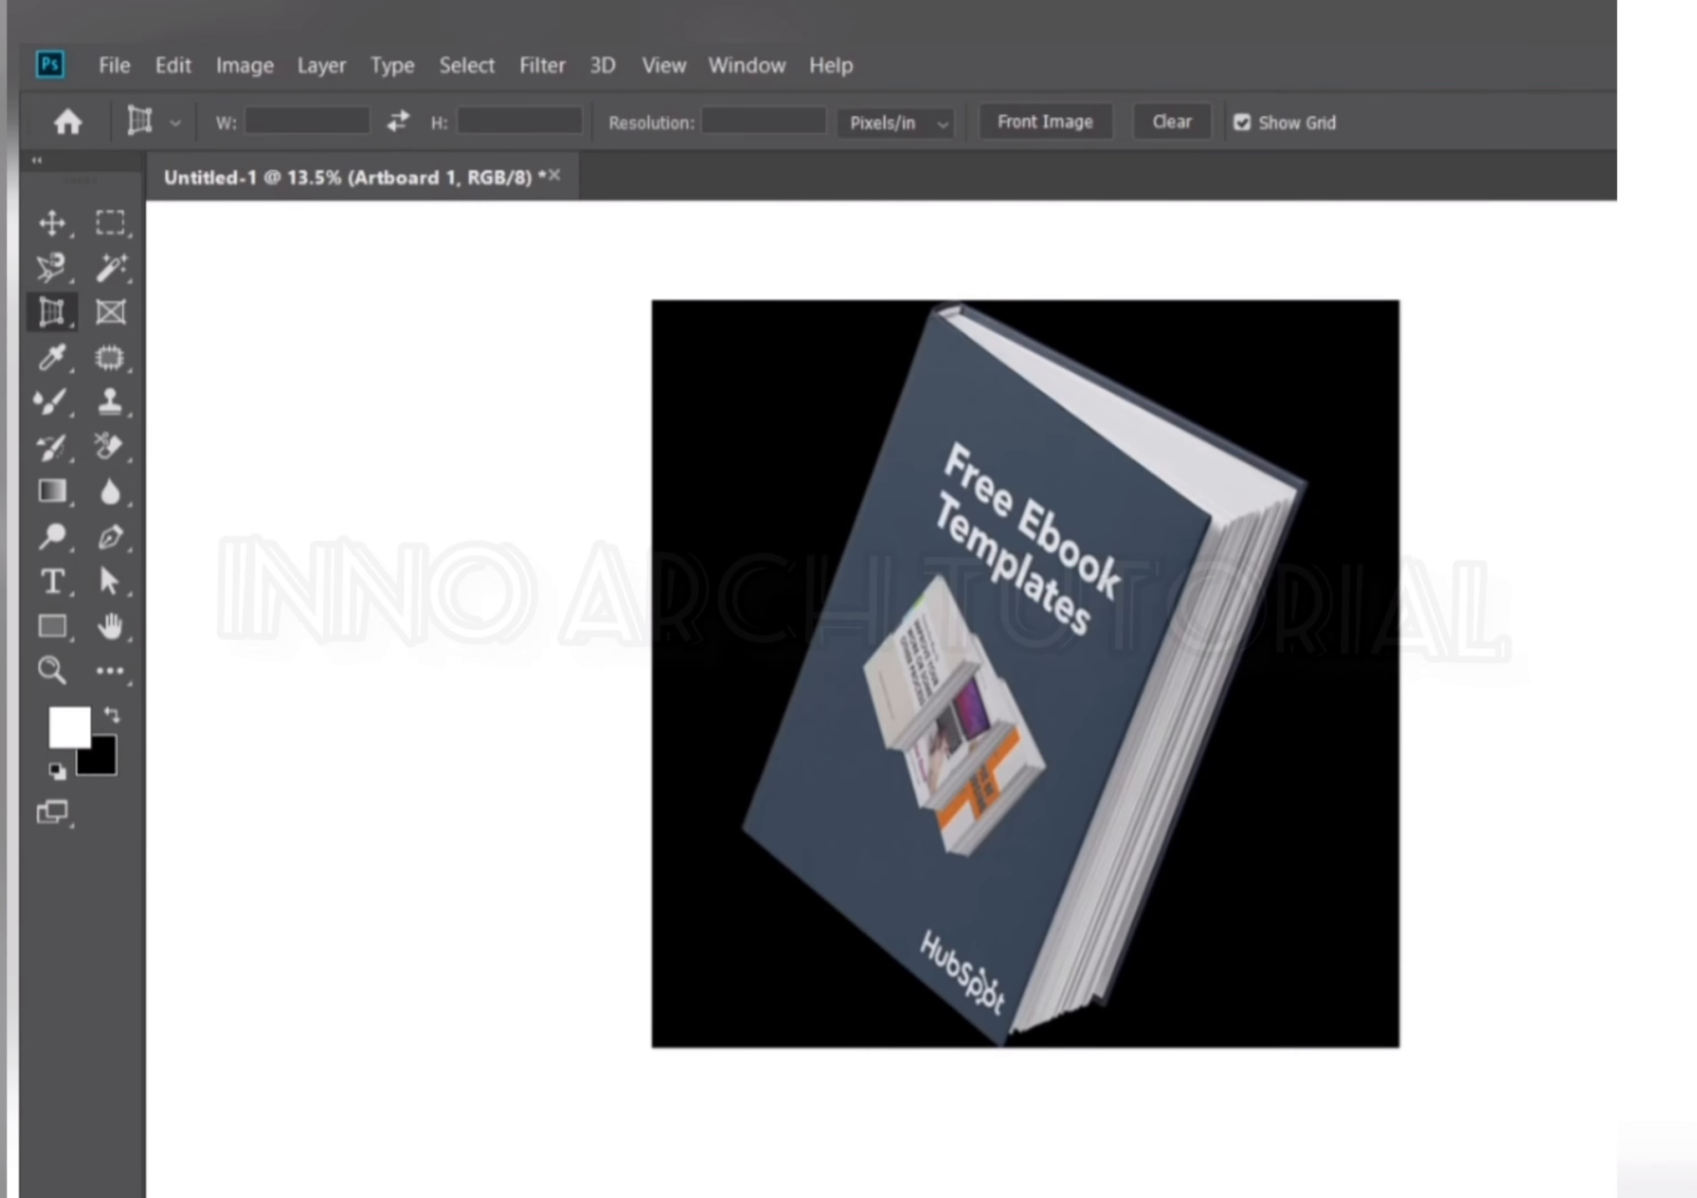
pyautogui.scroll(-1, 1392, 1190)
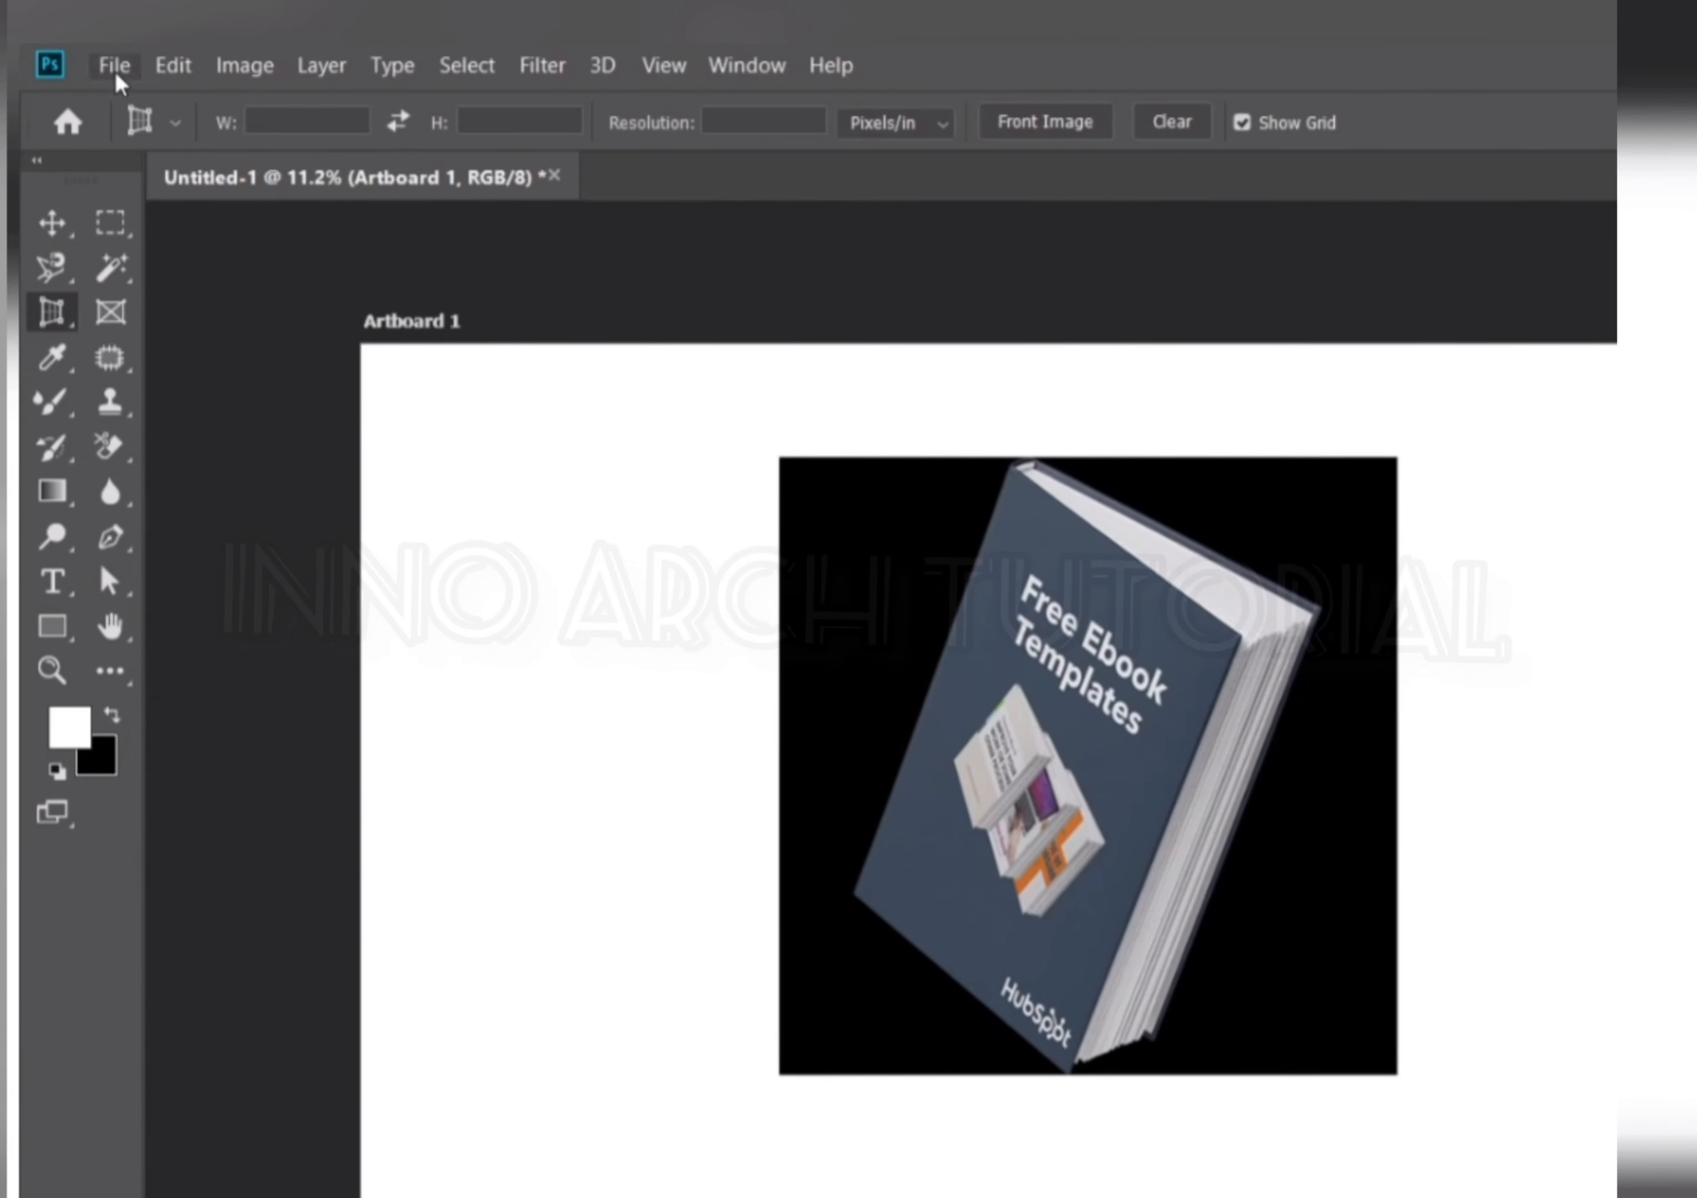
pyautogui.rightClick(54, 318)
pyautogui.click(153, 307)
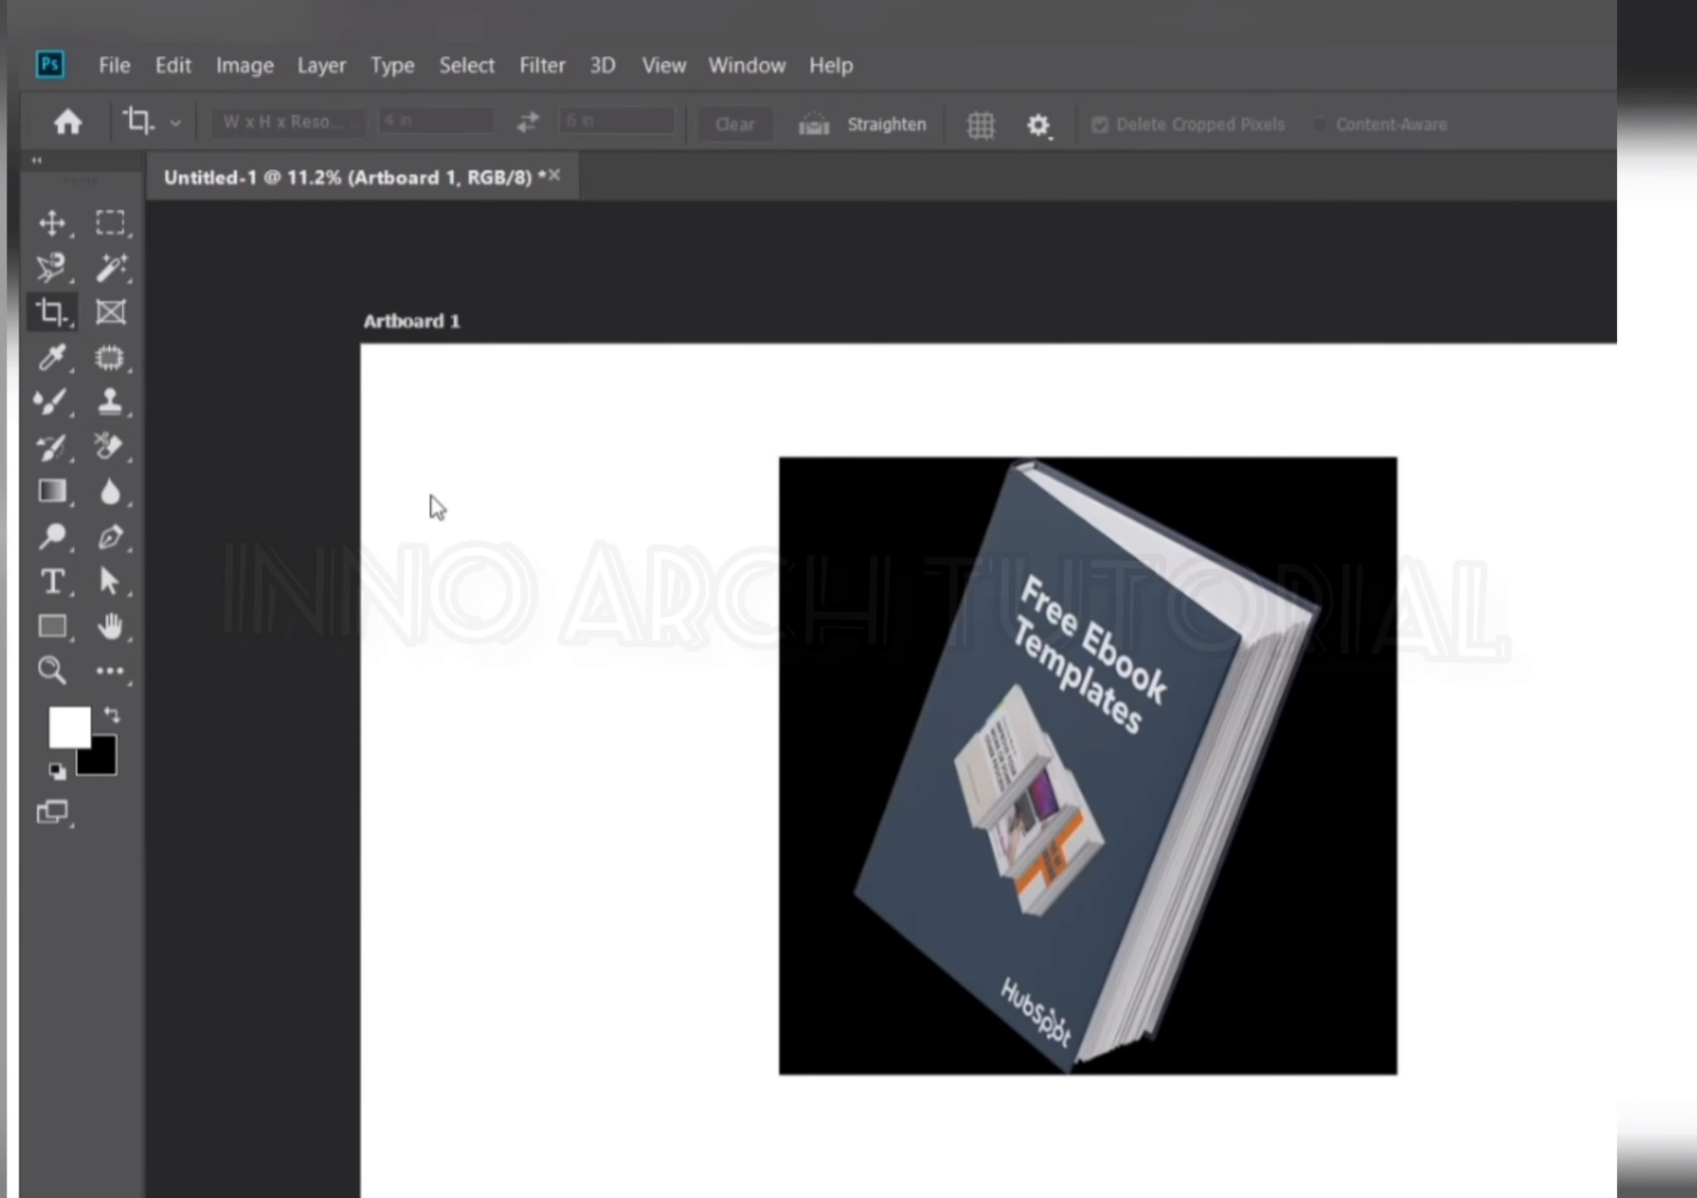
pyautogui.scroll(-1, 1033, 614)
pyautogui.scroll(-1, 1036, 615)
pyautogui.scroll(4, 1062, 658)
pyautogui.scroll(-4, 1152, 569)
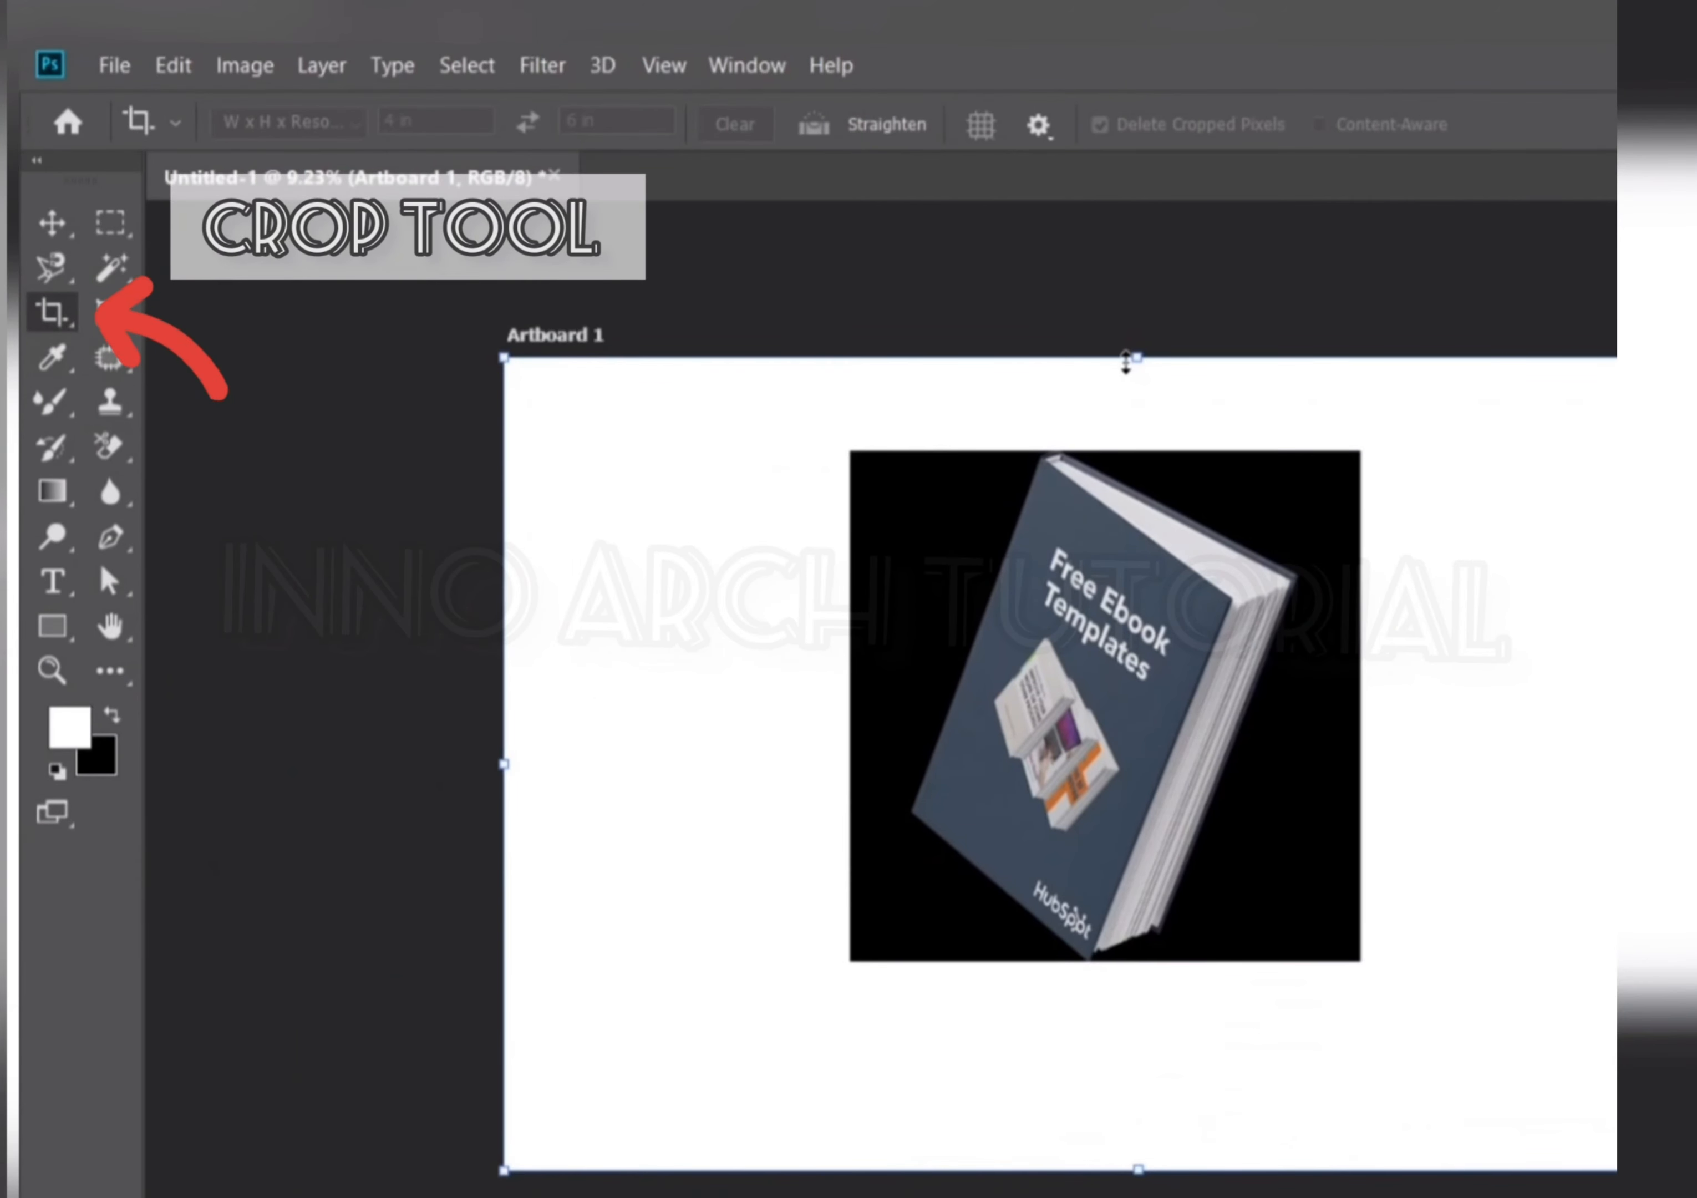
pyautogui.moveTo(1134, 362)
pyautogui.mouseDown()
pyautogui.moveTo(1136, 461)
pyautogui.moveTo(1136, 362)
pyautogui.mouseUp()
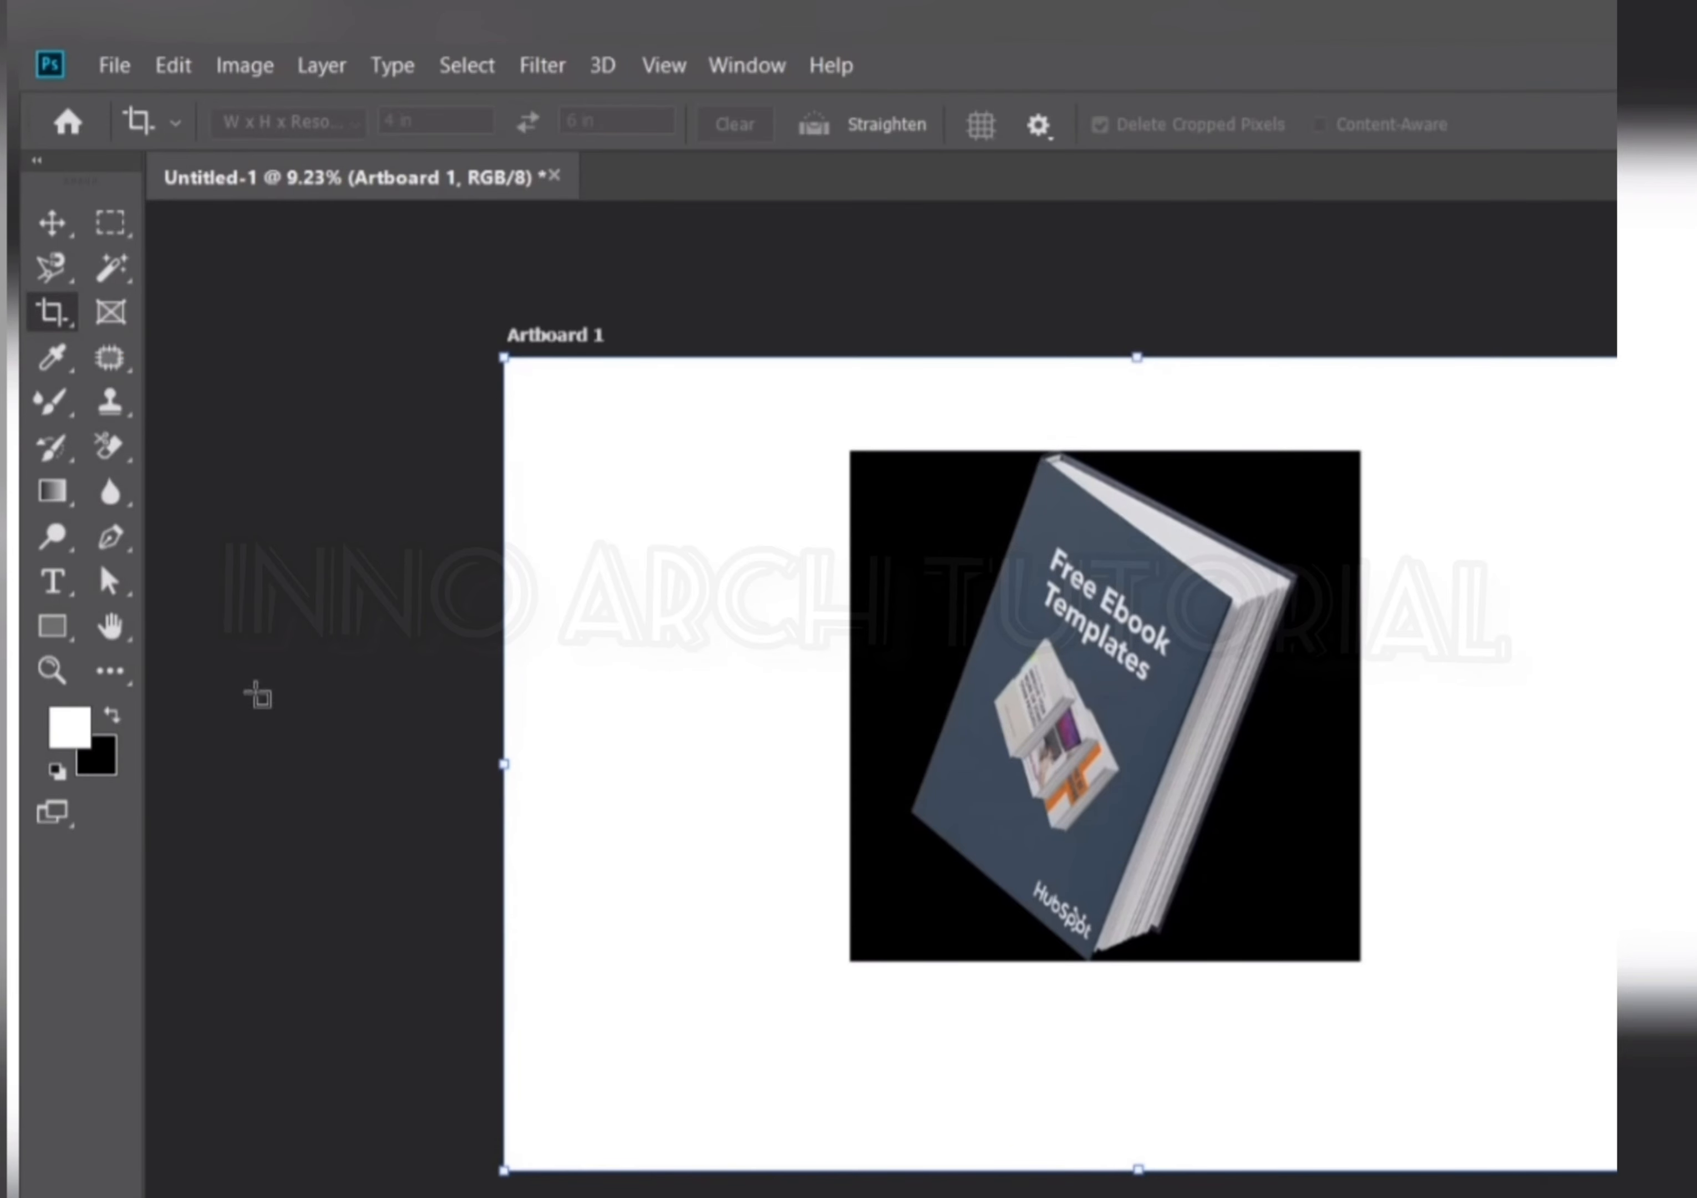
# With the Perspective Crop Tool, mark the four corners of the book's front cover.
pyautogui.rightClick(58, 326)
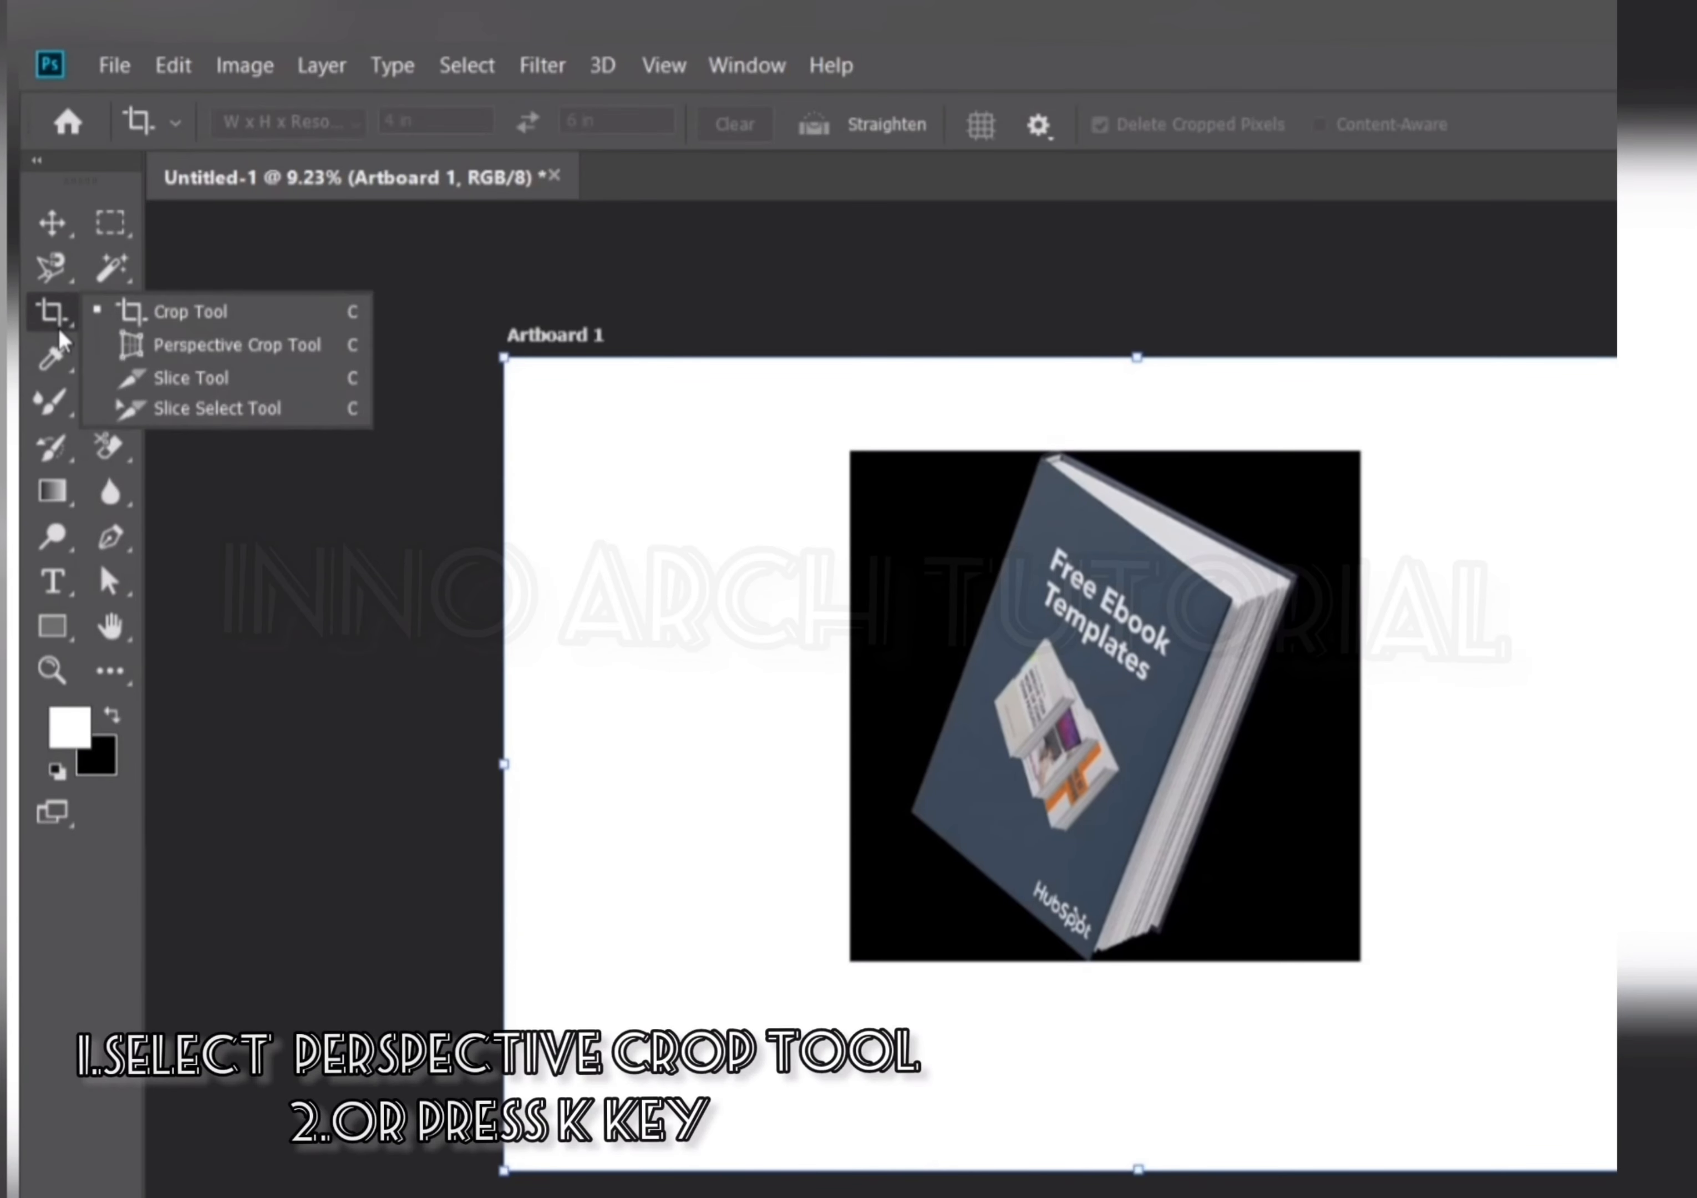
pyautogui.click(198, 346)
pyautogui.click(105, 305)
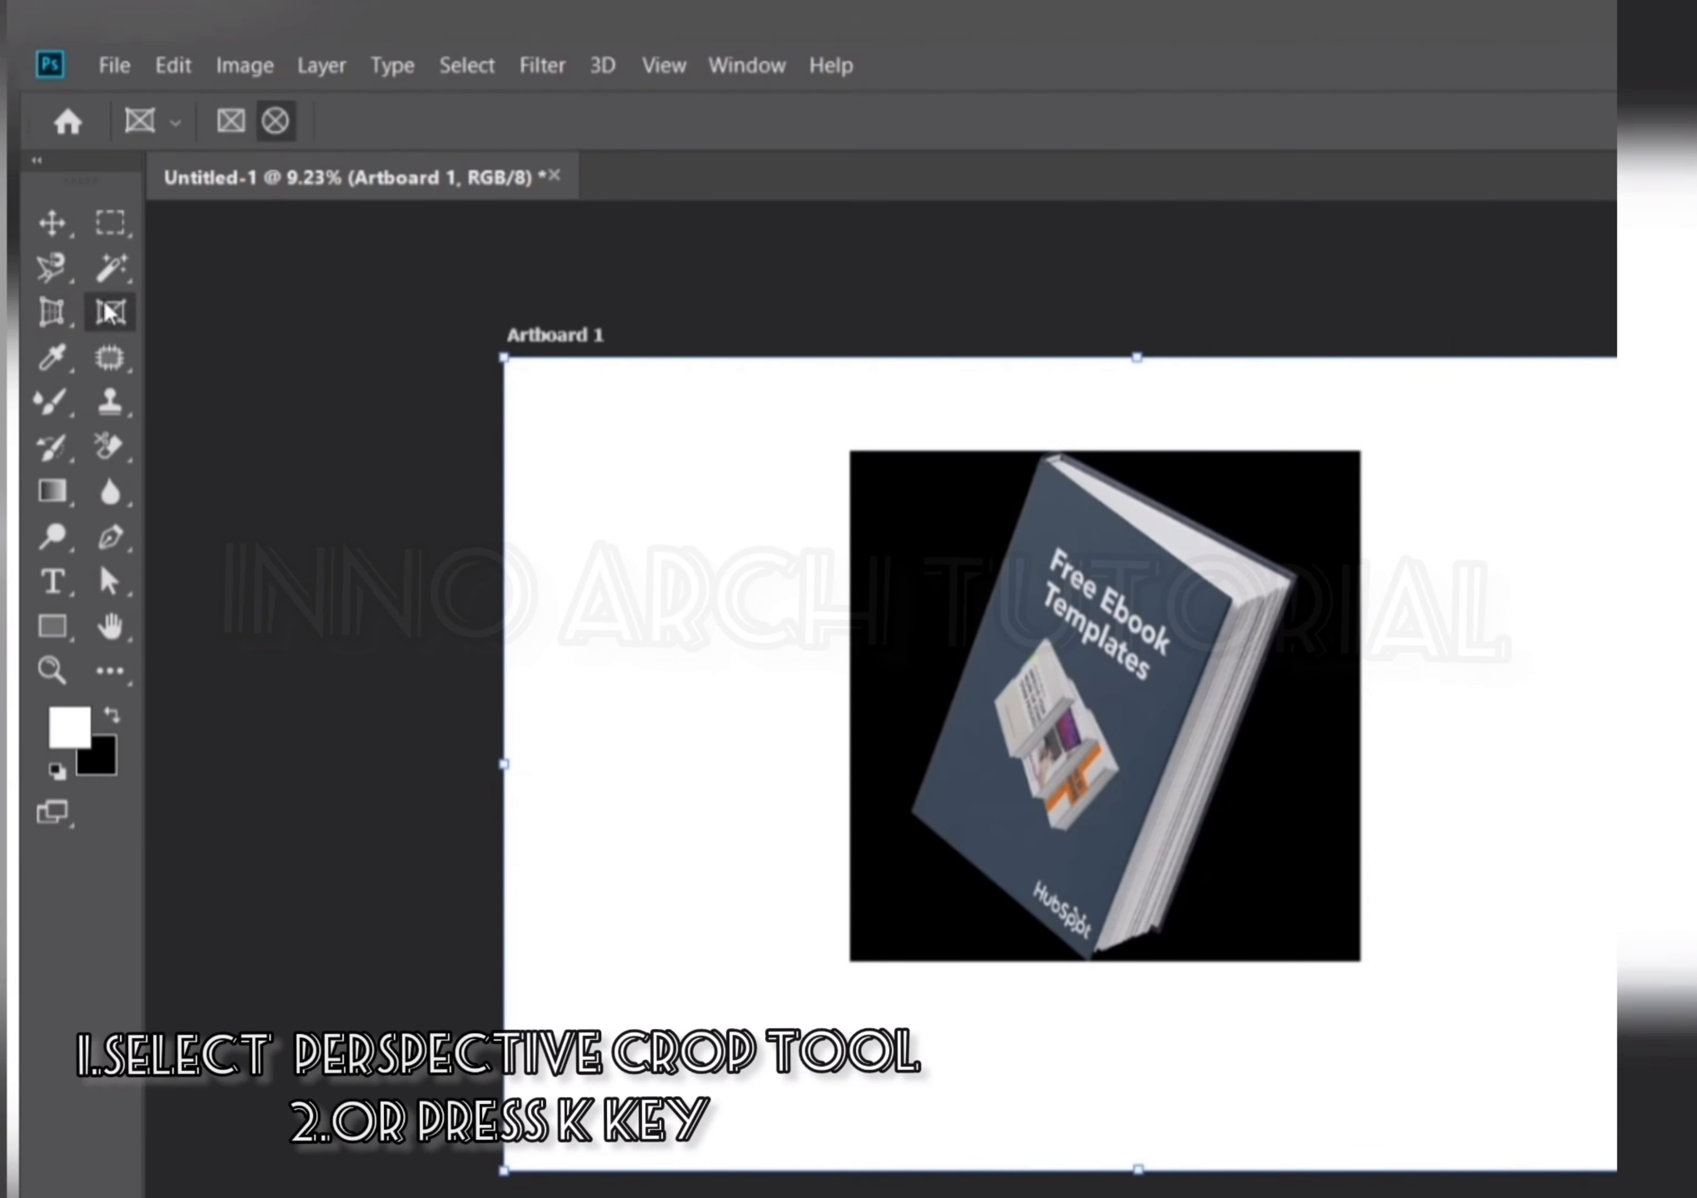
pyautogui.click(40, 306)
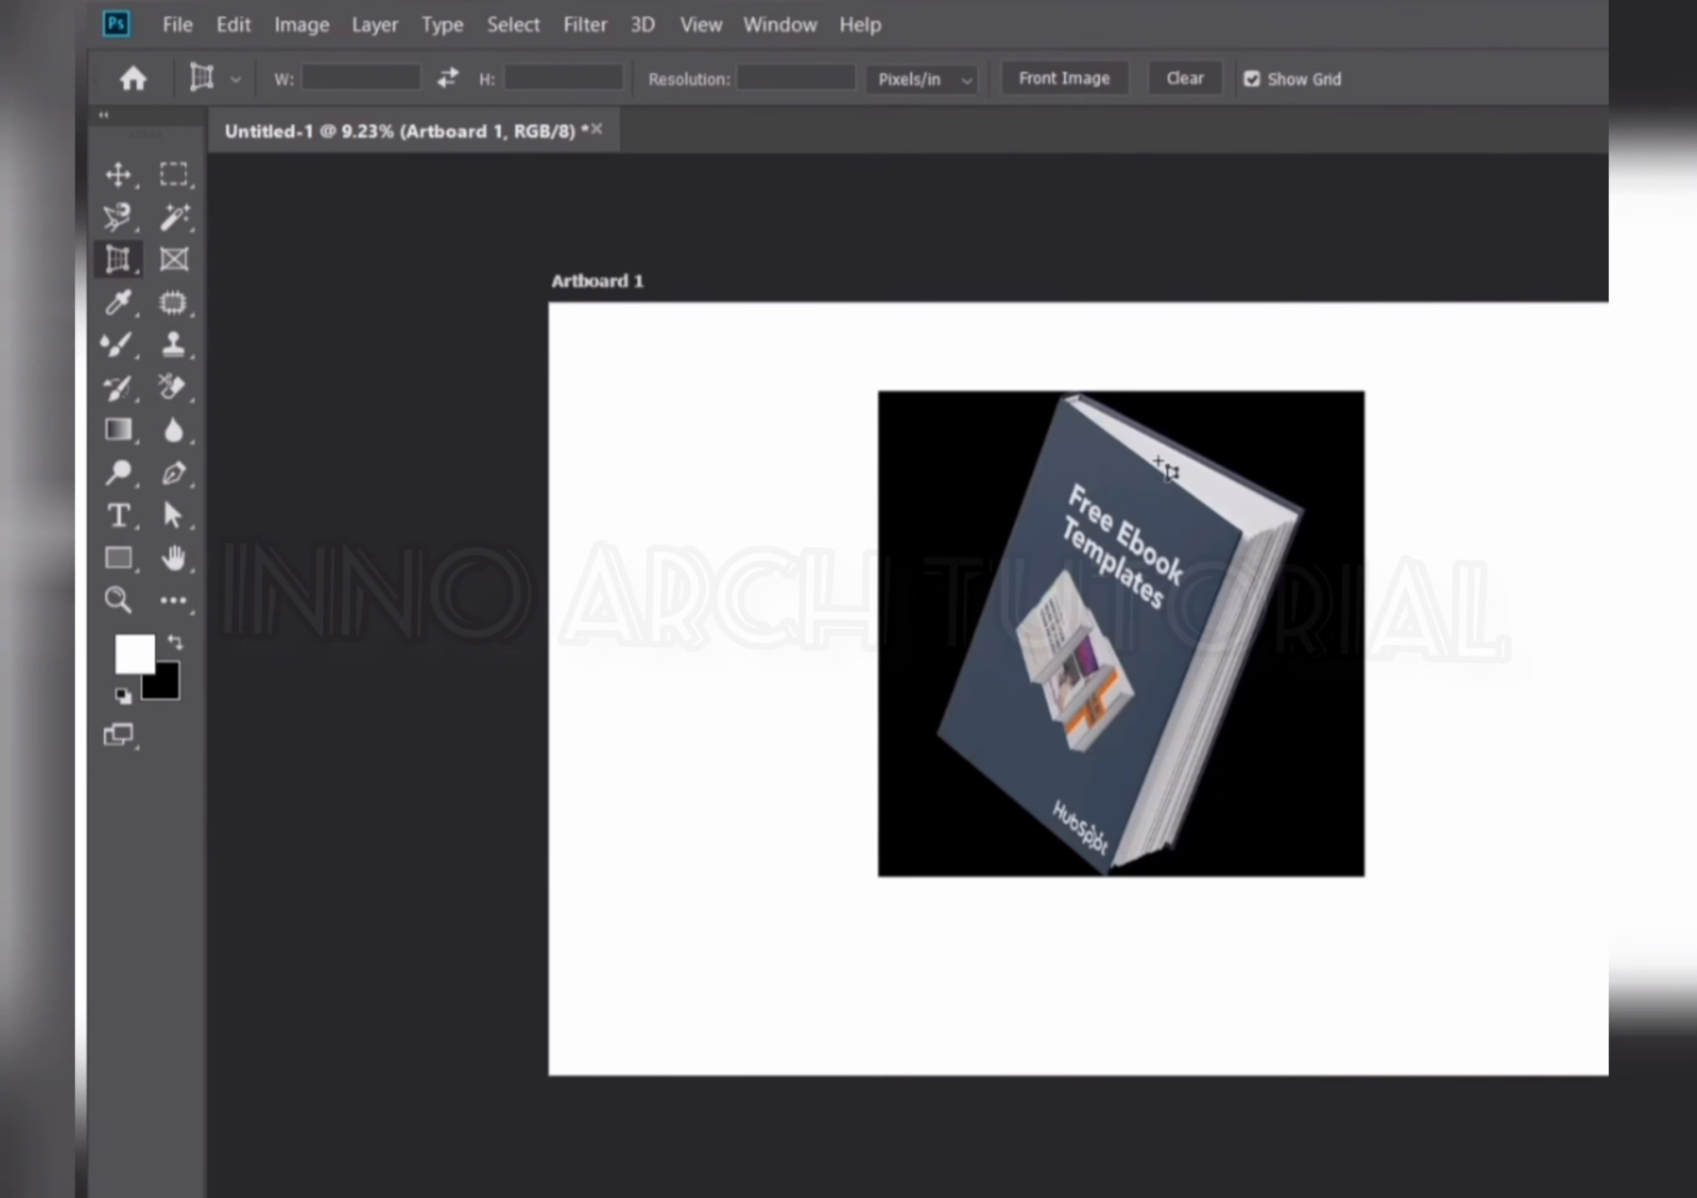
pyautogui.scroll(5, 1025, 467)
pyautogui.scroll(11, 1134, 362)
pyautogui.scroll(-16, 953, 472)
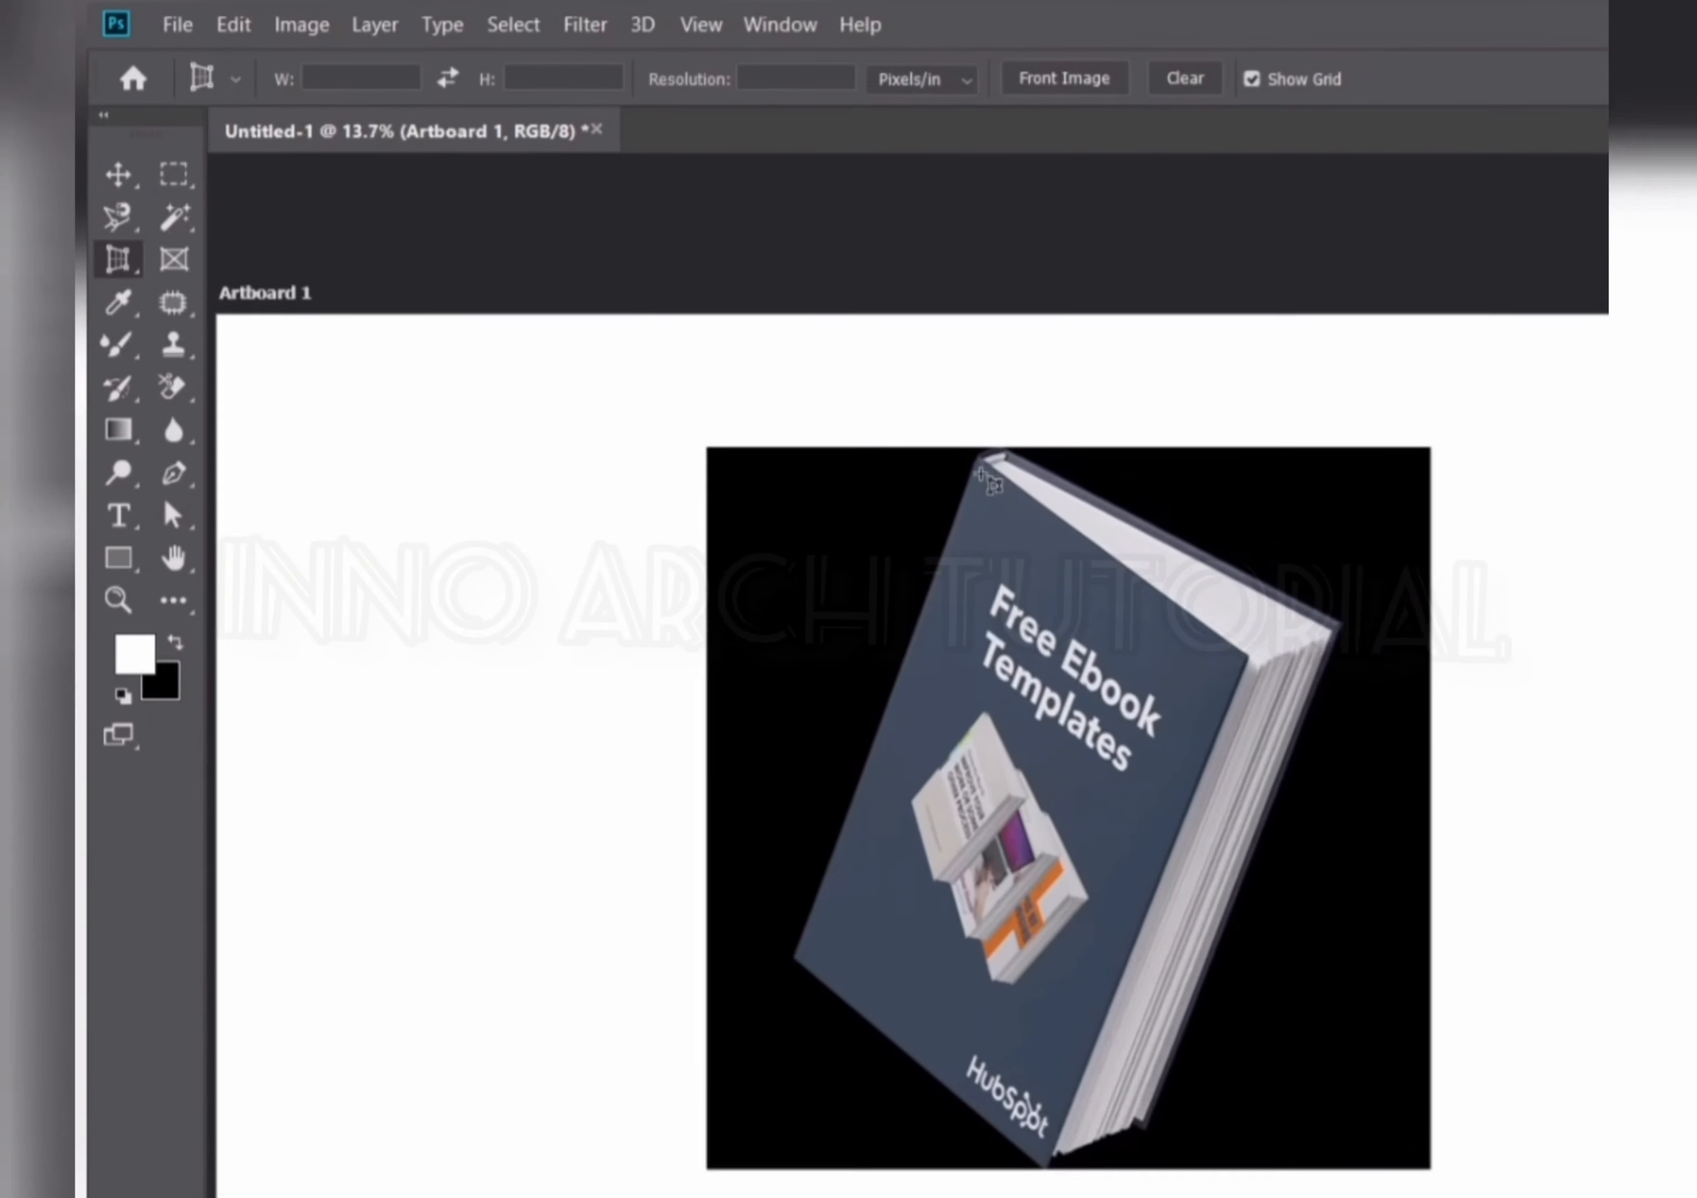
pyautogui.scroll(1, 986, 467)
pyautogui.click(976, 454)
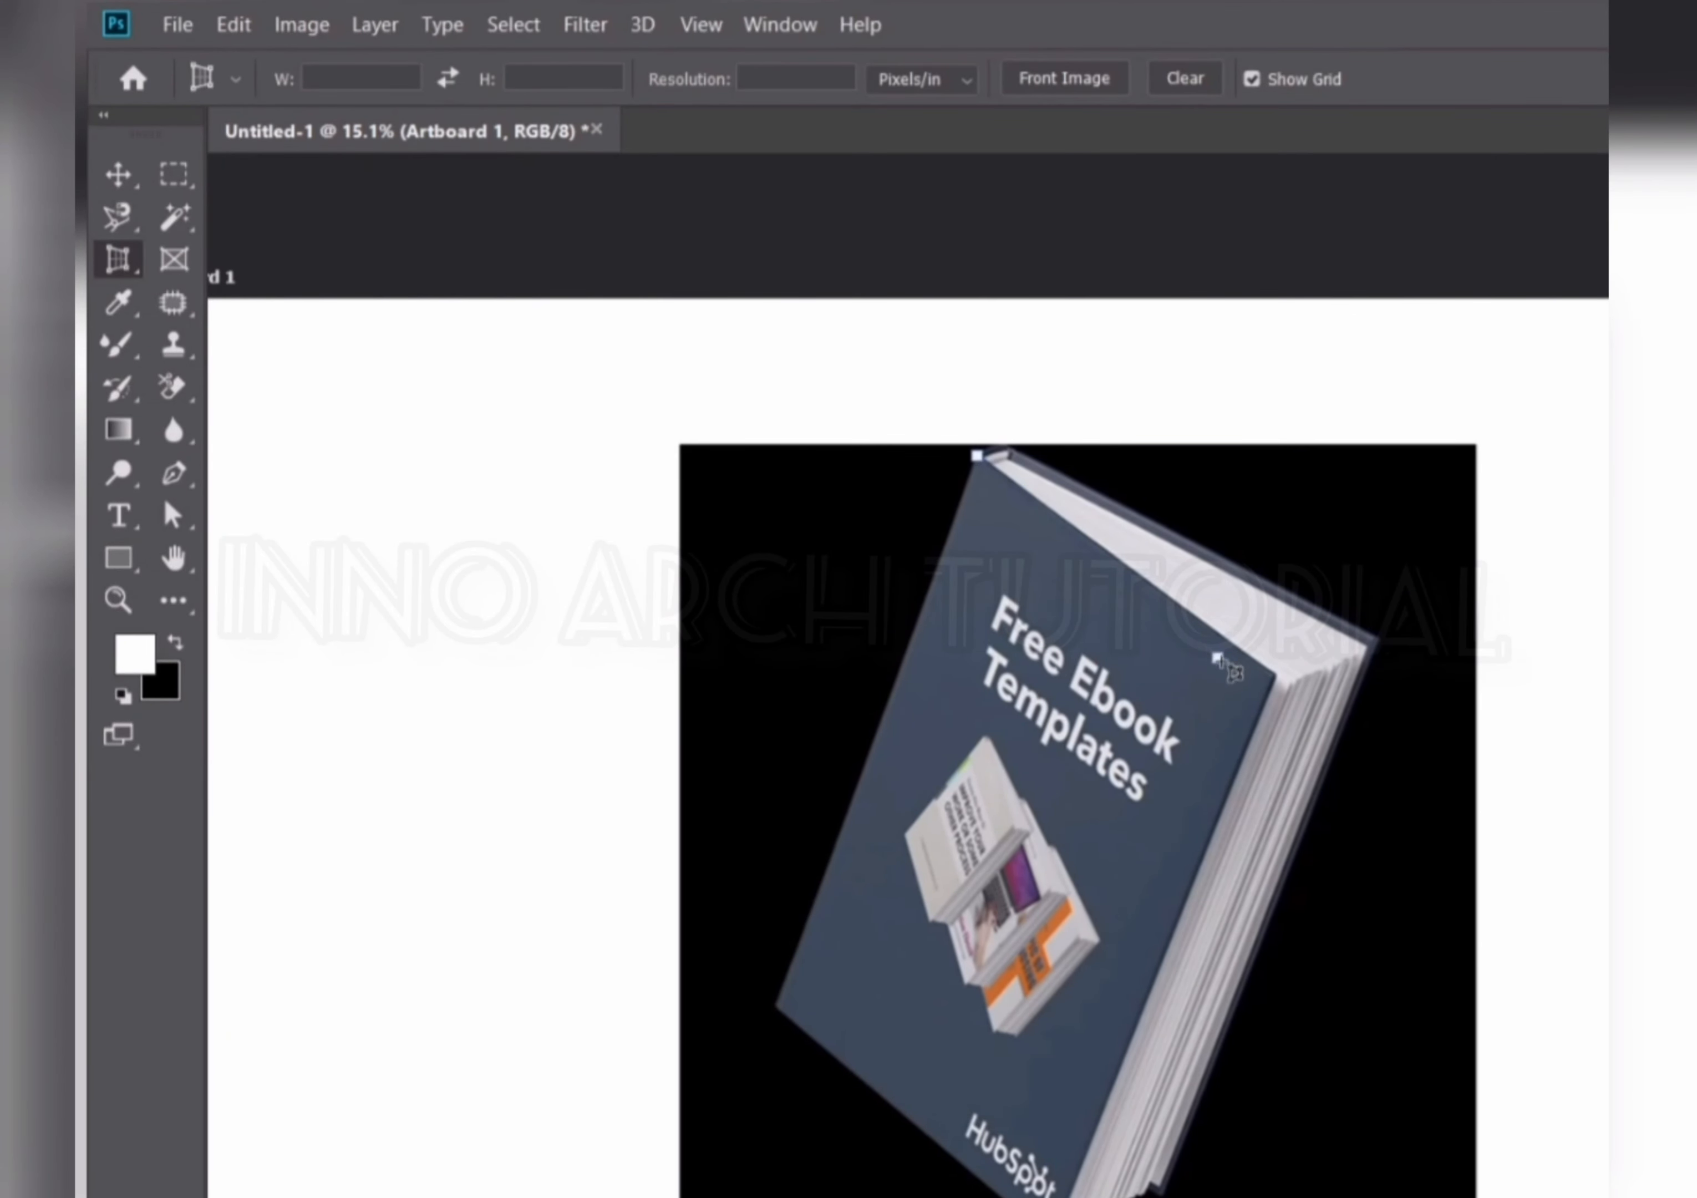
pyautogui.click(1276, 676)
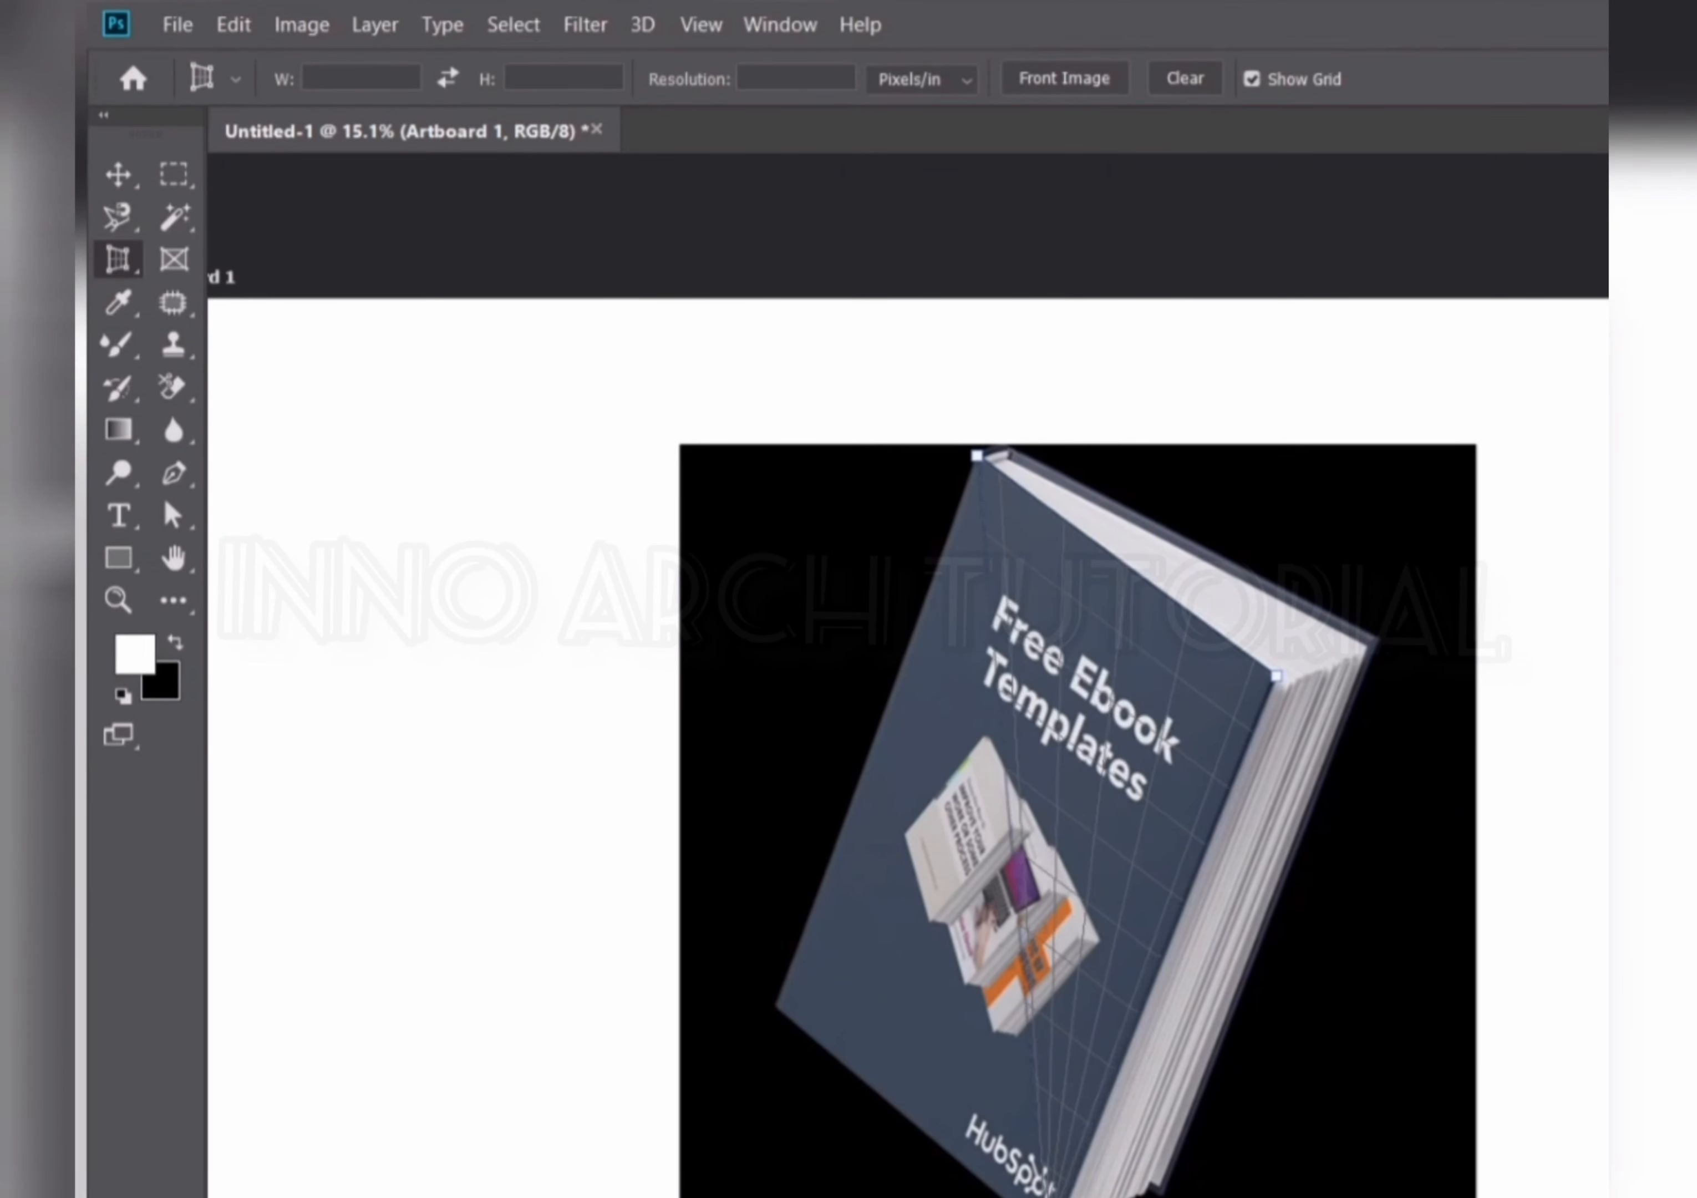
pyautogui.click(1054, 1197)
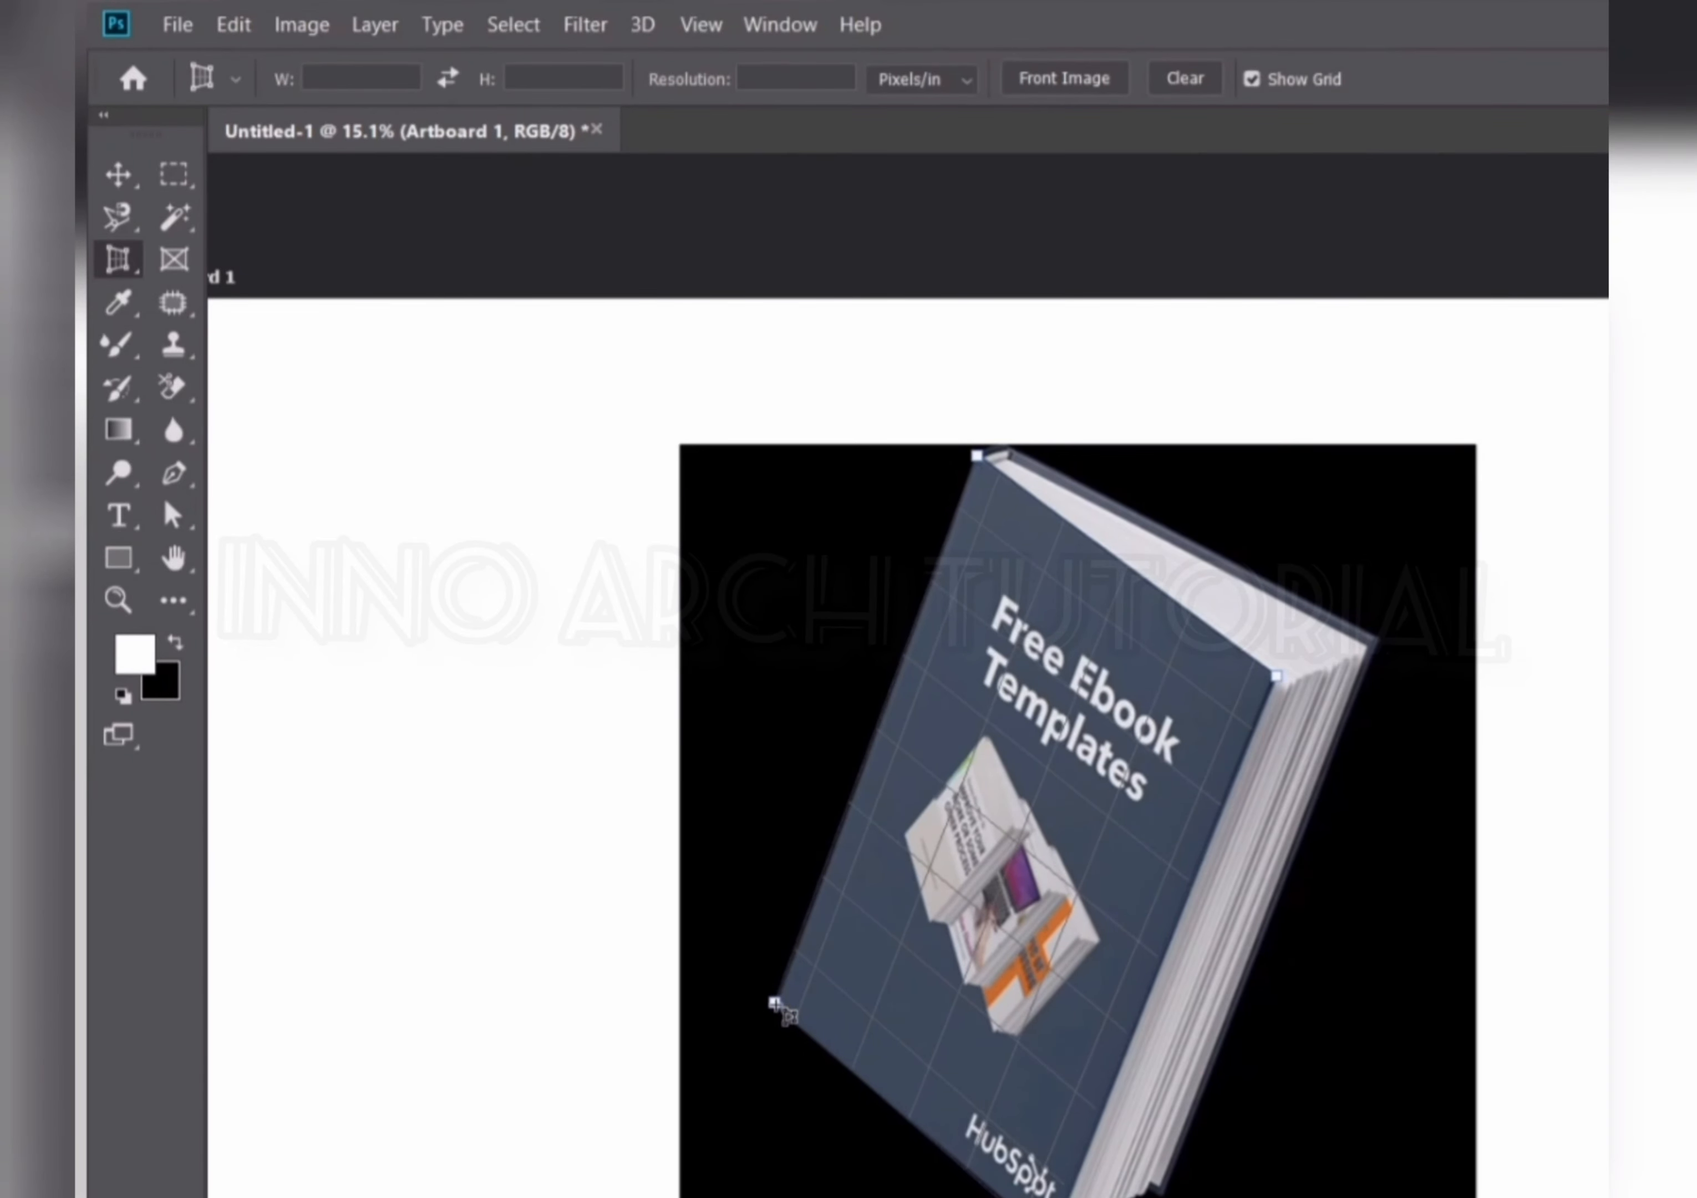
pyautogui.click(774, 1001)
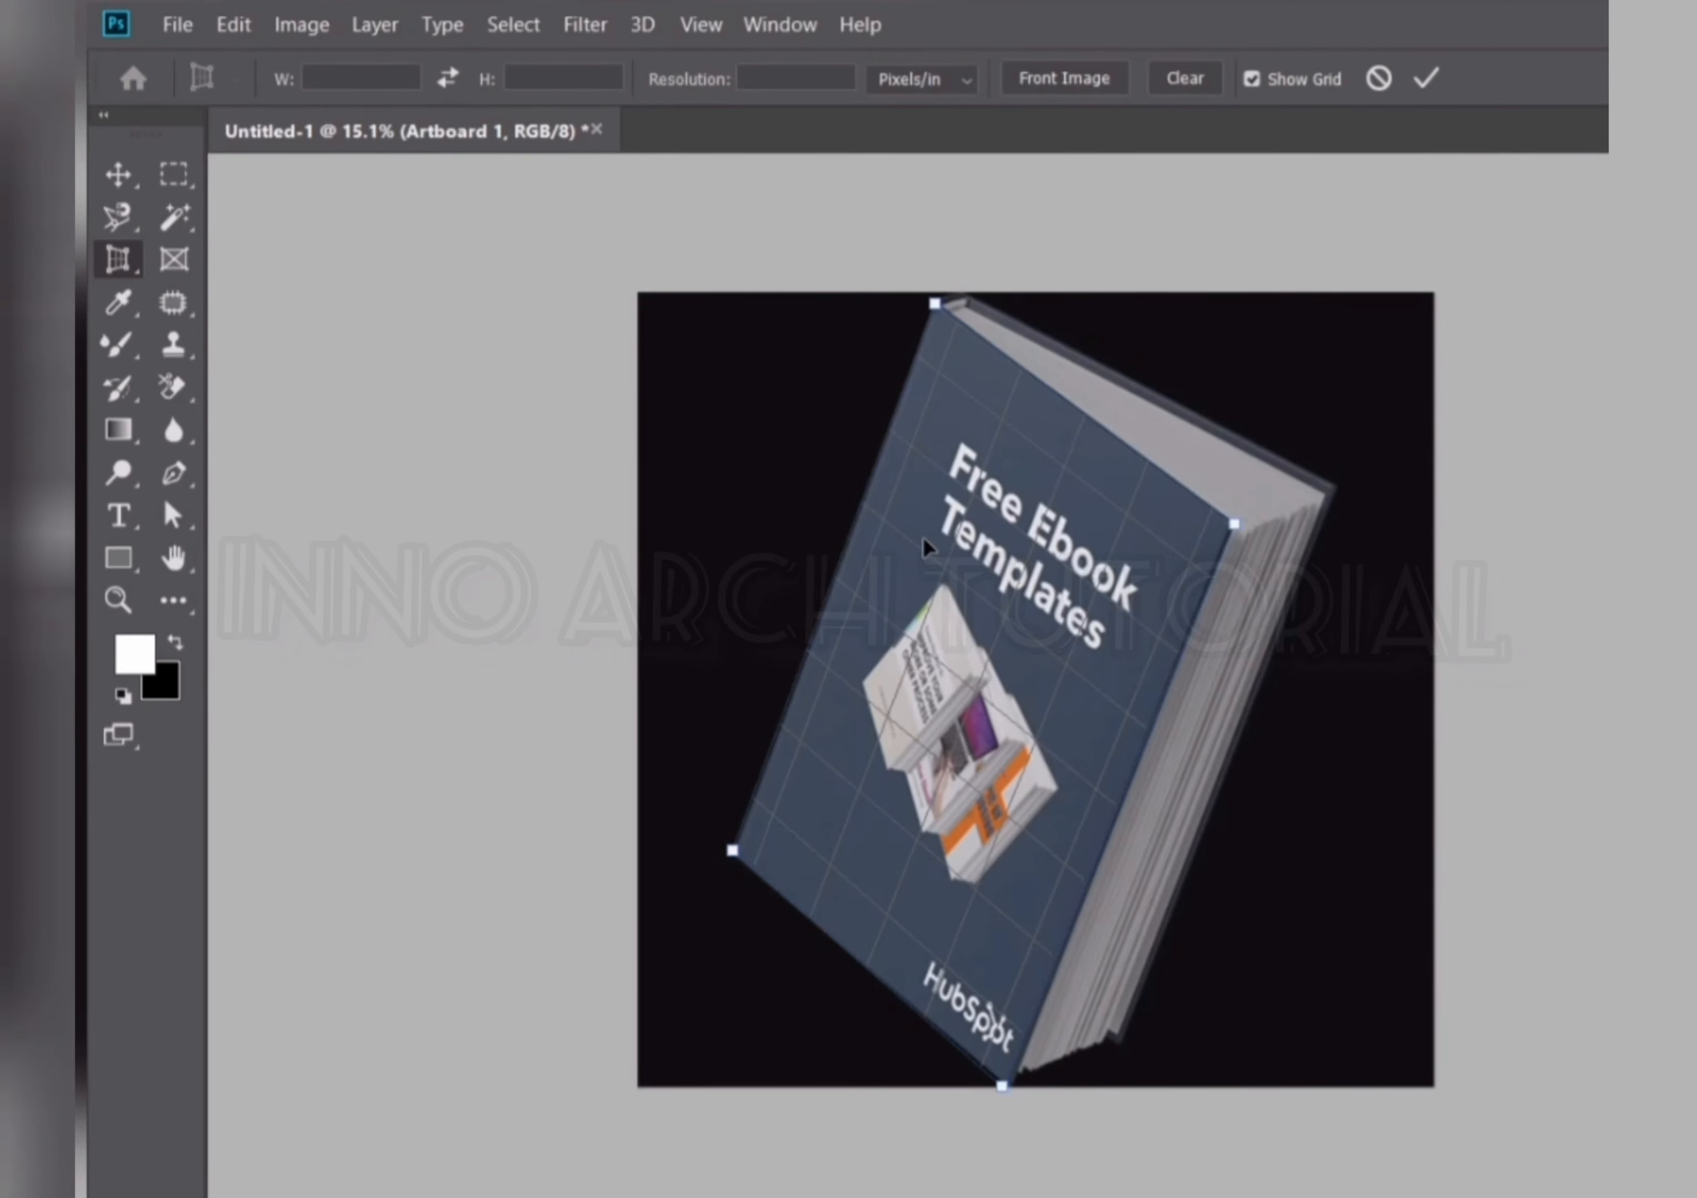
# Fine-tune the cover's corner points precisely against its edges and apply the perspective crop.
pyautogui.scroll(4, 925, 549)
pyautogui.scroll(-5, 908, 676)
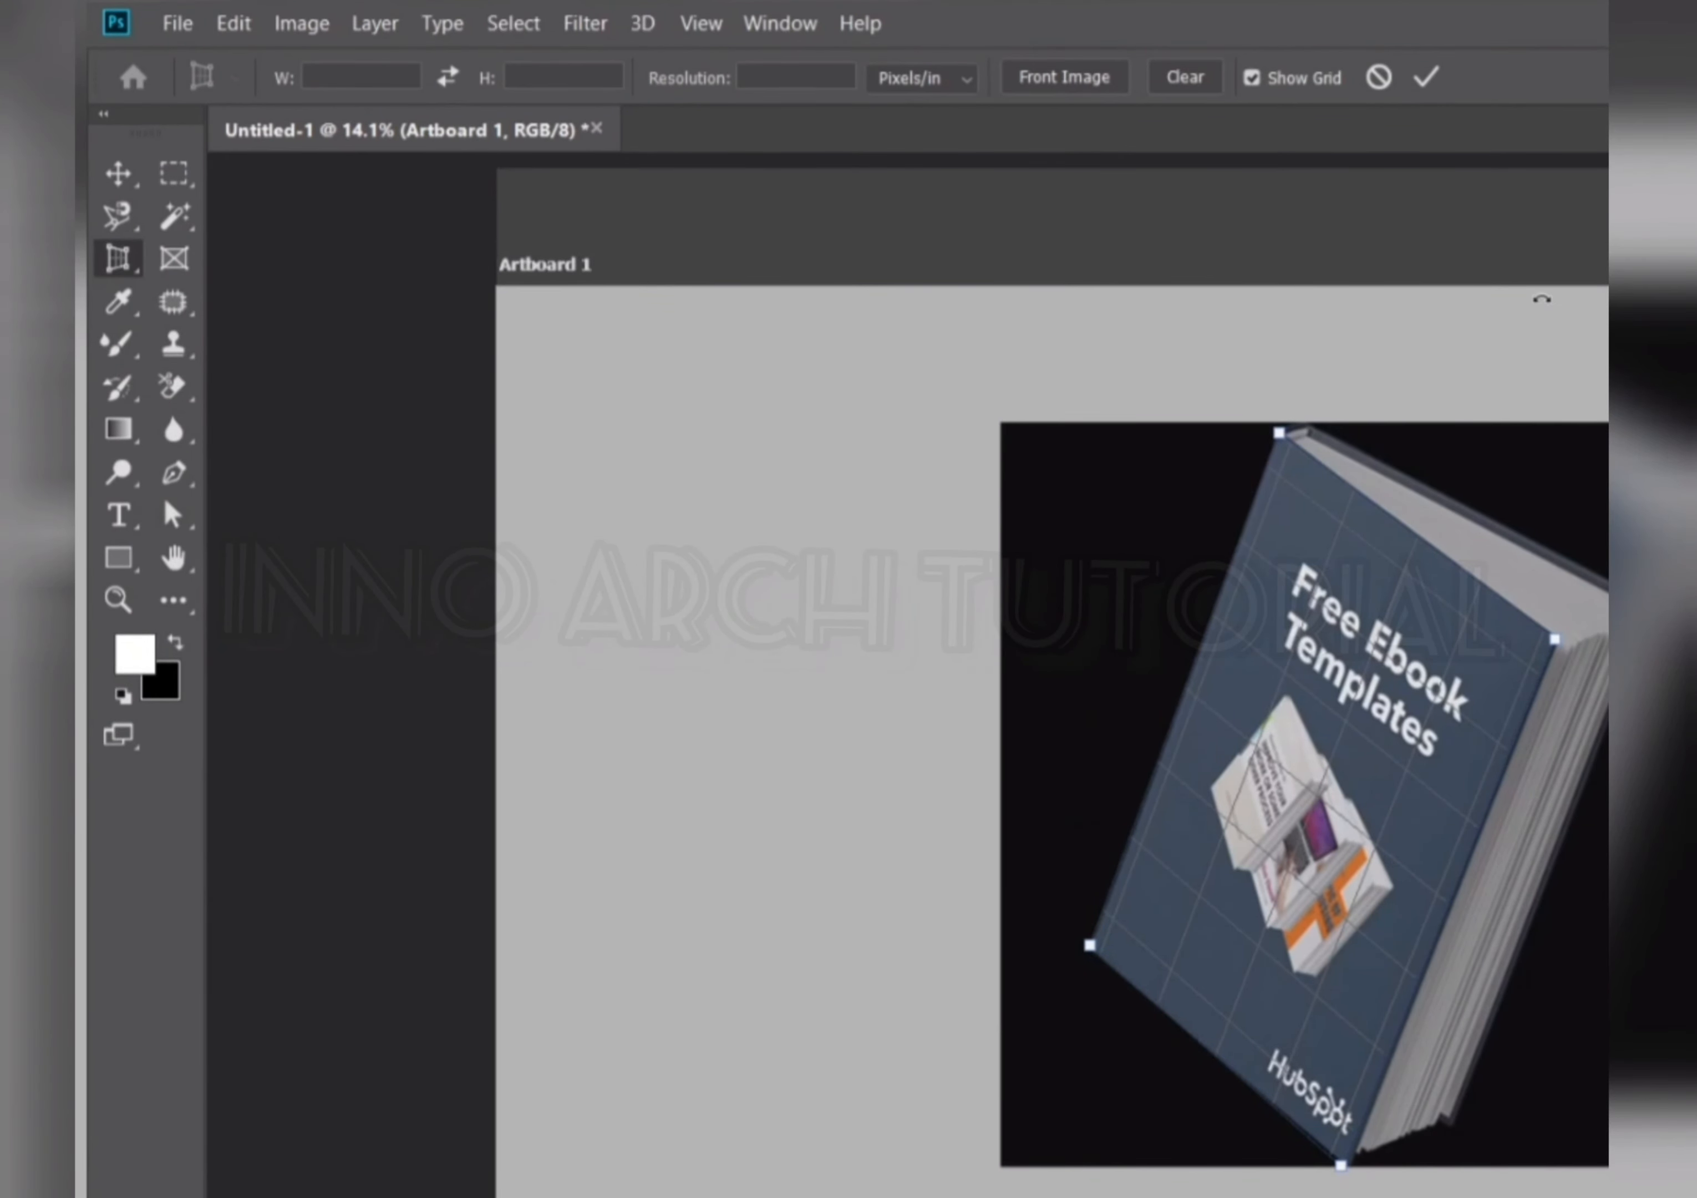
pyautogui.scroll(10, 901, 389)
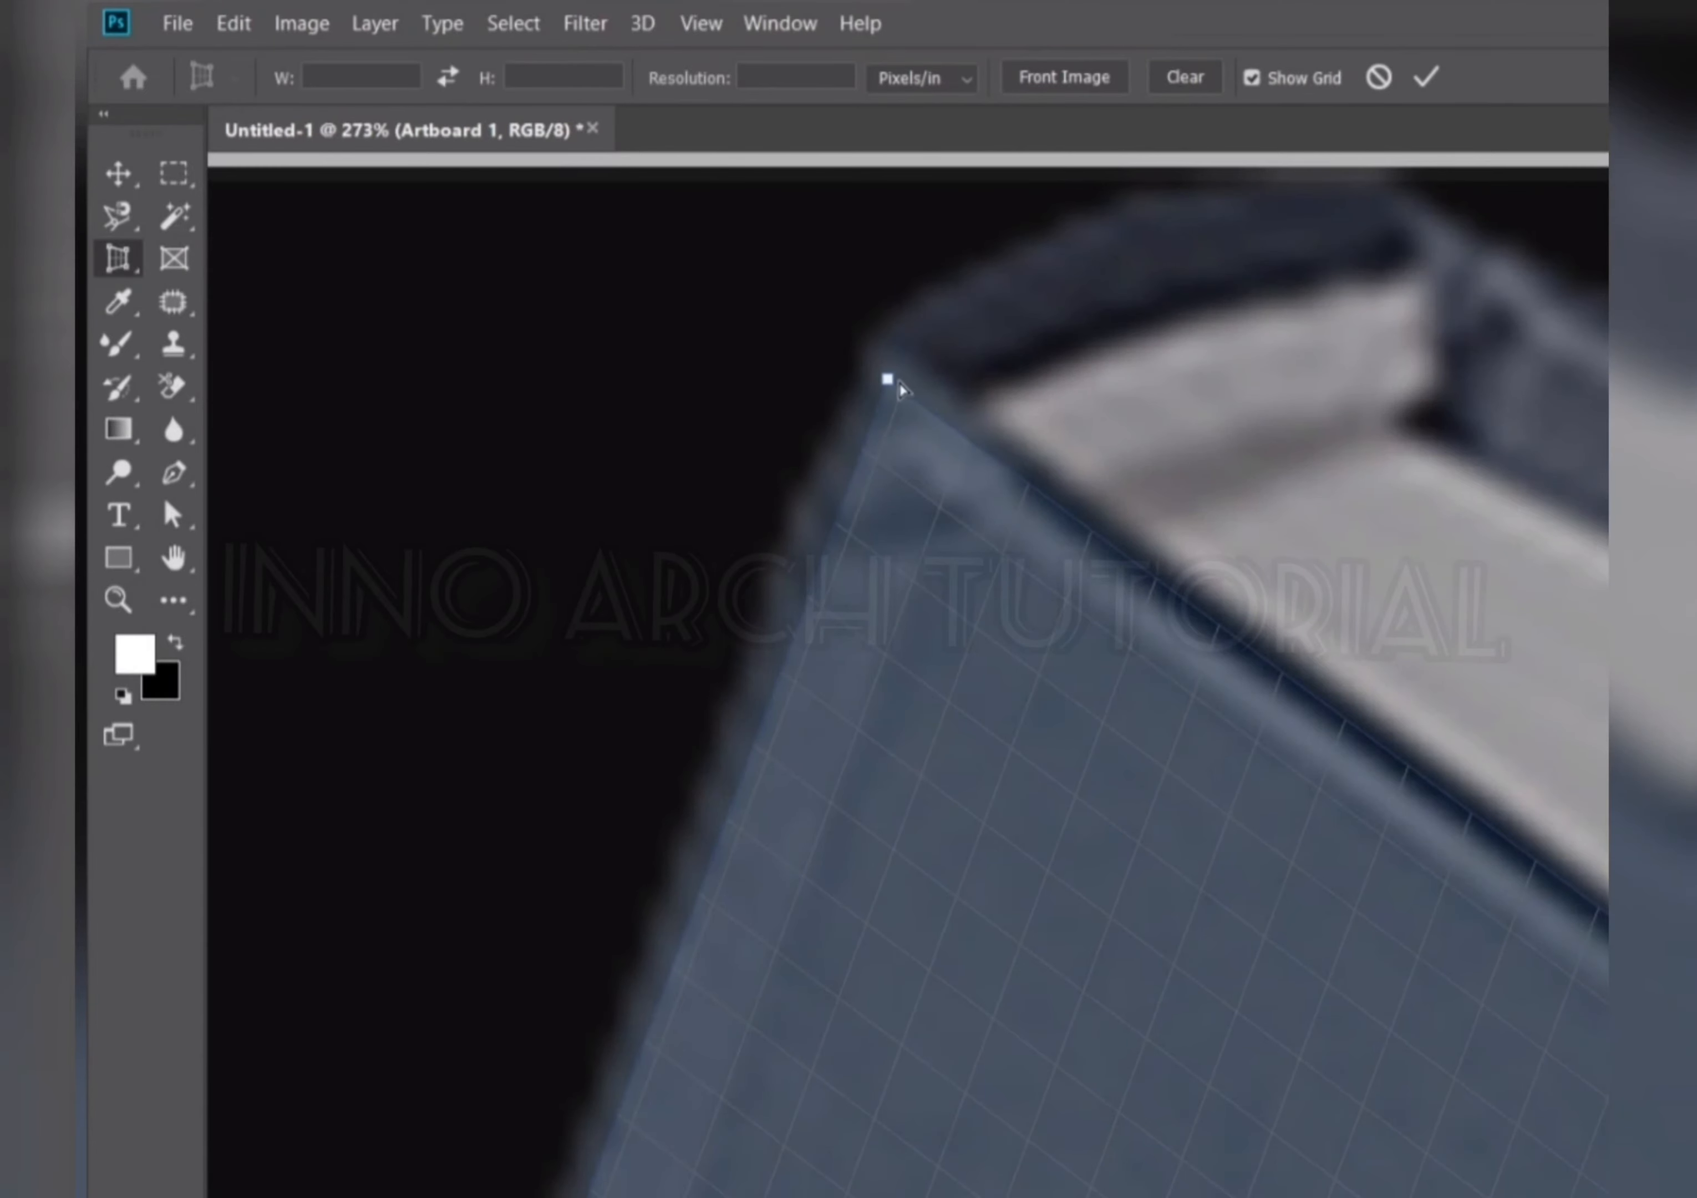
pyautogui.scroll(-9, 902, 389)
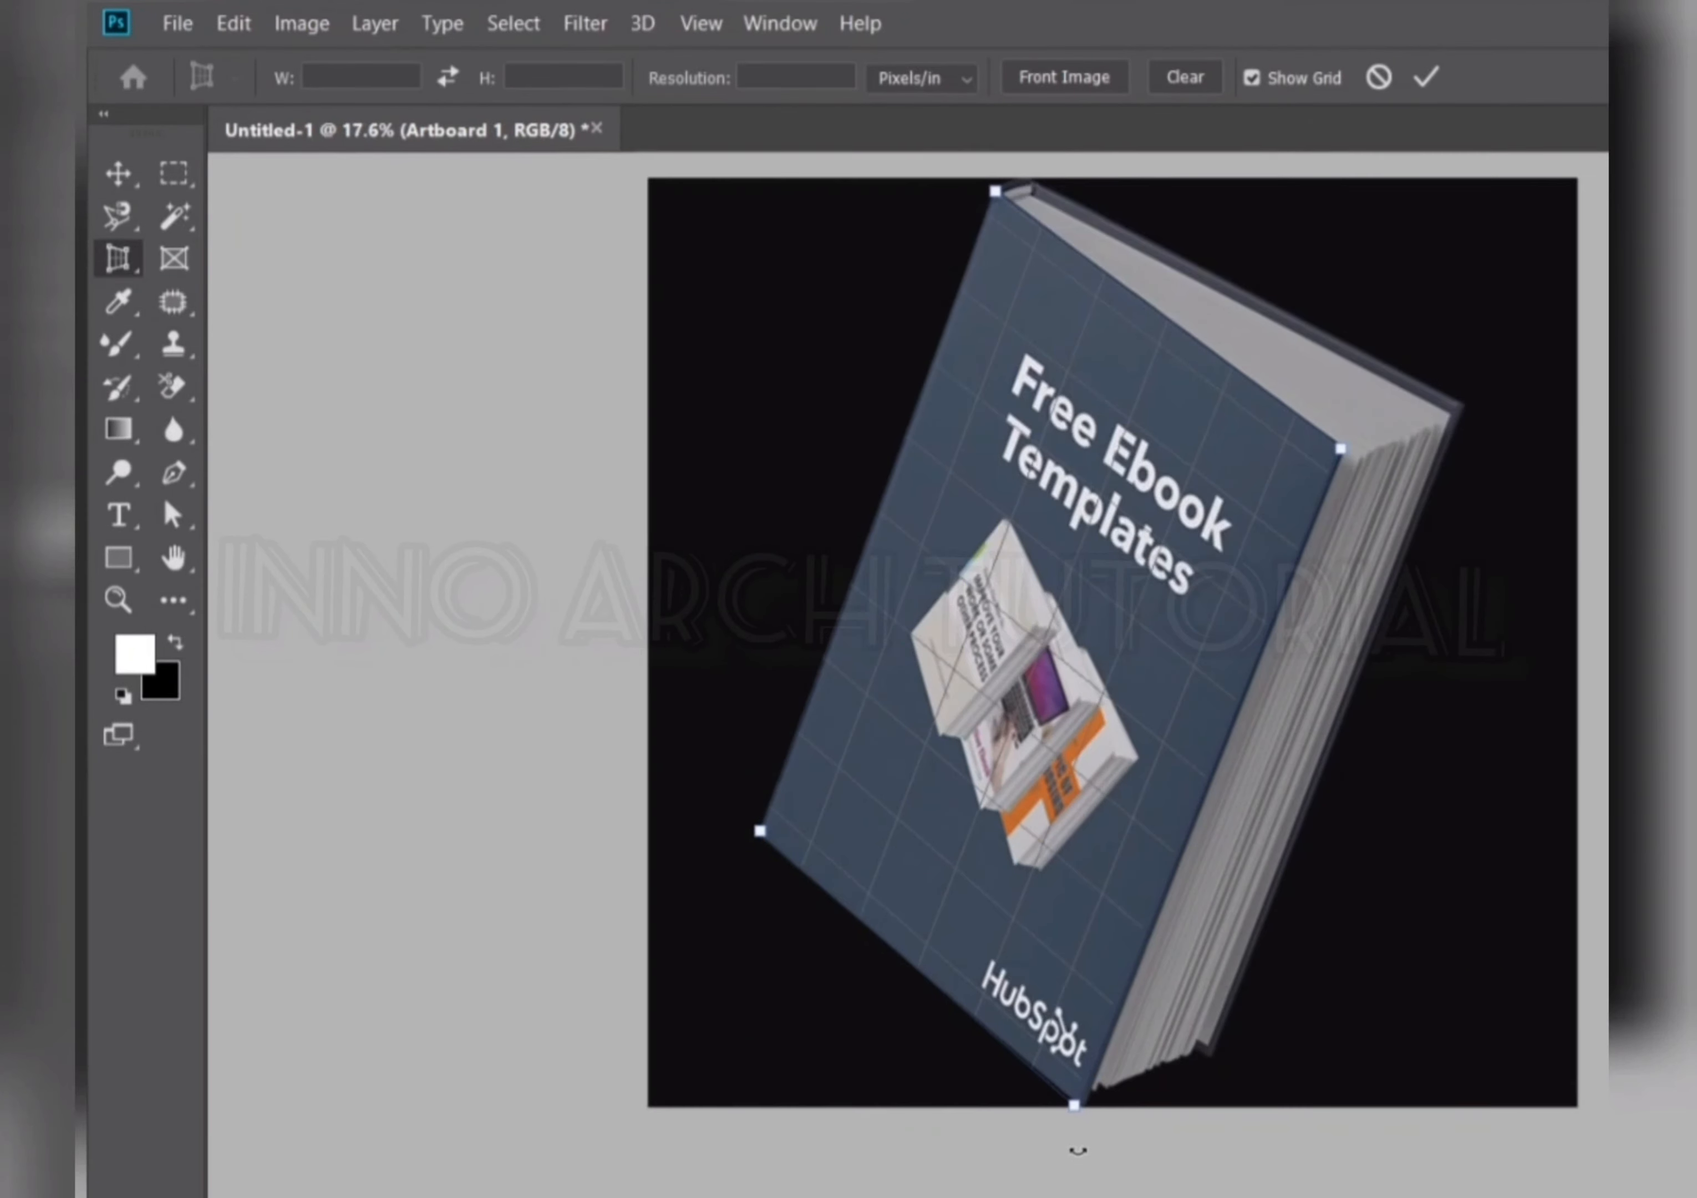
pyautogui.scroll(7, 1078, 1149)
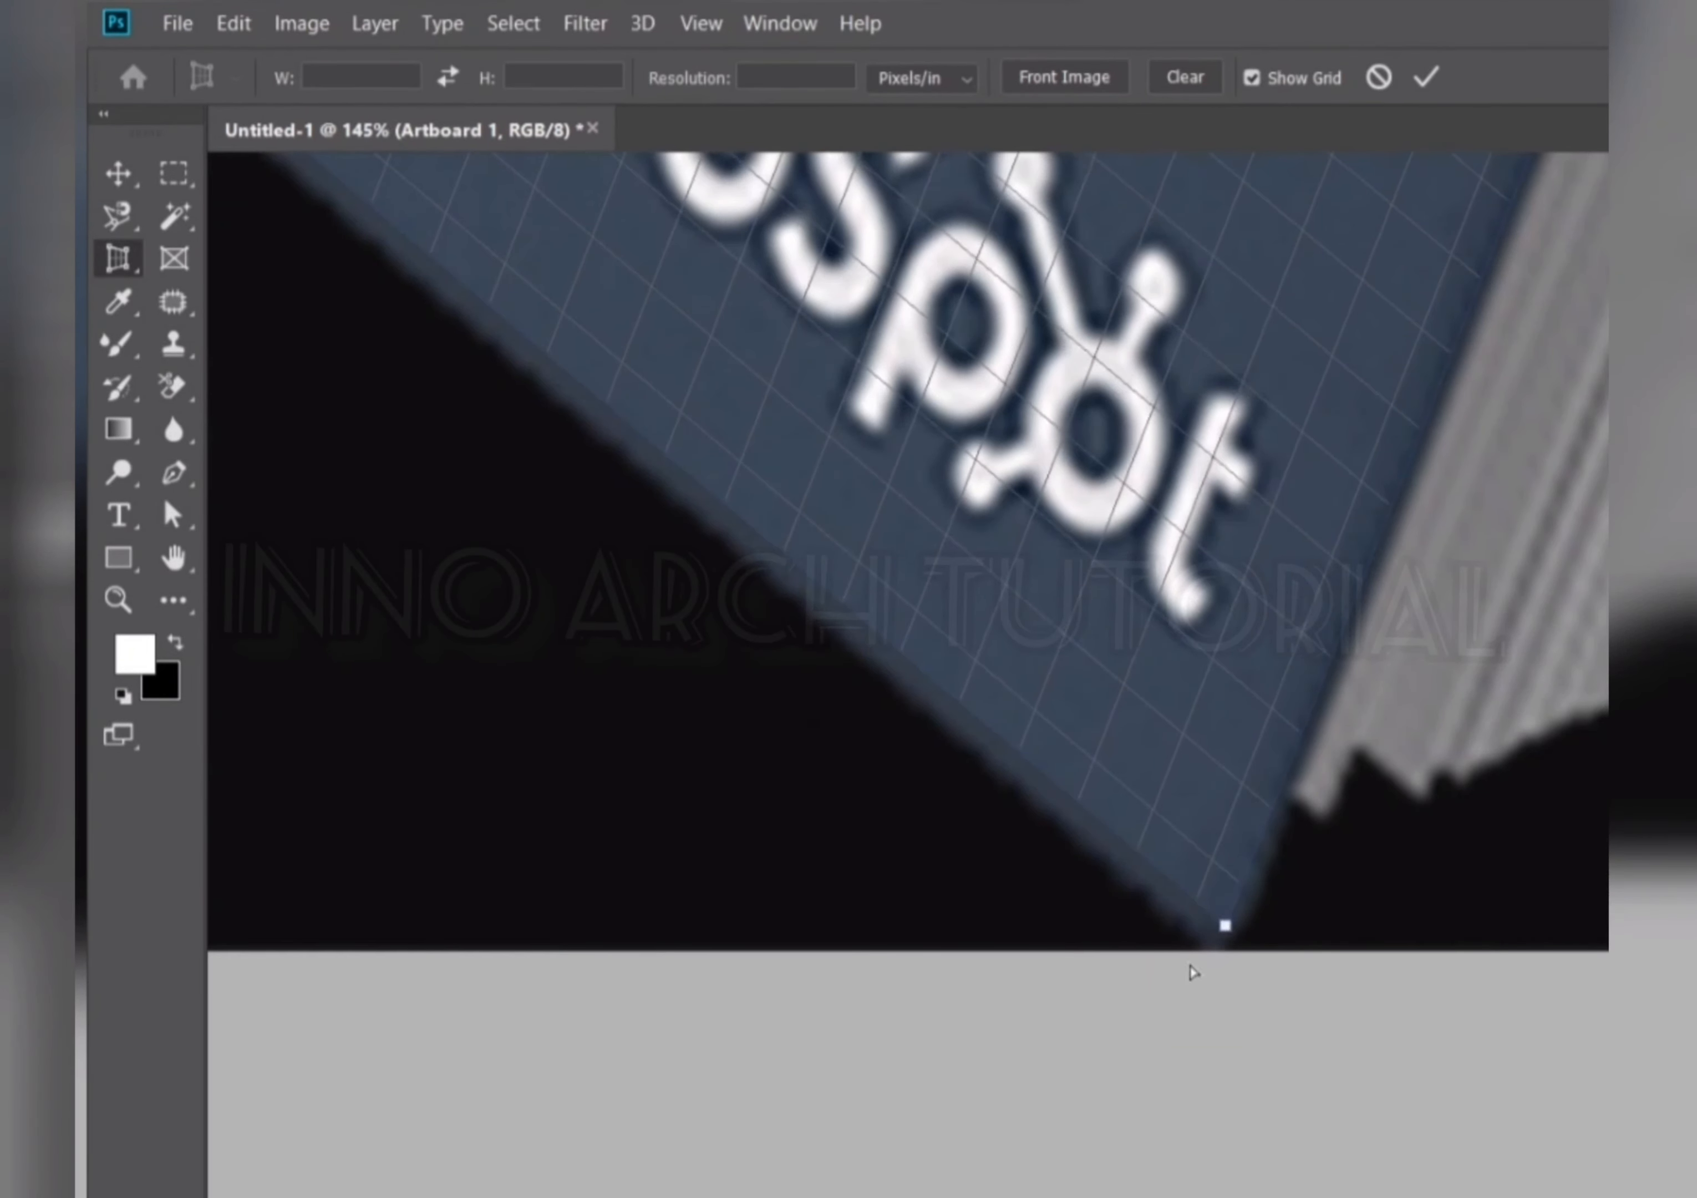
pyautogui.scroll(-6, 1193, 970)
pyautogui.scroll(5, 911, 727)
pyautogui.scroll(5, 902, 703)
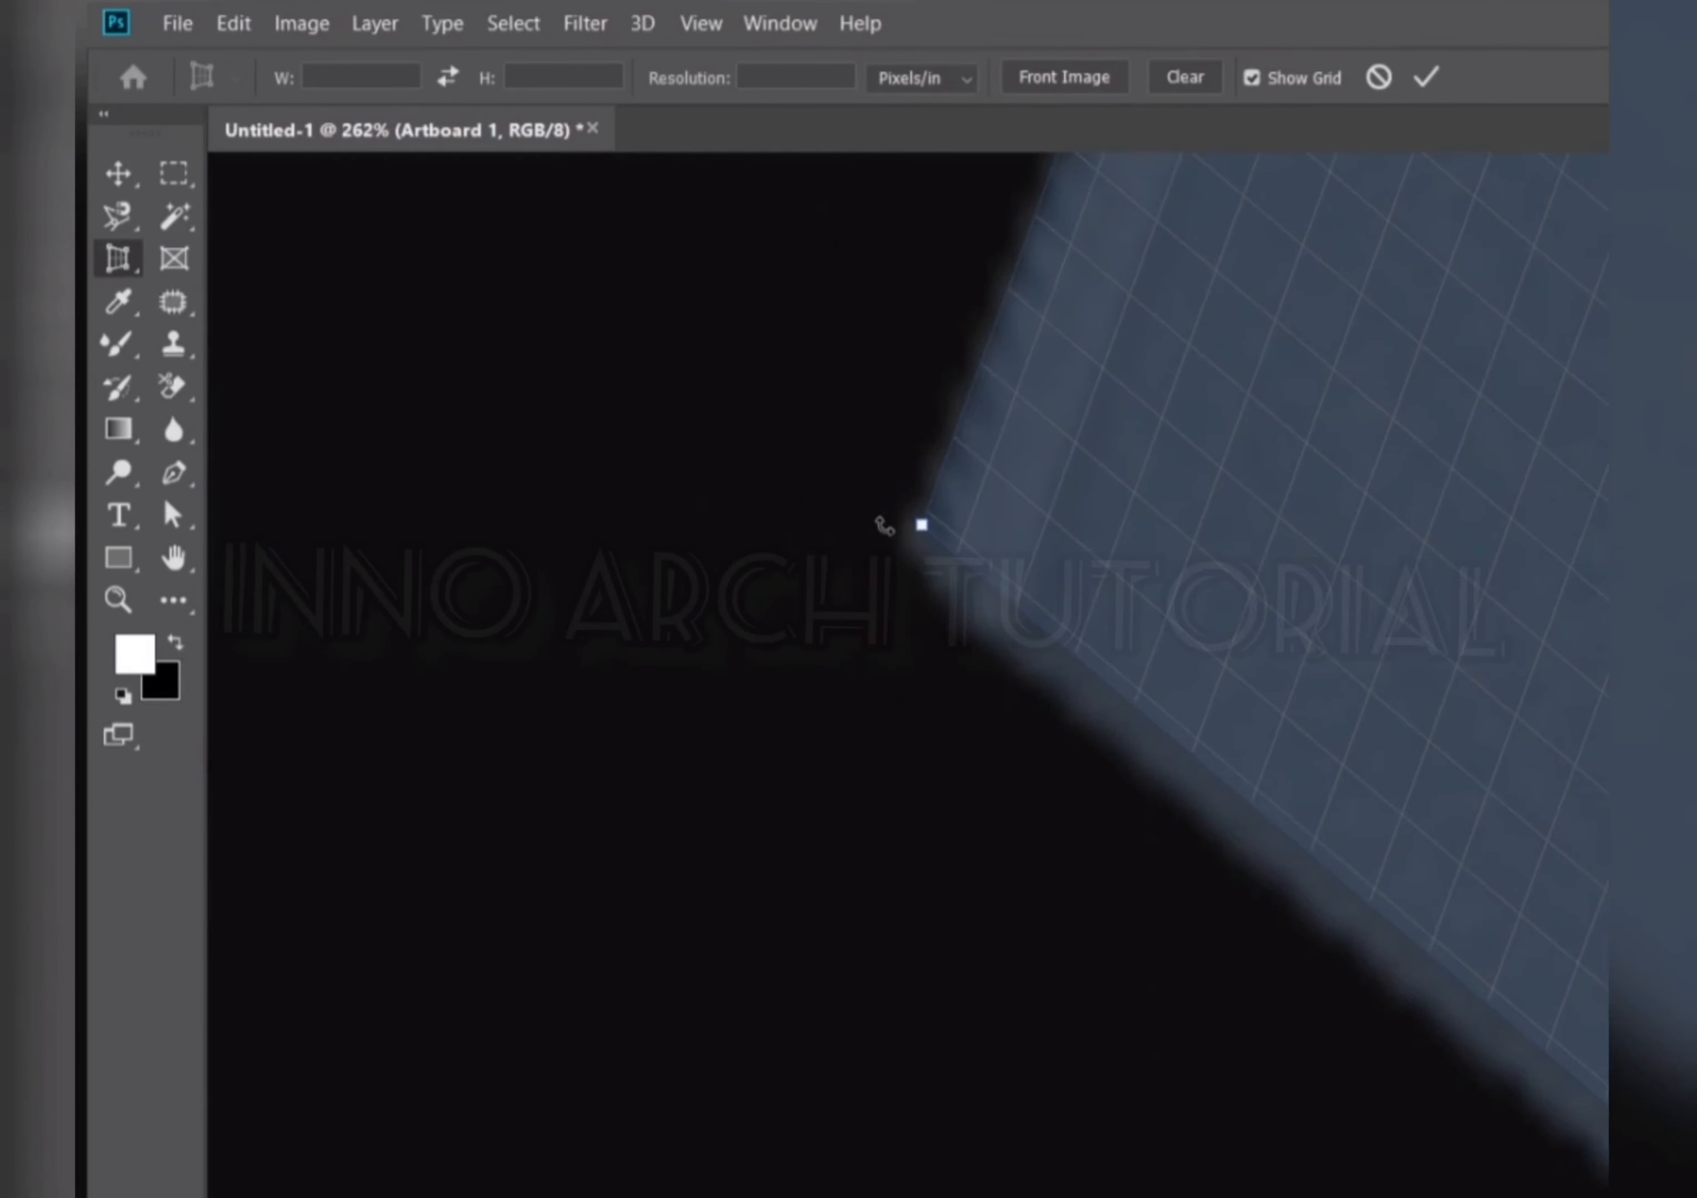
pyautogui.moveTo(939, 522); pyautogui.dragTo(908, 538)
pyautogui.scroll(-13, 864, 599)
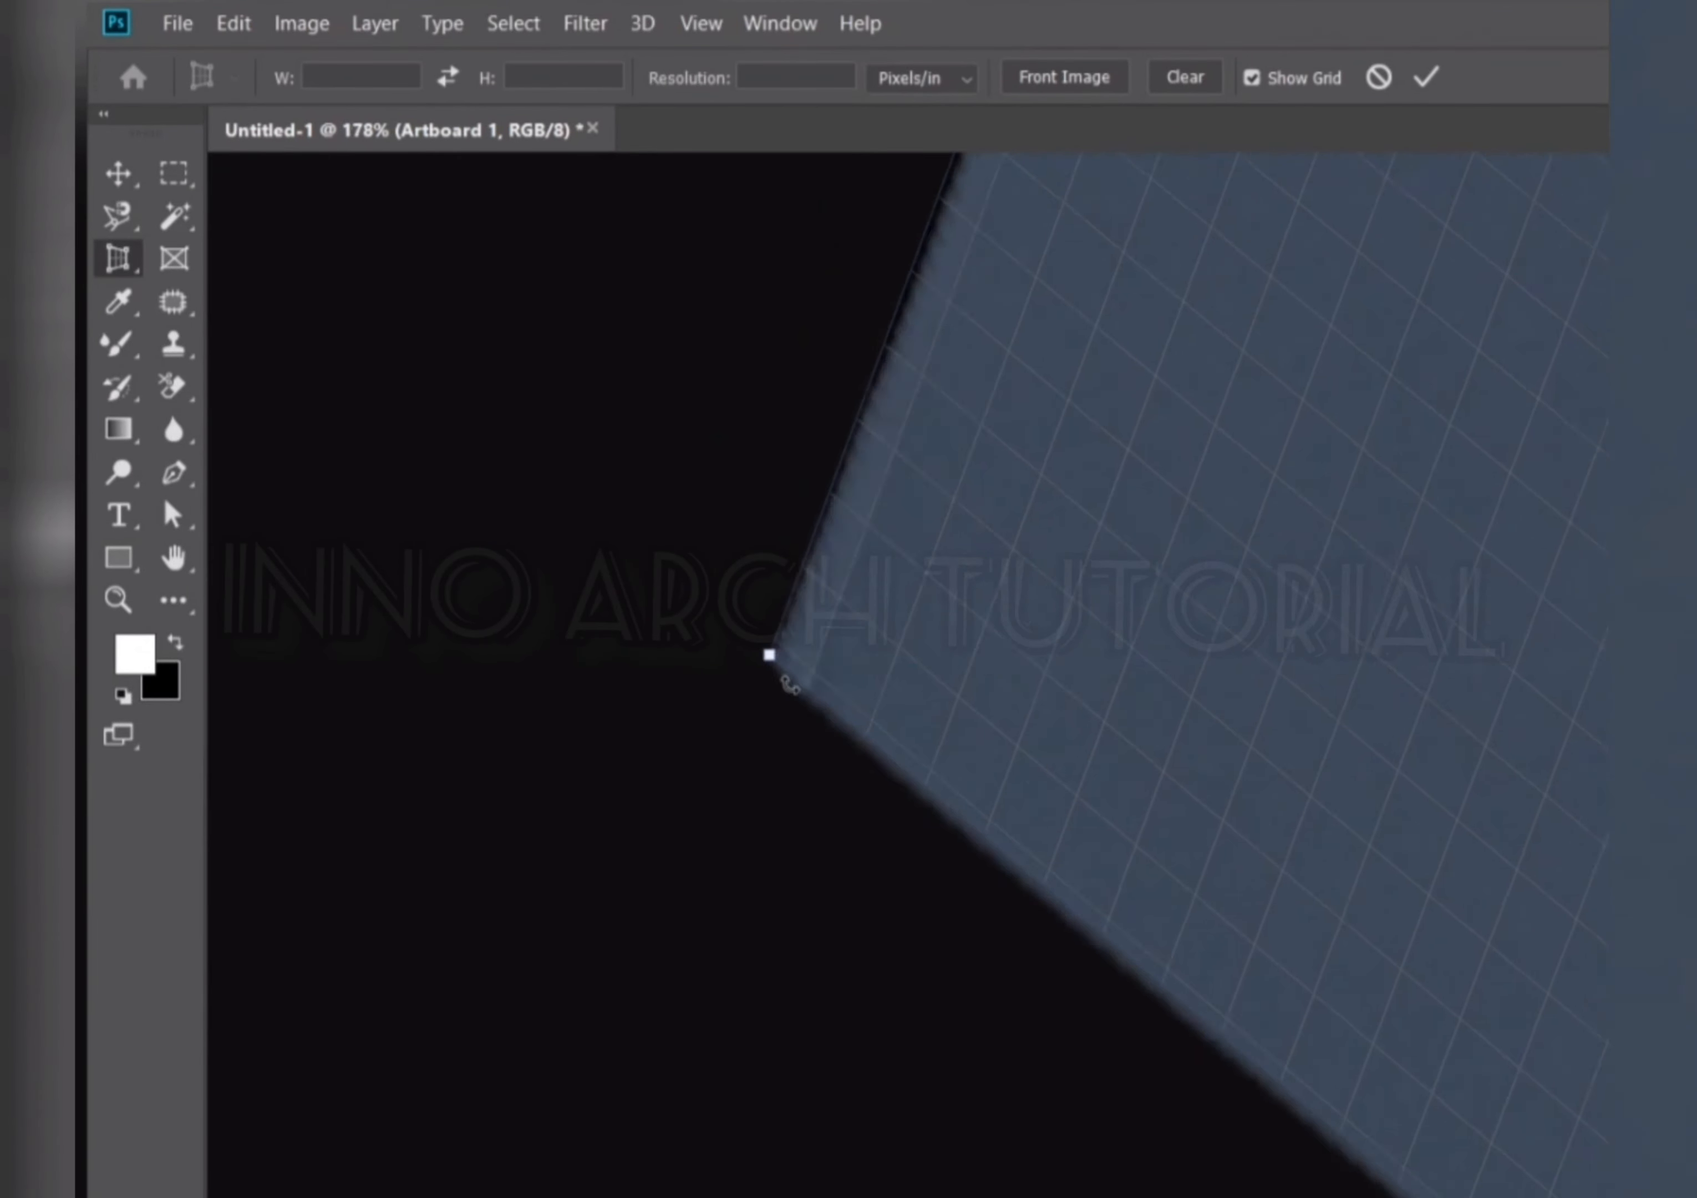
pyautogui.scroll(2, 851, 481)
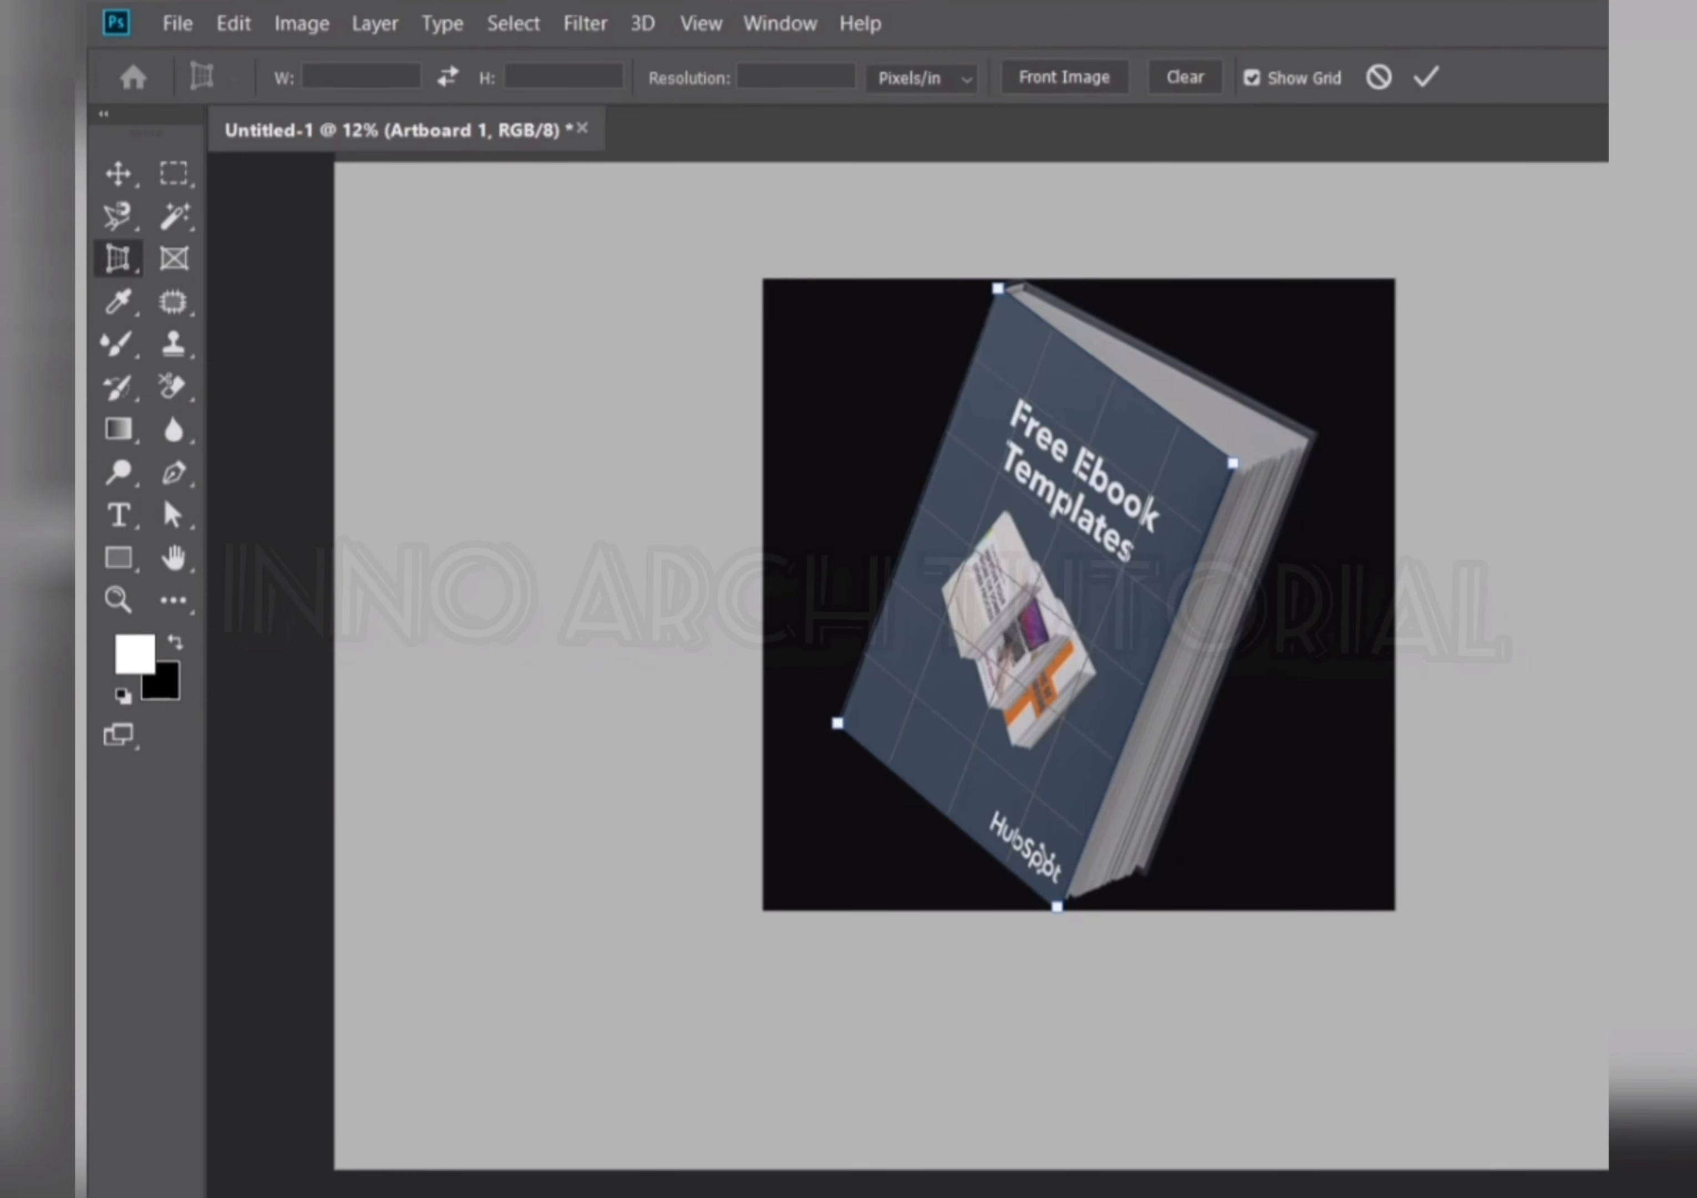
pyautogui.click(1427, 80)
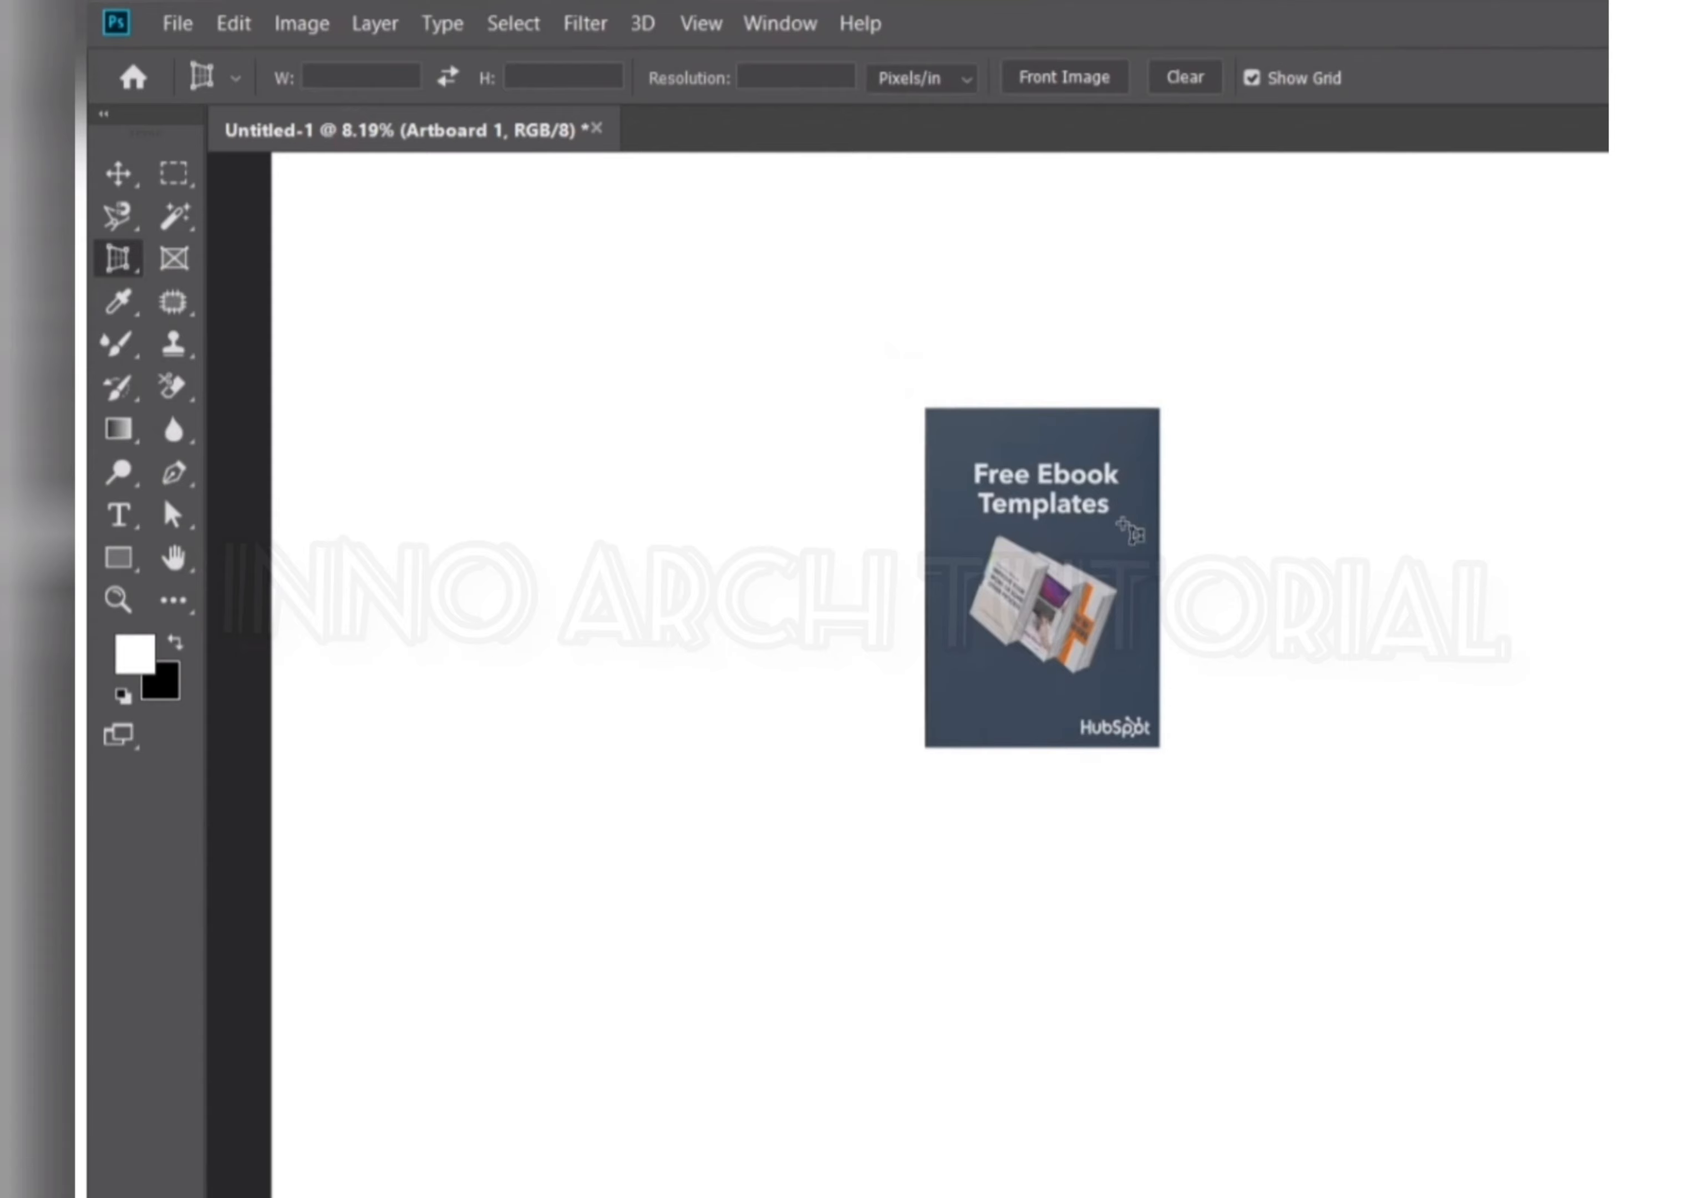
# Undo the applied perspective crop.
pyautogui.hotkey('ctrl', 'z')
pyautogui.hotkey('ctrl', 'z')
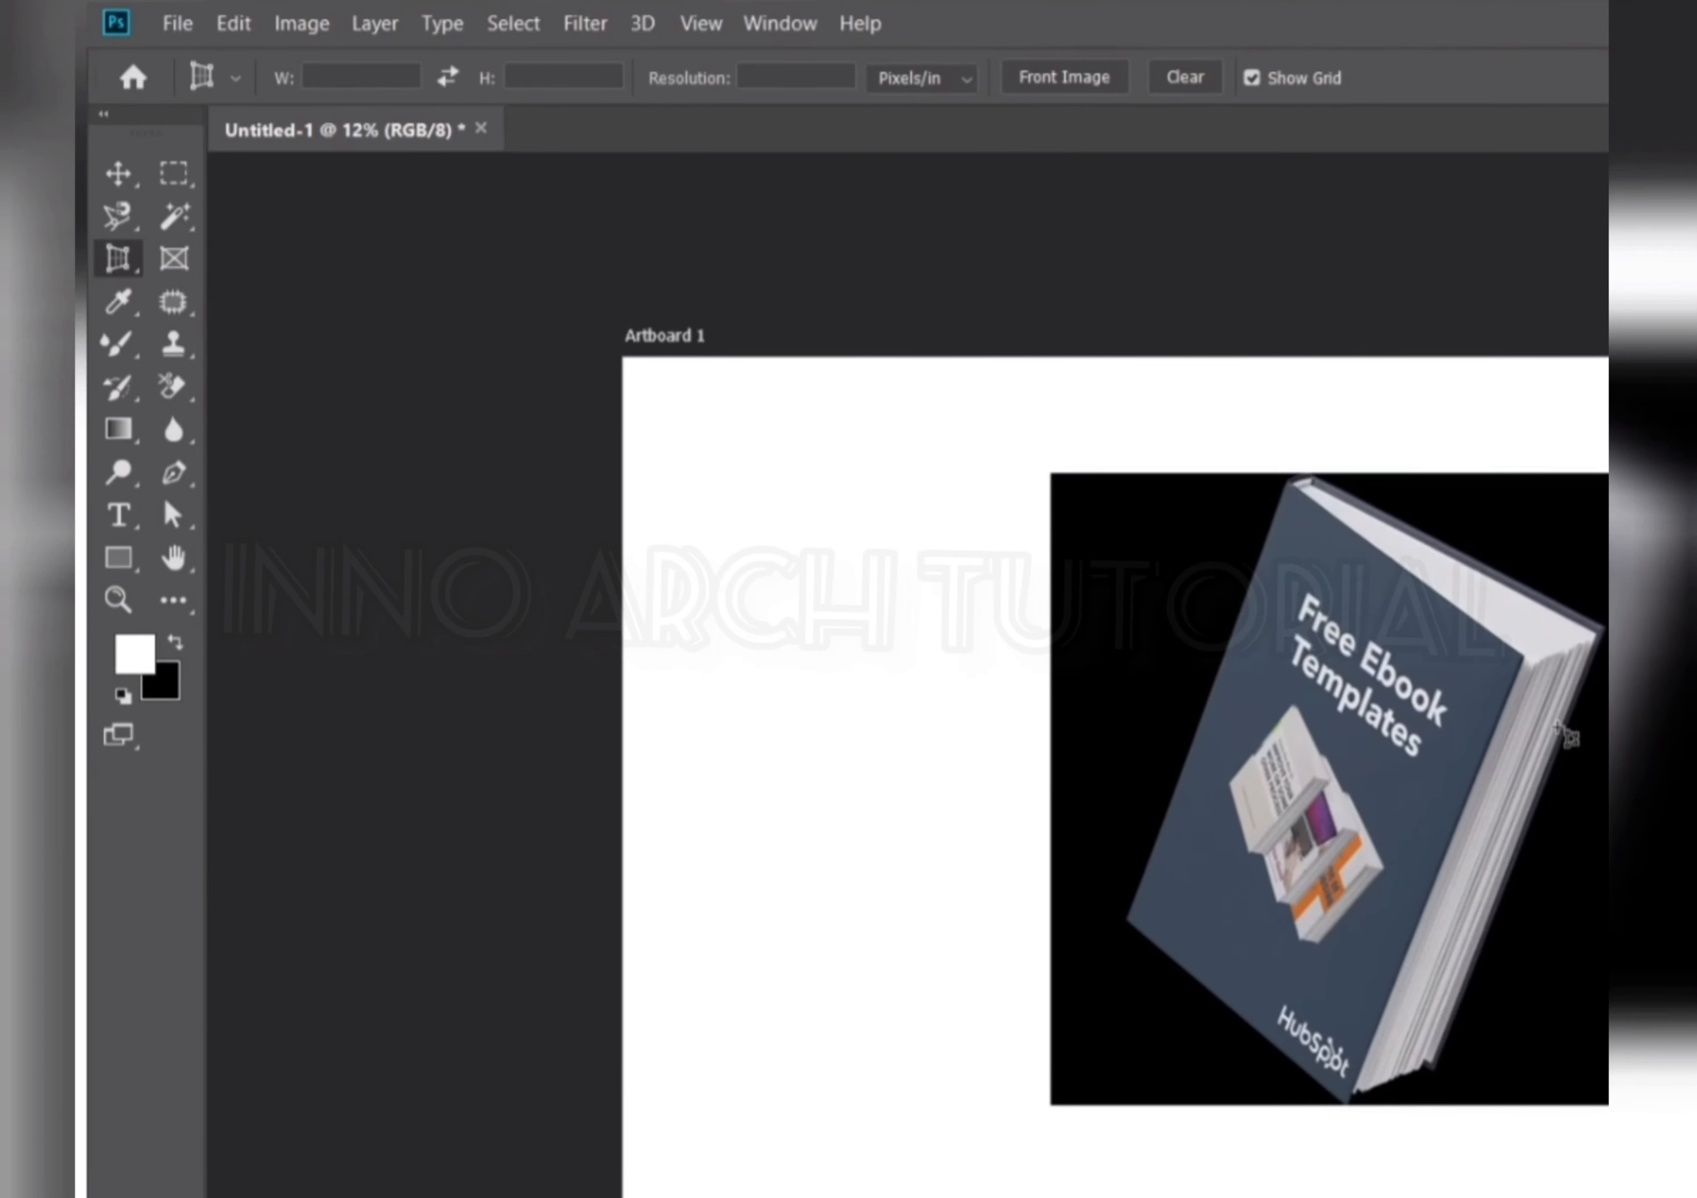
# Perspective-crop the book's front cover again by marking its four corners and applying the crop.
pyautogui.scroll(3, 1564, 734)
pyautogui.click(1118, 340)
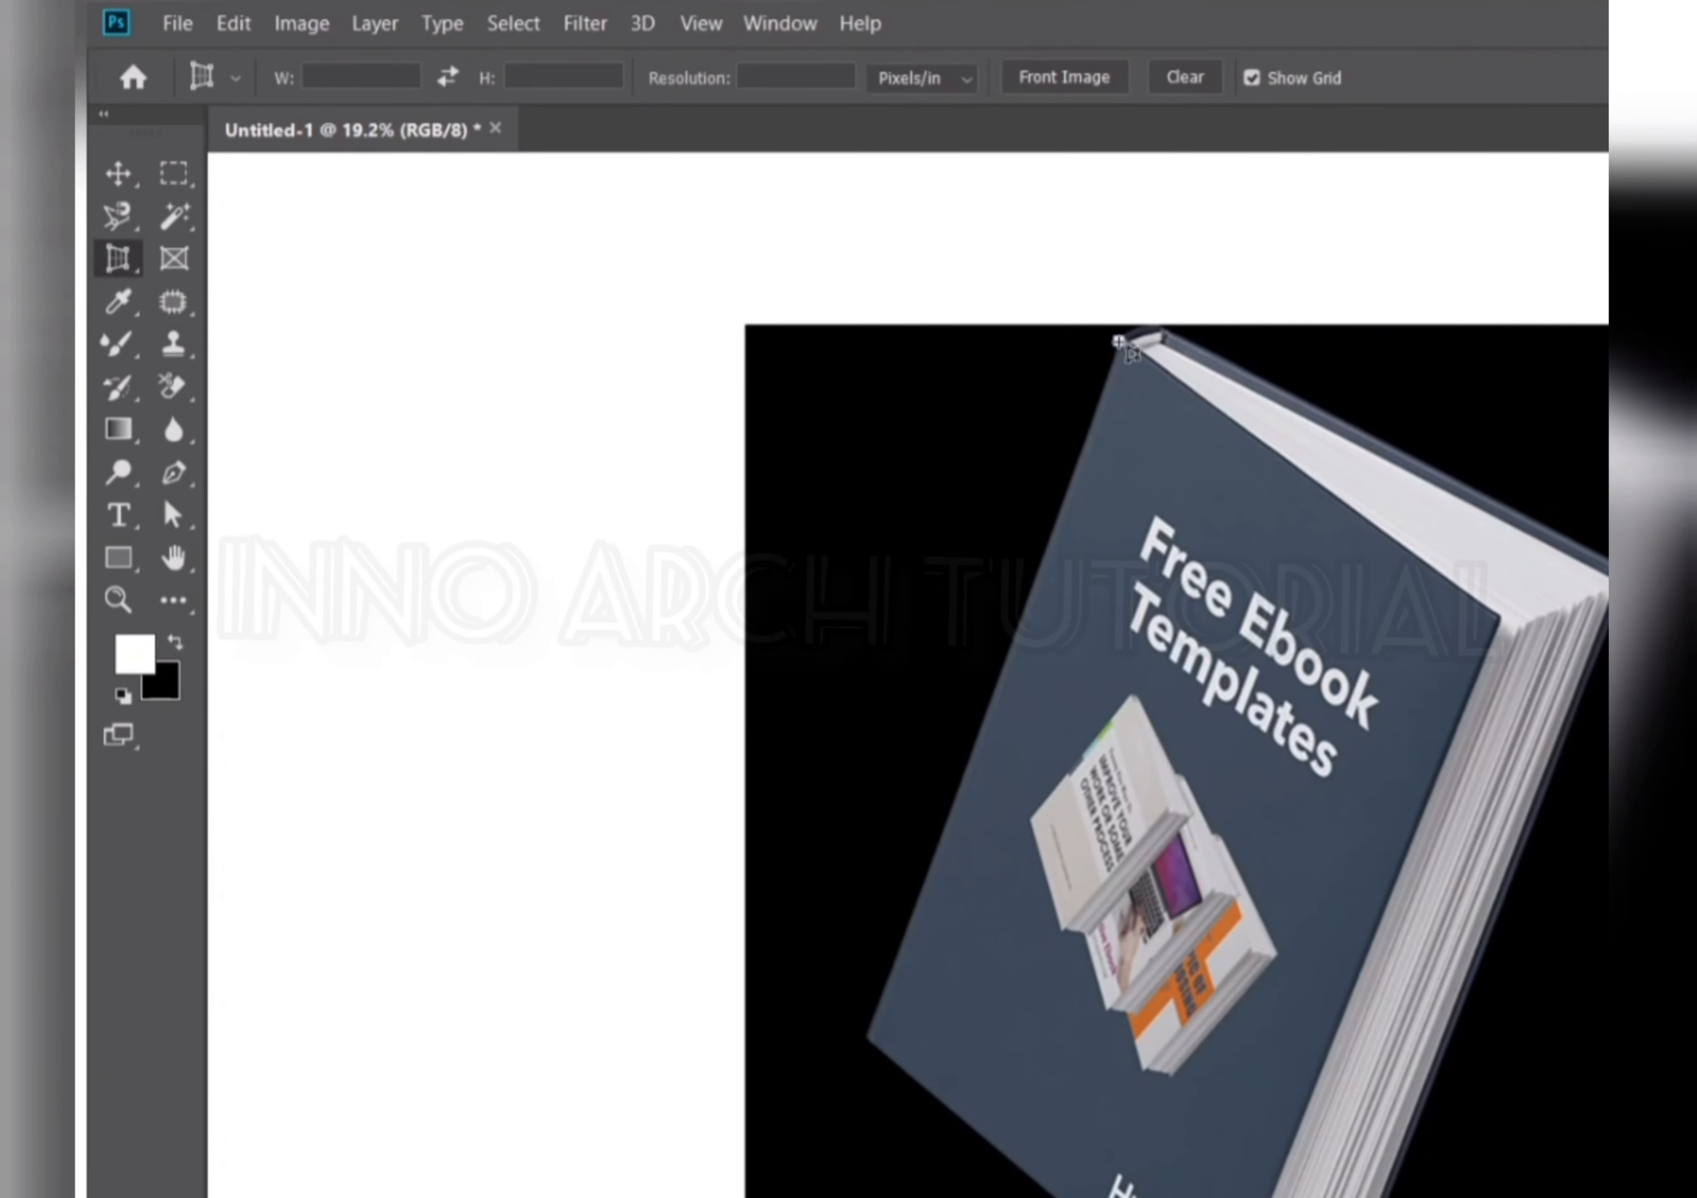
pyautogui.click(1517, 635)
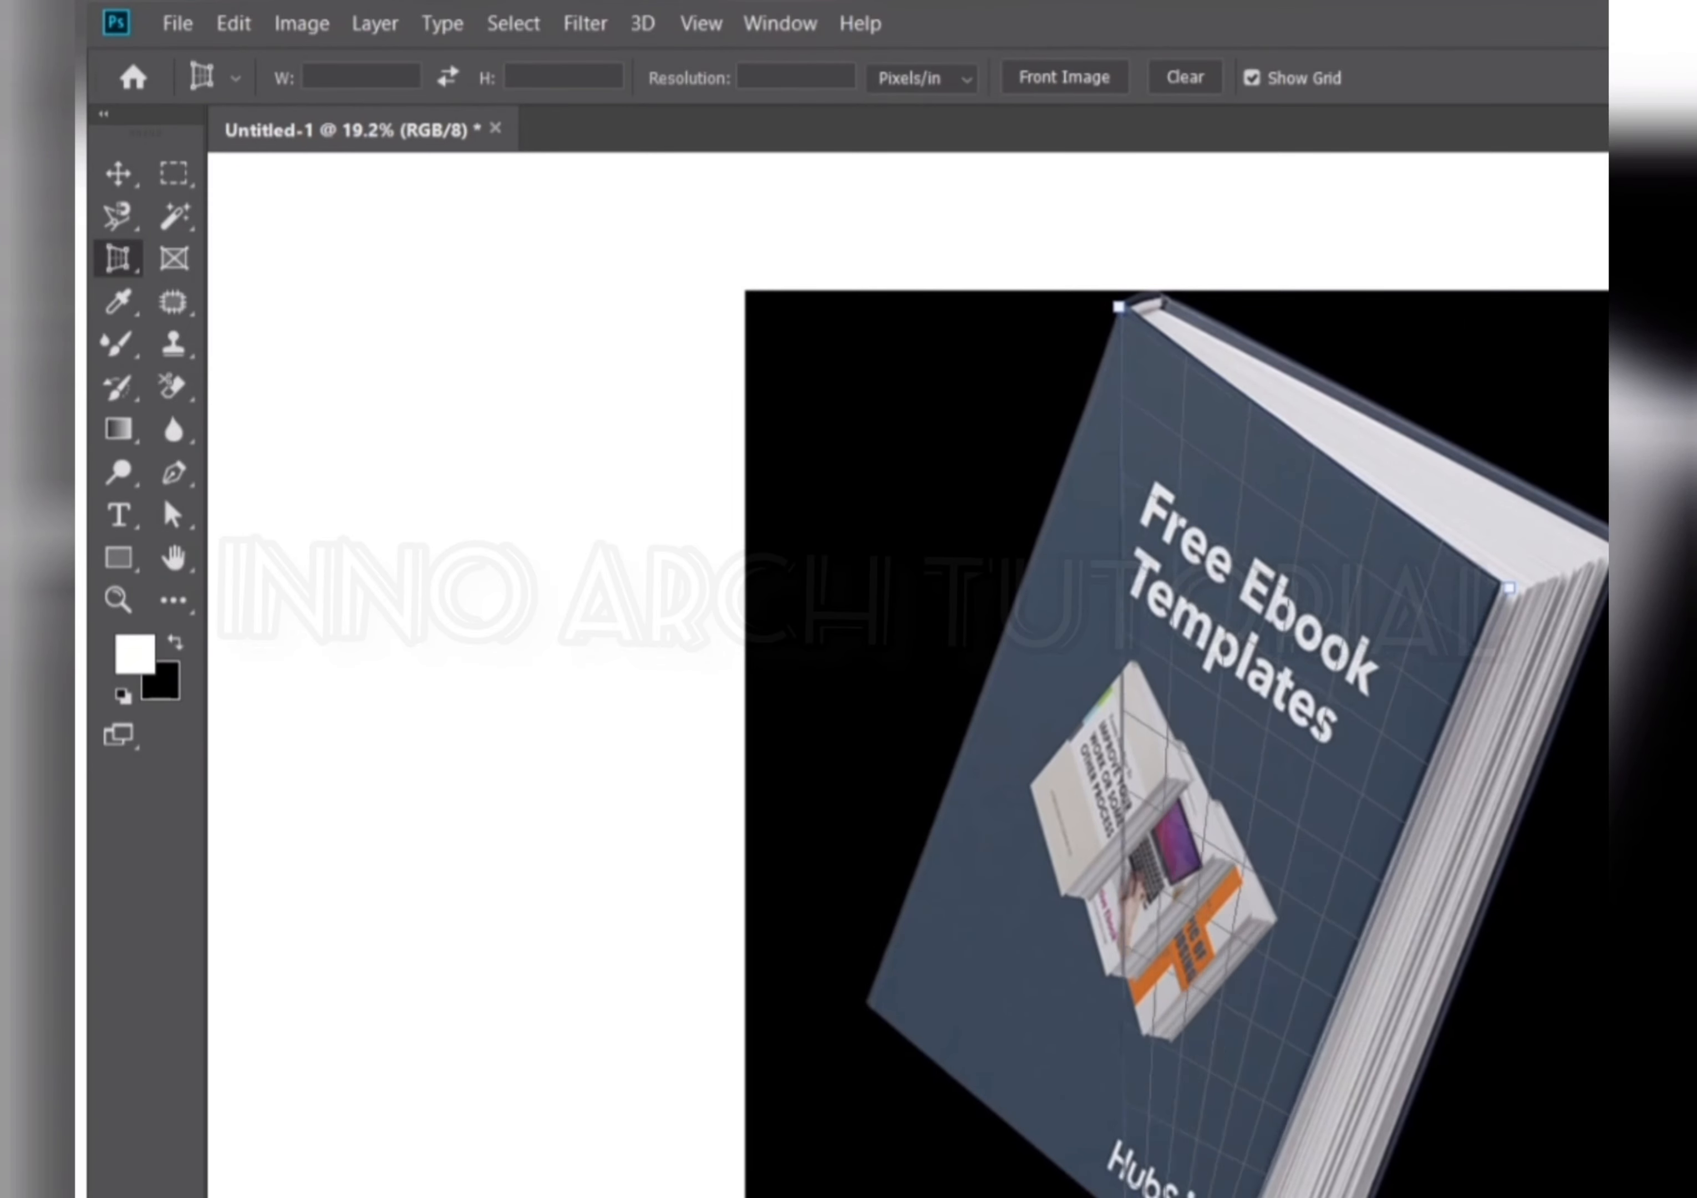
pyautogui.click(865, 1005)
pyautogui.press('Return')
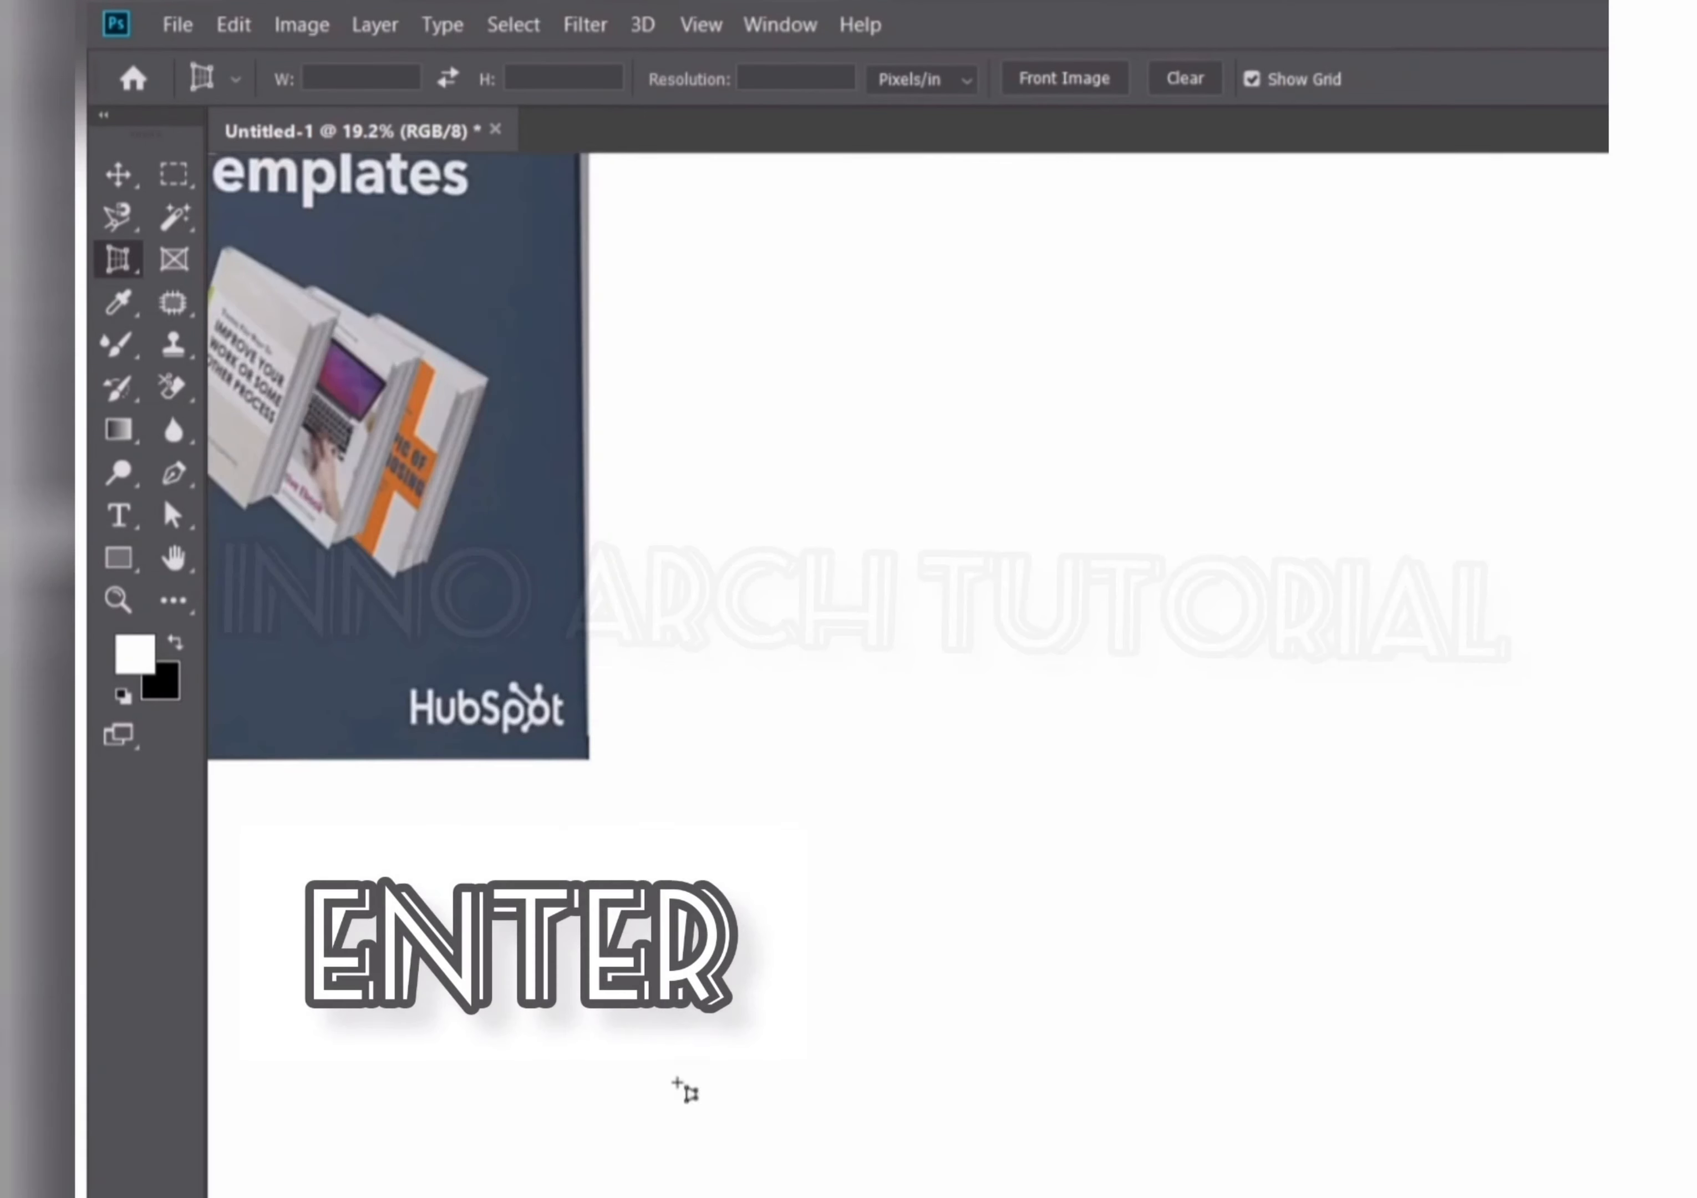
# Scale the flattened cover image up with the Move tool's transform handles and commit the change.
pyautogui.scroll(-5, 1079, 891)
pyautogui.scroll(3, 917, 746)
pyautogui.scroll(-2, 1279, 832)
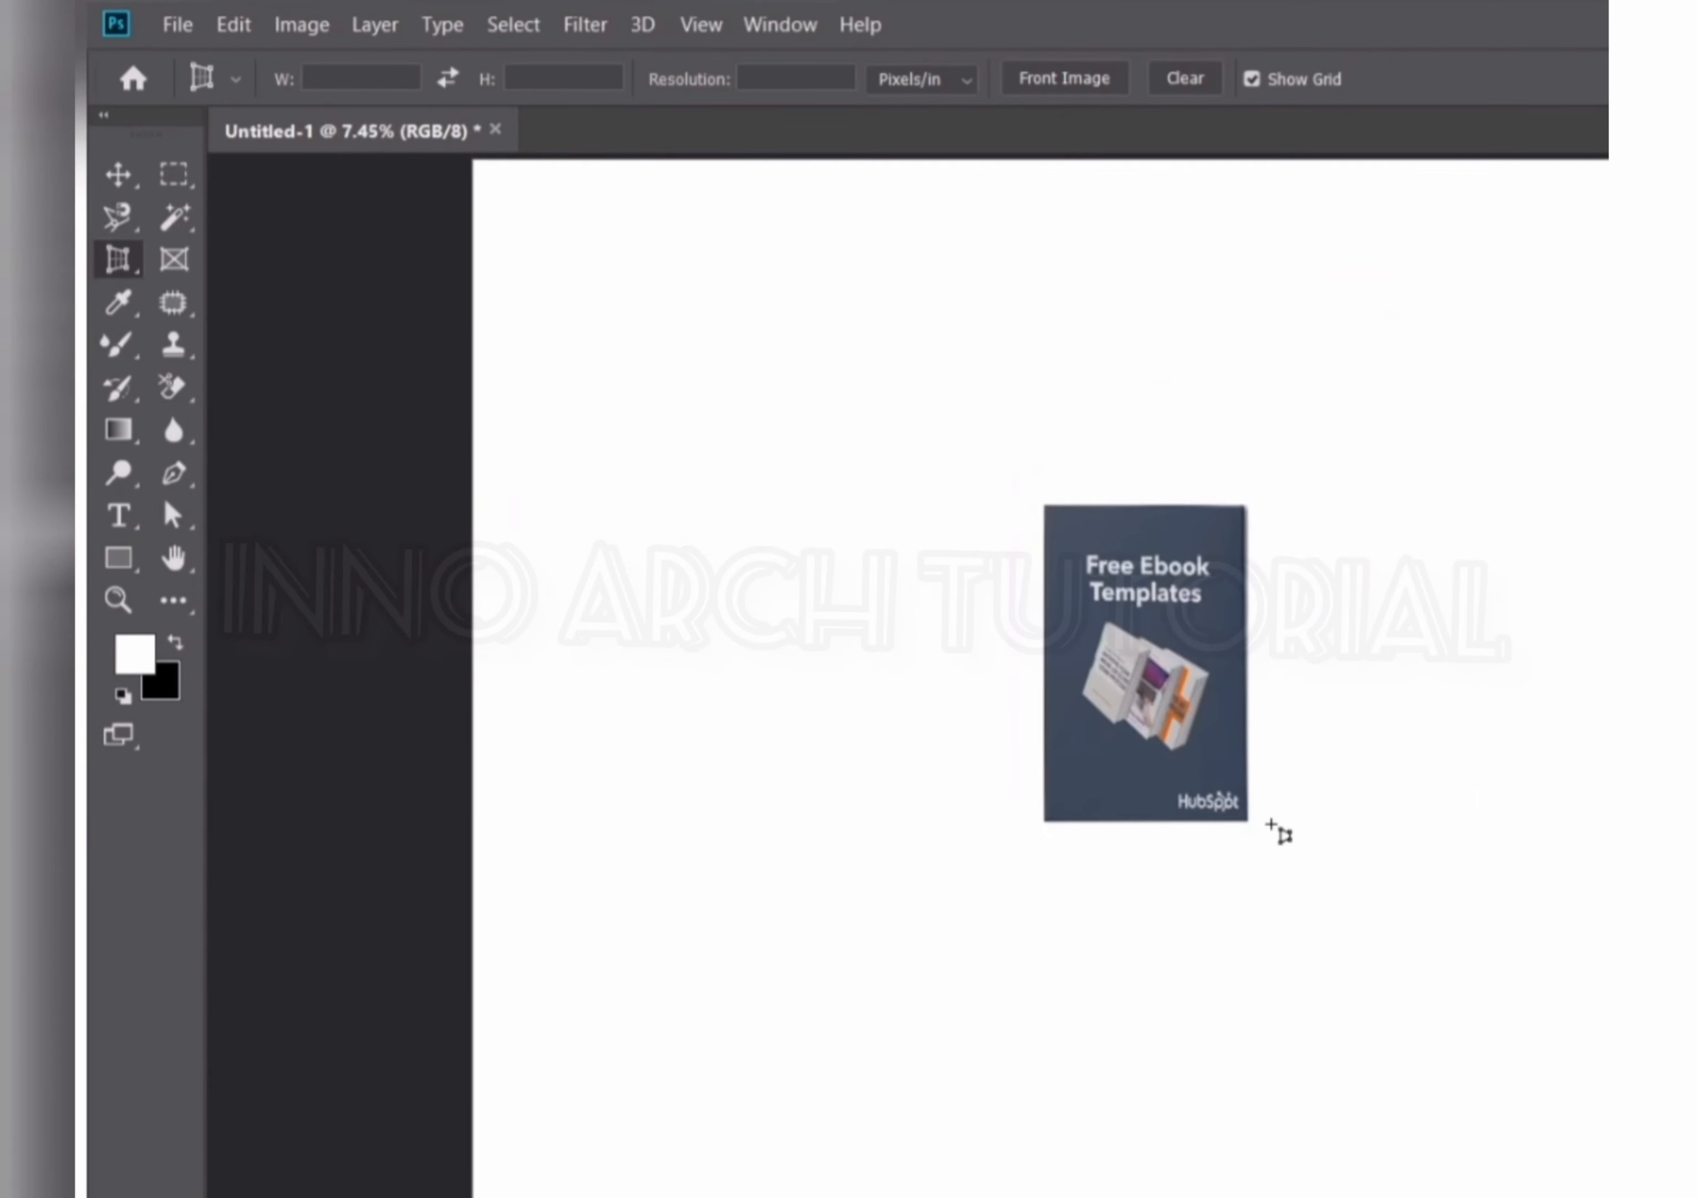
pyautogui.scroll(2, 1152, 778)
pyautogui.press('v')
pyautogui.scroll(-2, 1197, 674)
pyautogui.scroll(2, 1185, 759)
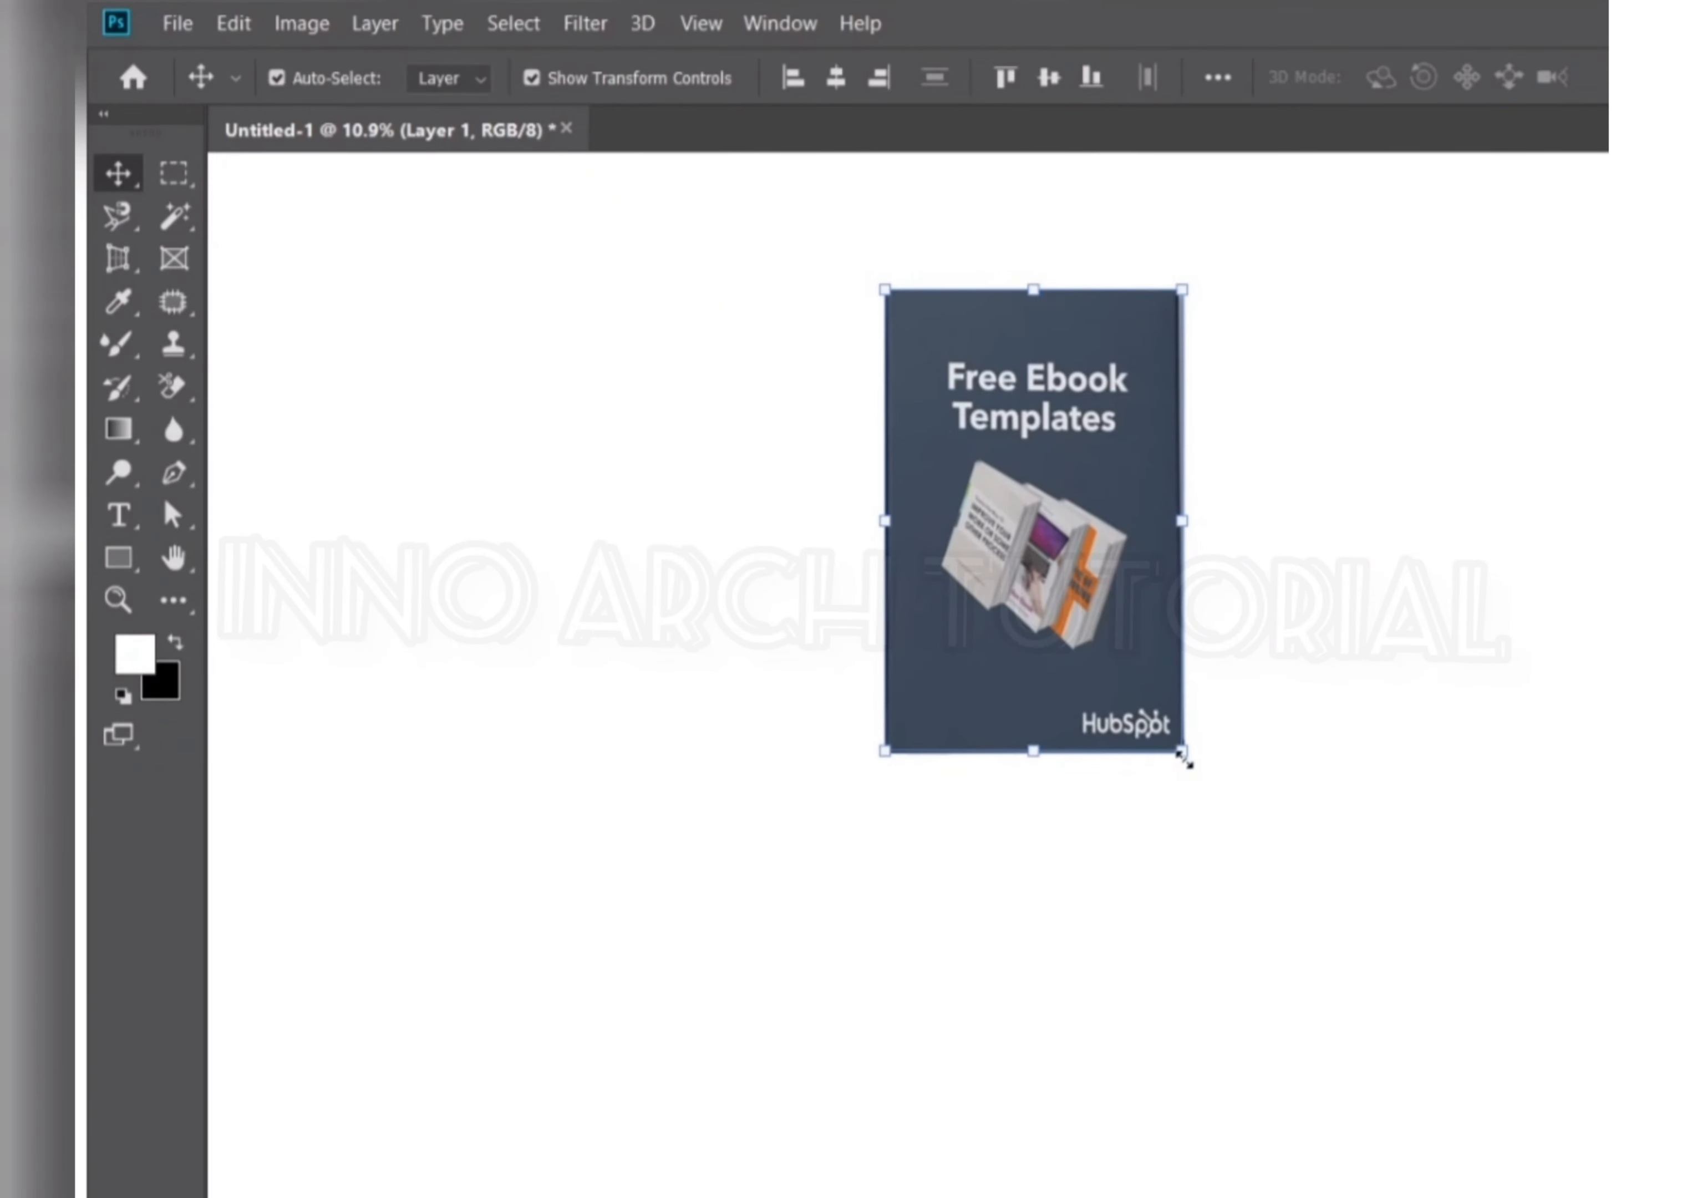
pyautogui.moveTo(1184, 756); pyautogui.dragTo(1371, 902)
pyautogui.scroll(-3, 1179, 719)
pyautogui.press('Return')
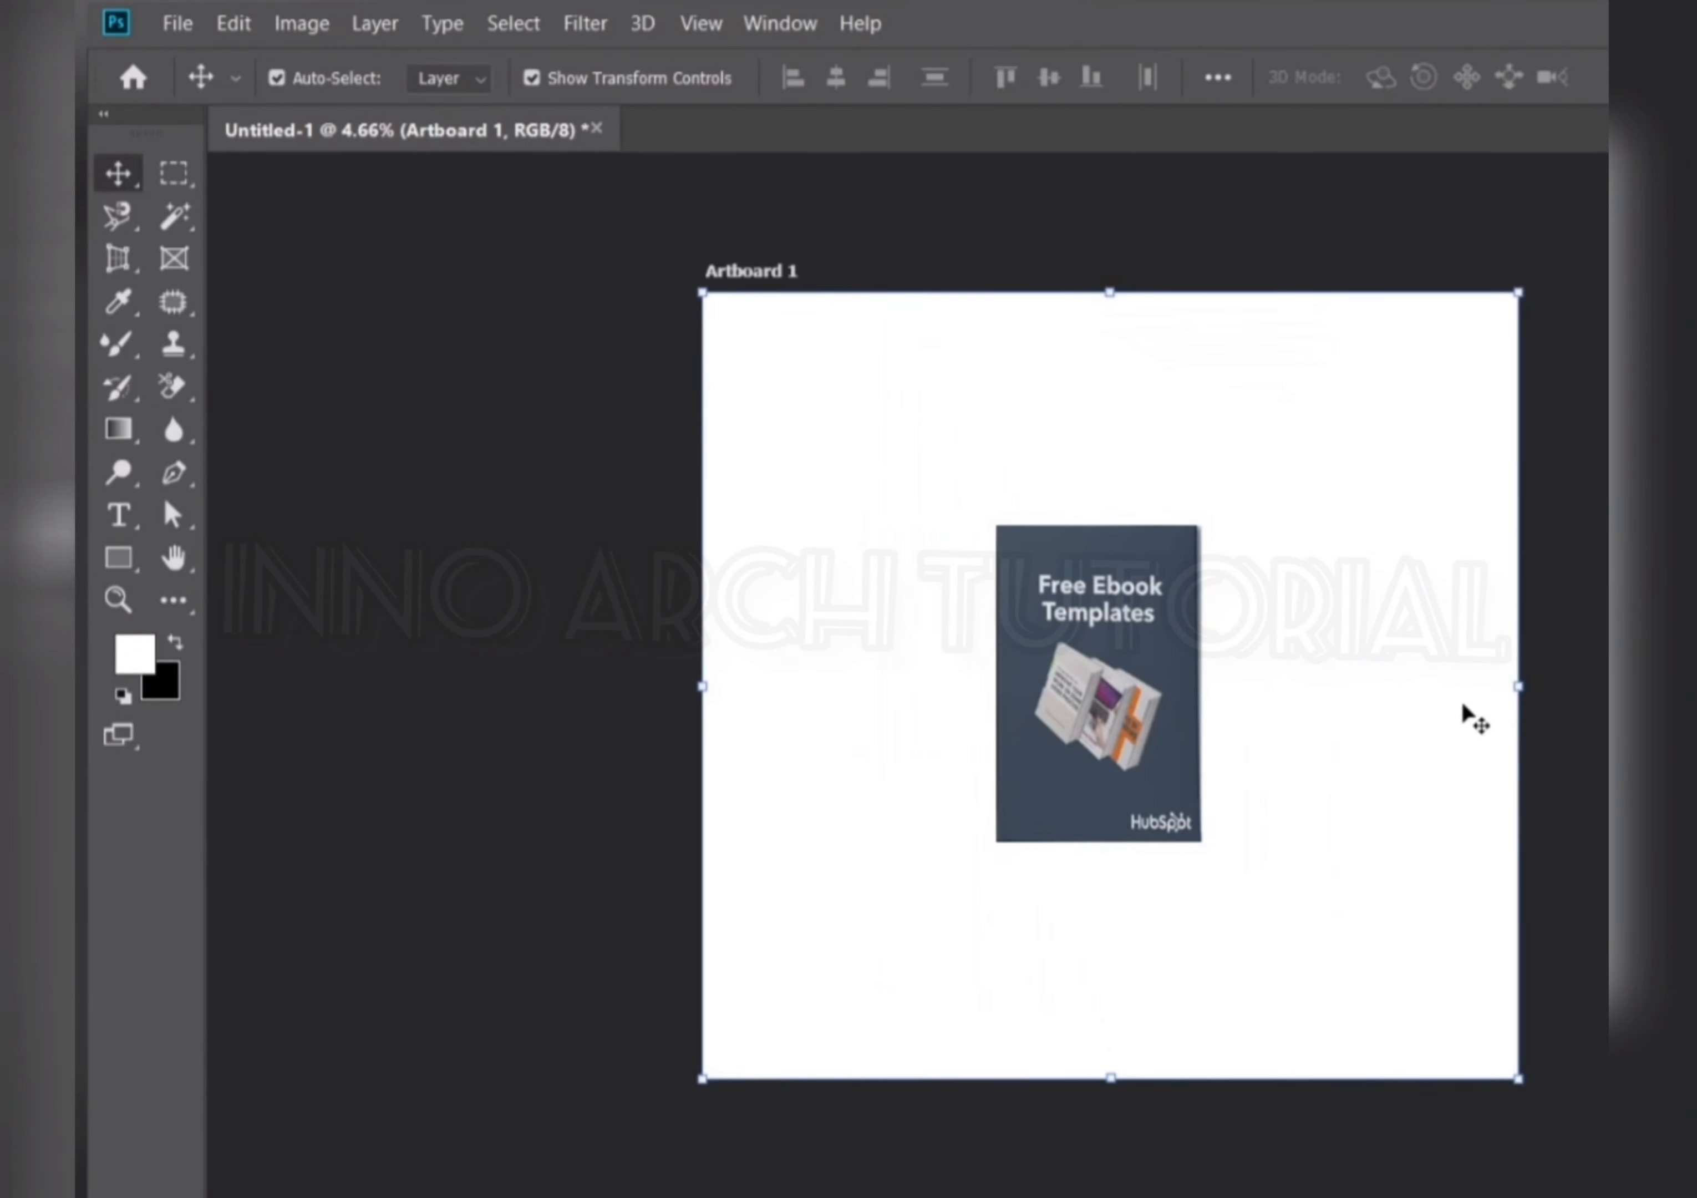
# Draw a rectangular placeholder frame with the Frame Tool near the artboard's upper-left corner.
pyautogui.scroll(2, 1194, 731)
pyautogui.scroll(-1, 1326, 759)
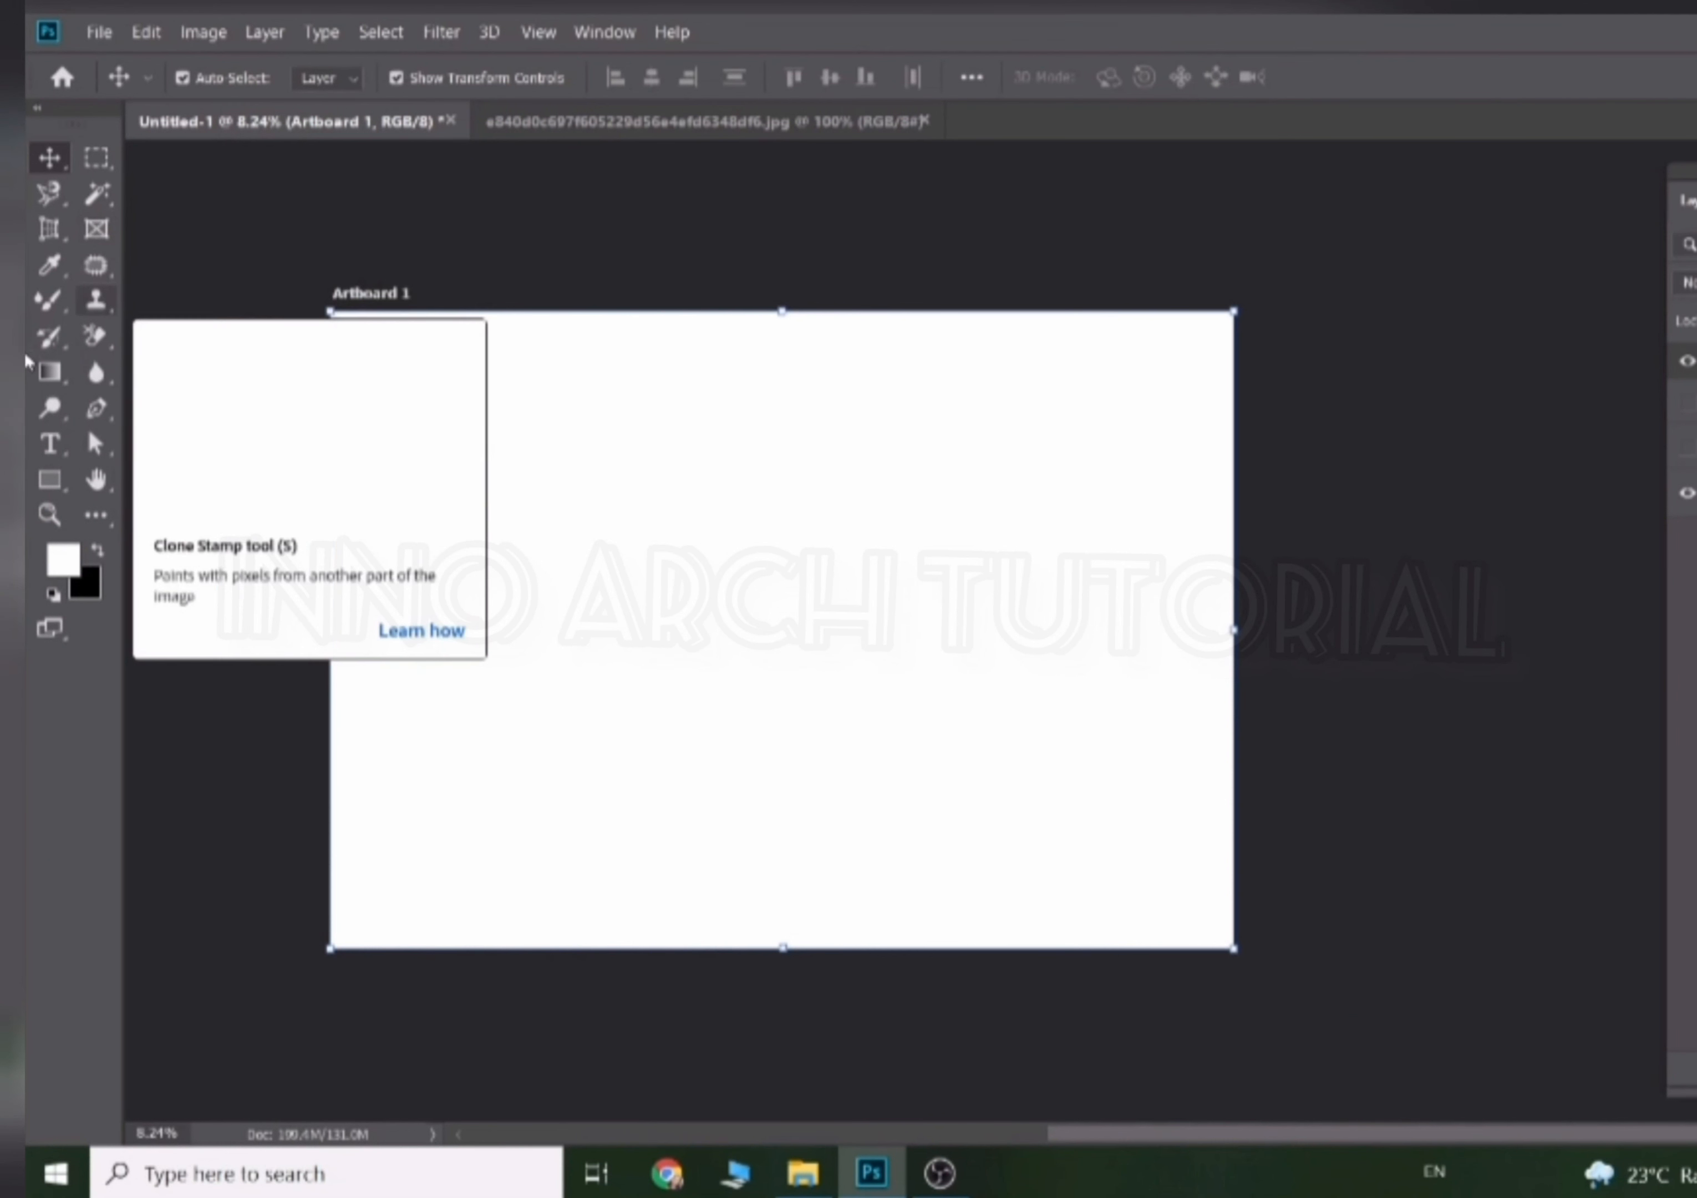
pyautogui.click(96, 229)
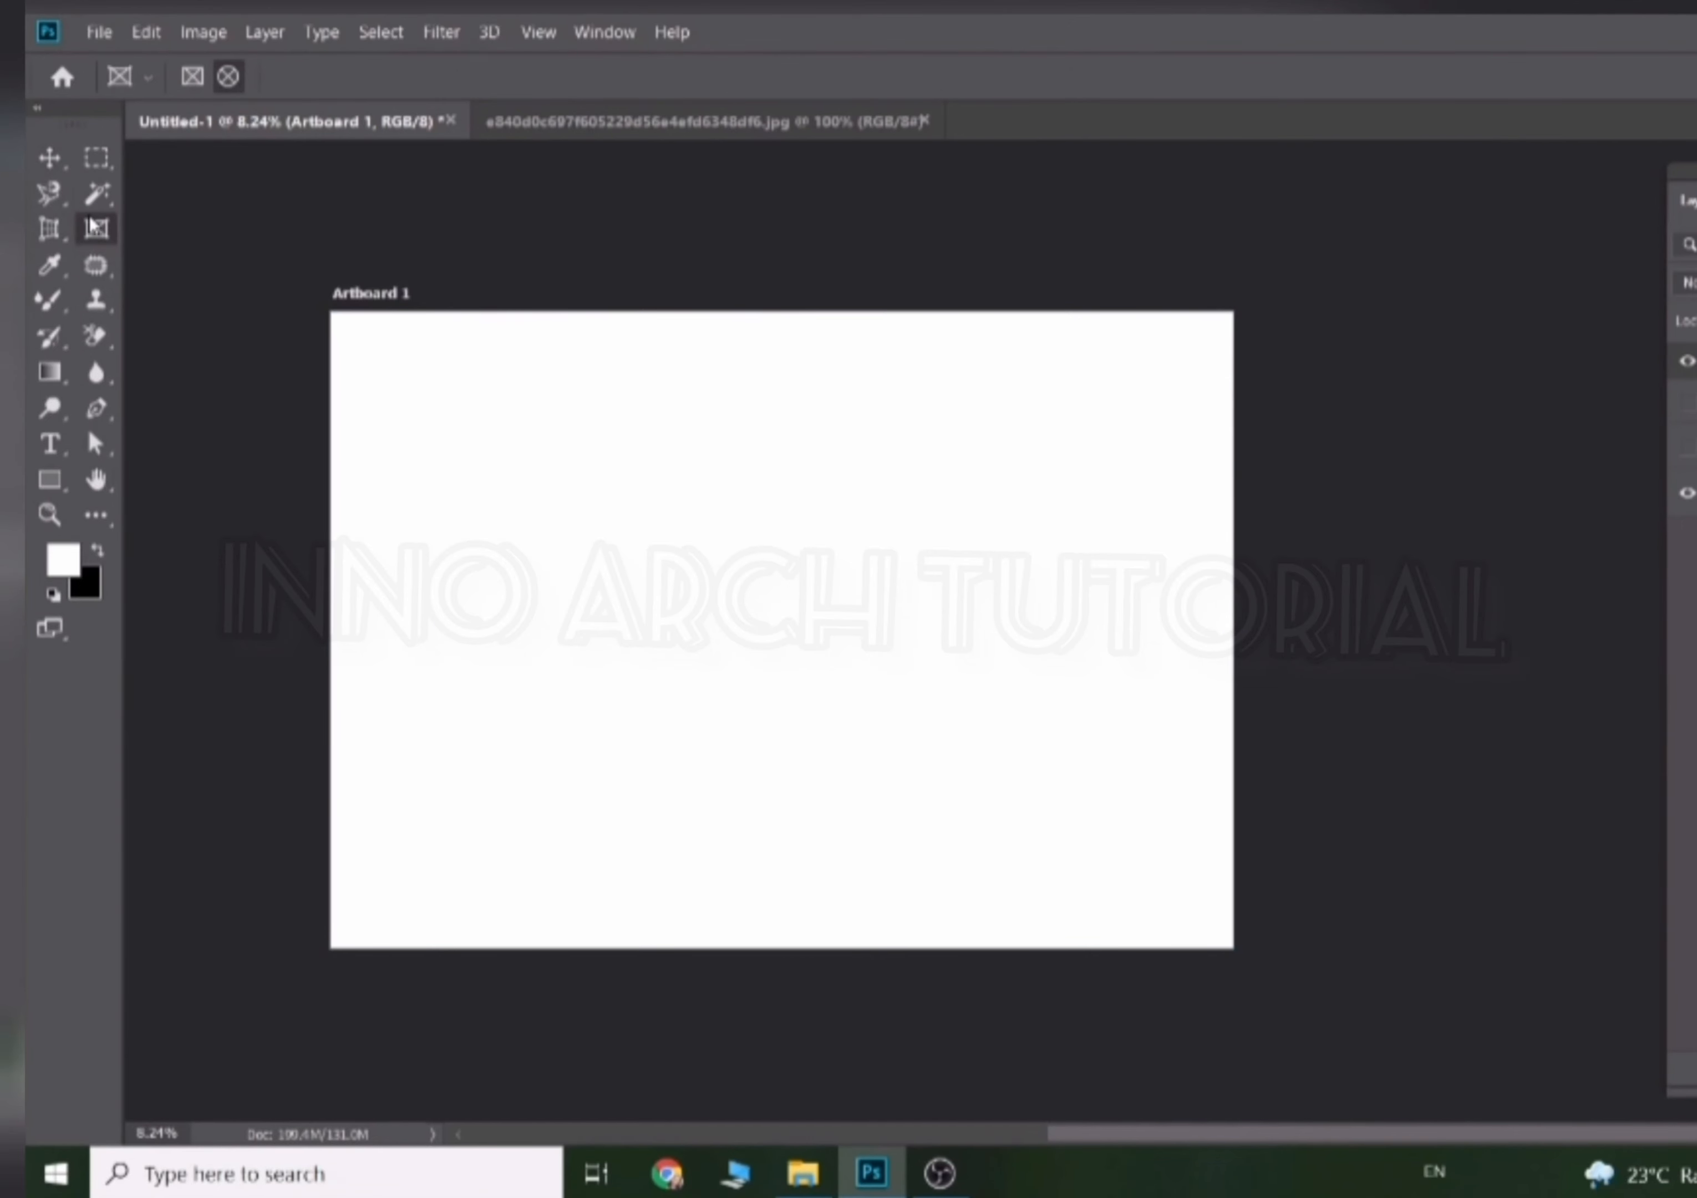
pyautogui.click(97, 196)
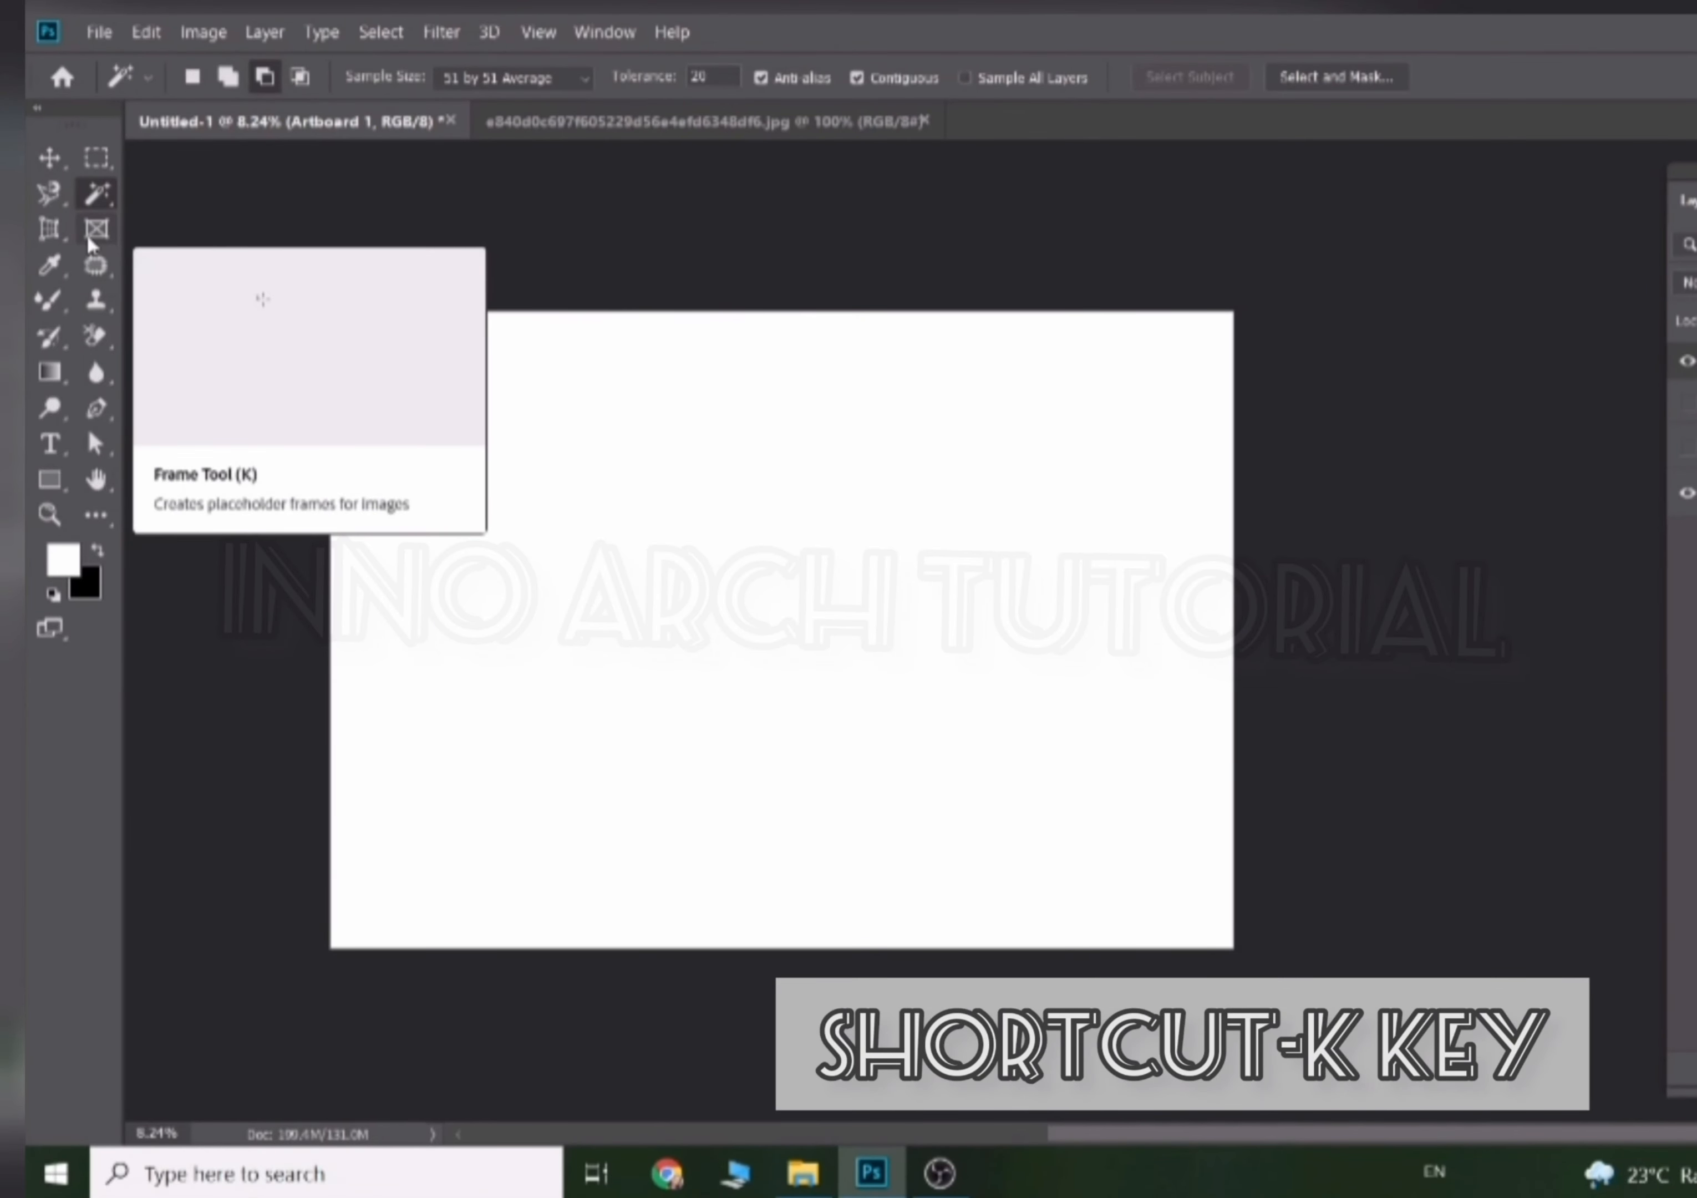
pyautogui.press('k')
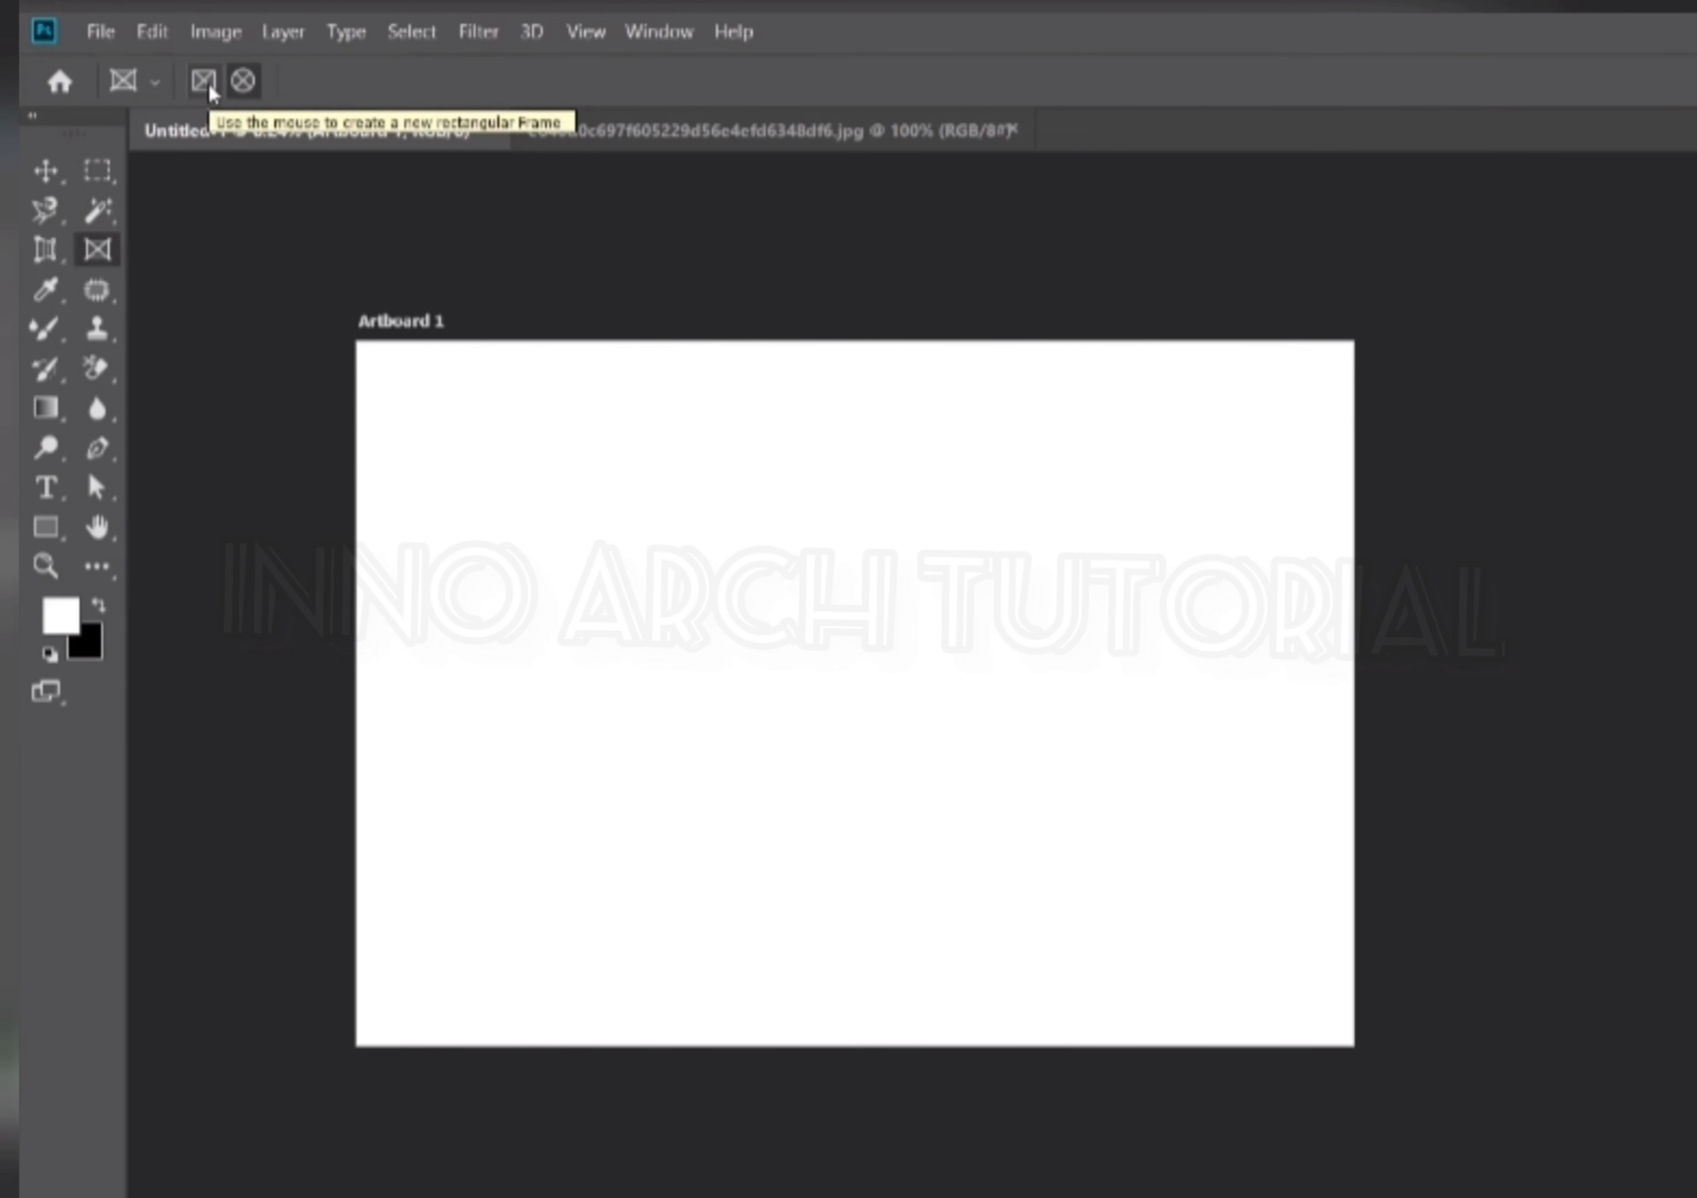
pyautogui.click(210, 88)
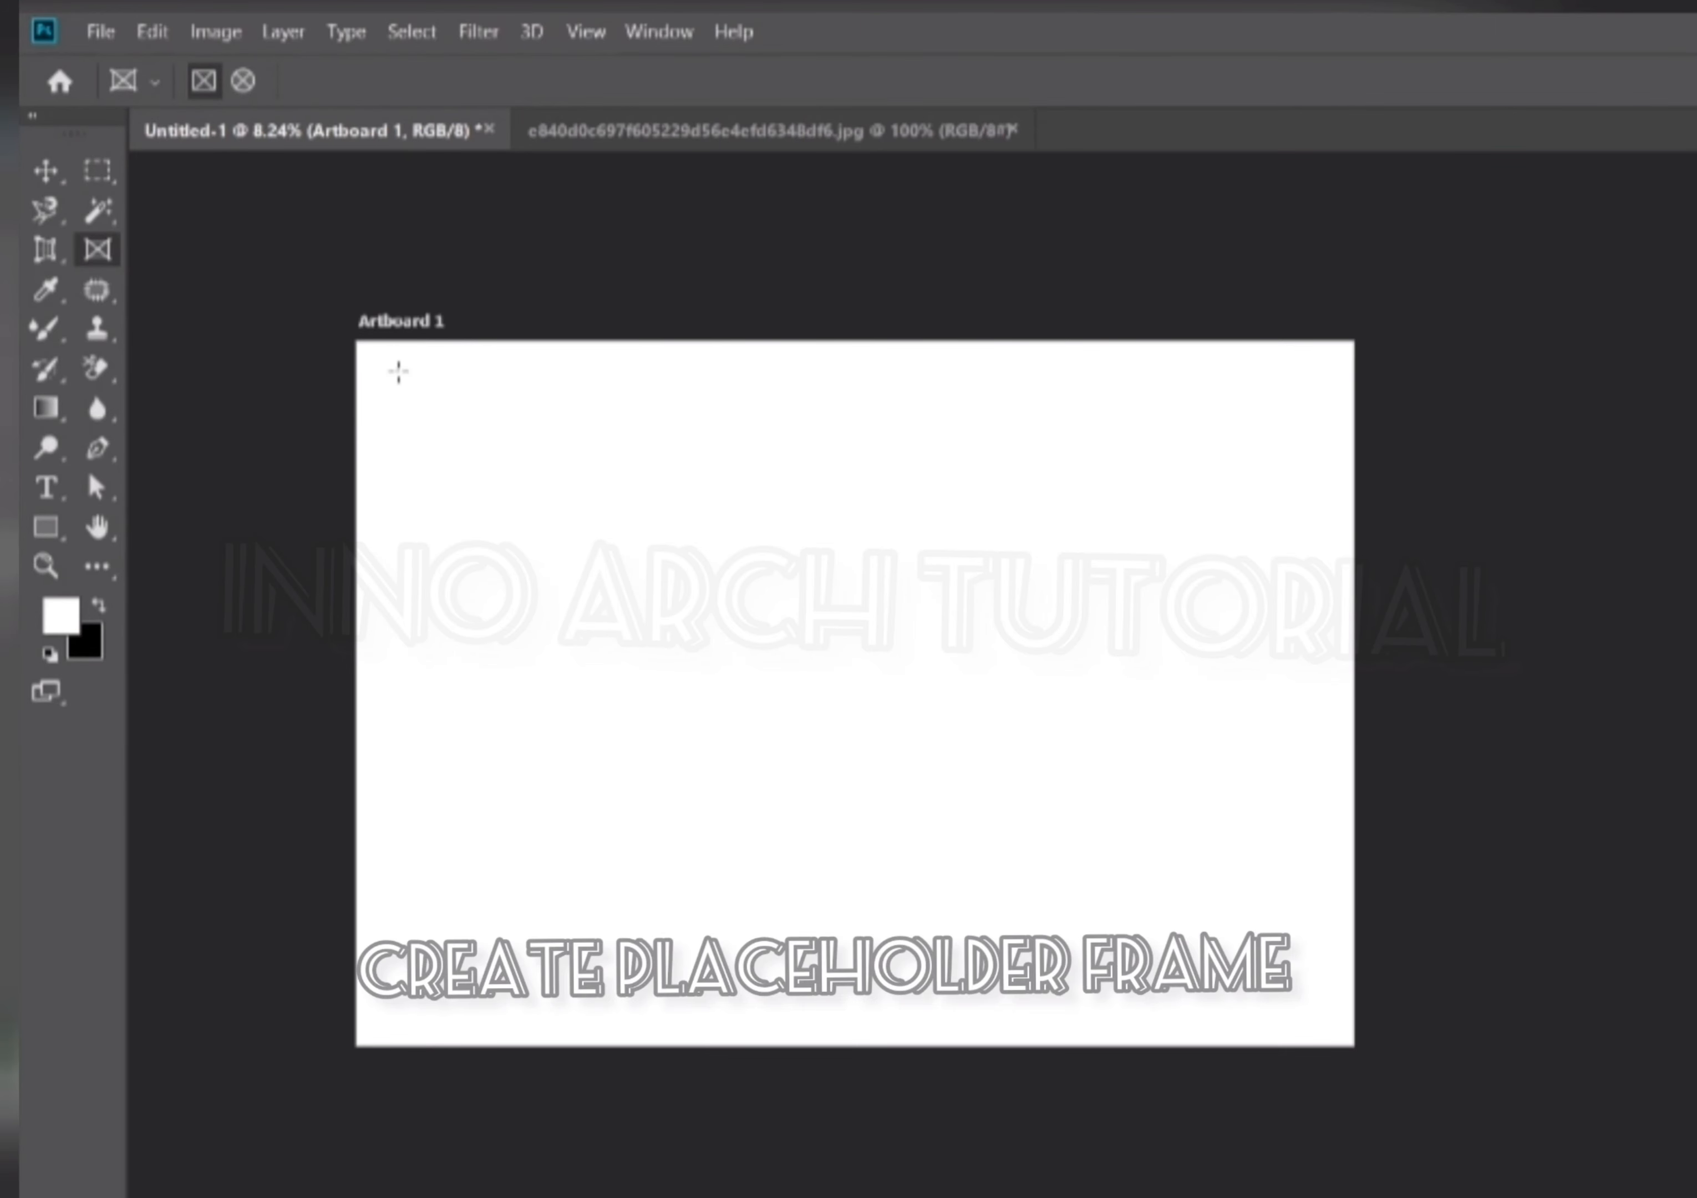
pyautogui.moveTo(398, 370); pyautogui.dragTo(756, 641)
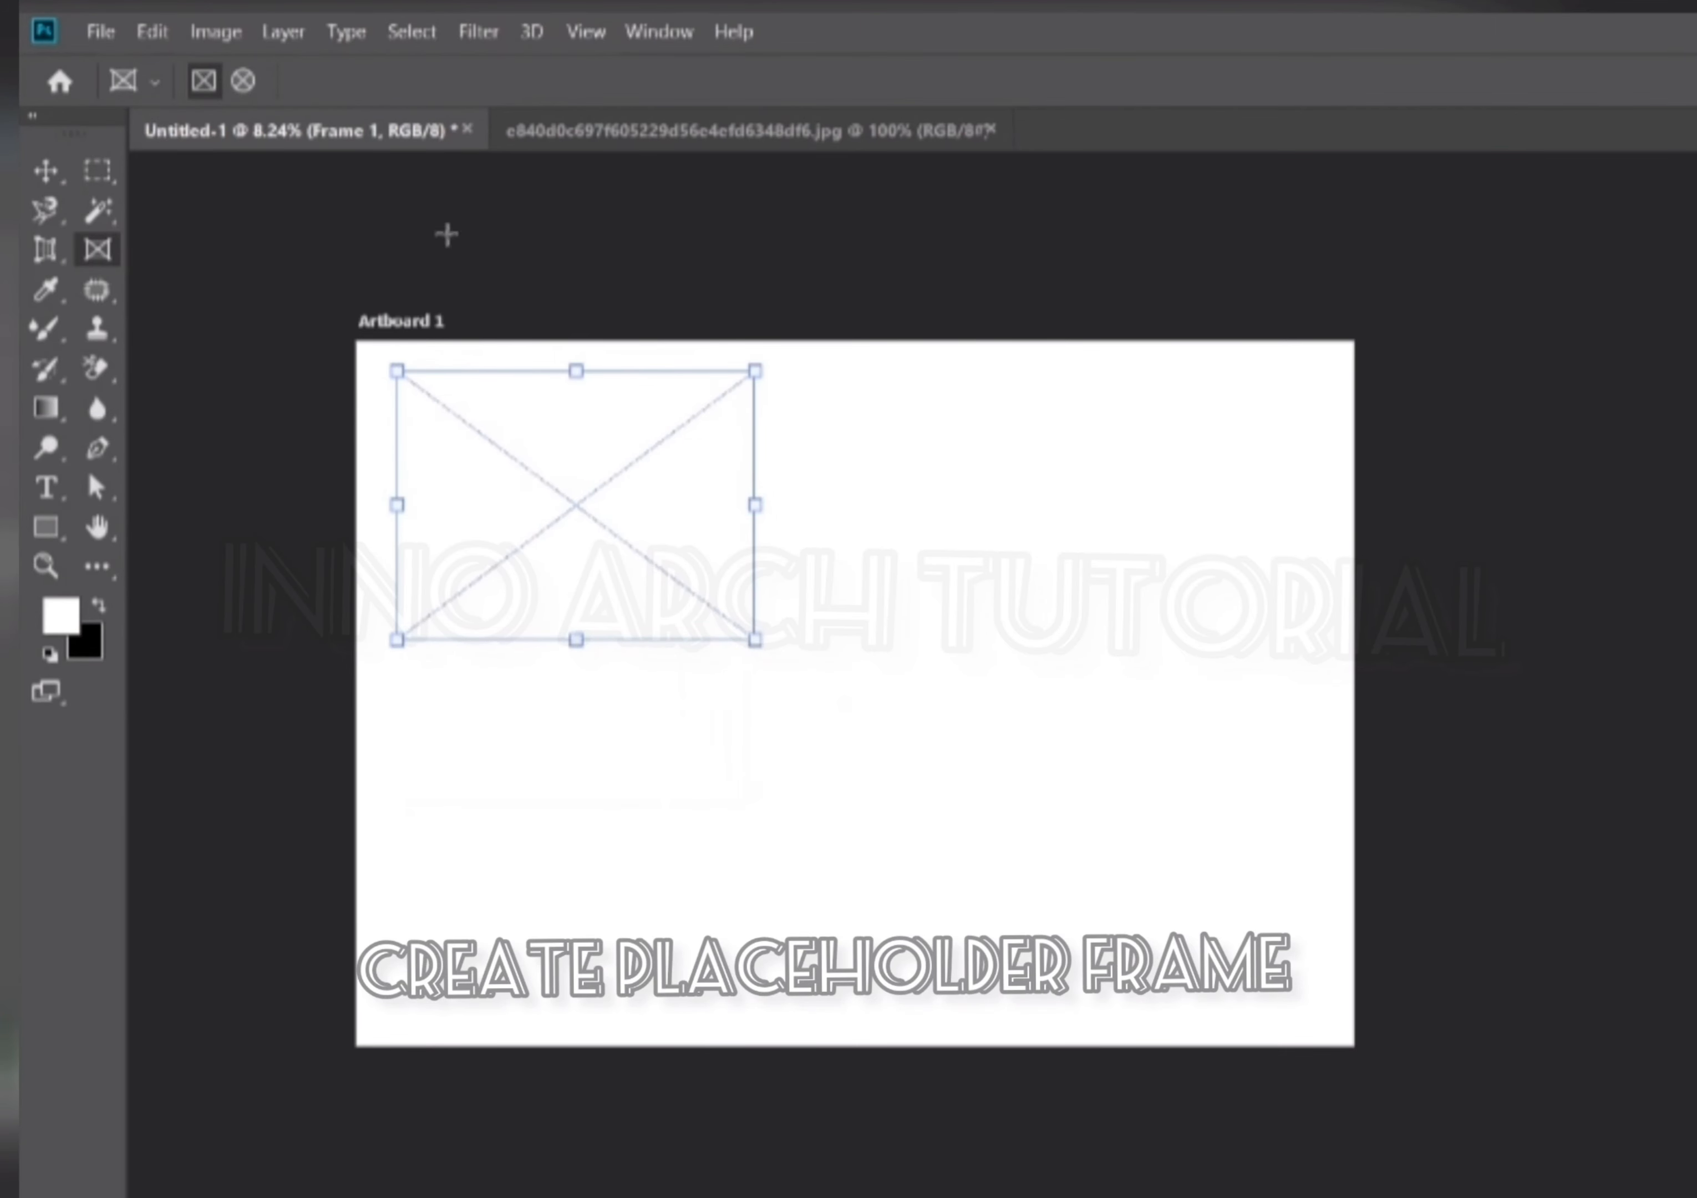
# Draw an elliptical placeholder frame with the Frame Tool below the rectangular frame.
pyautogui.click(259, 82)
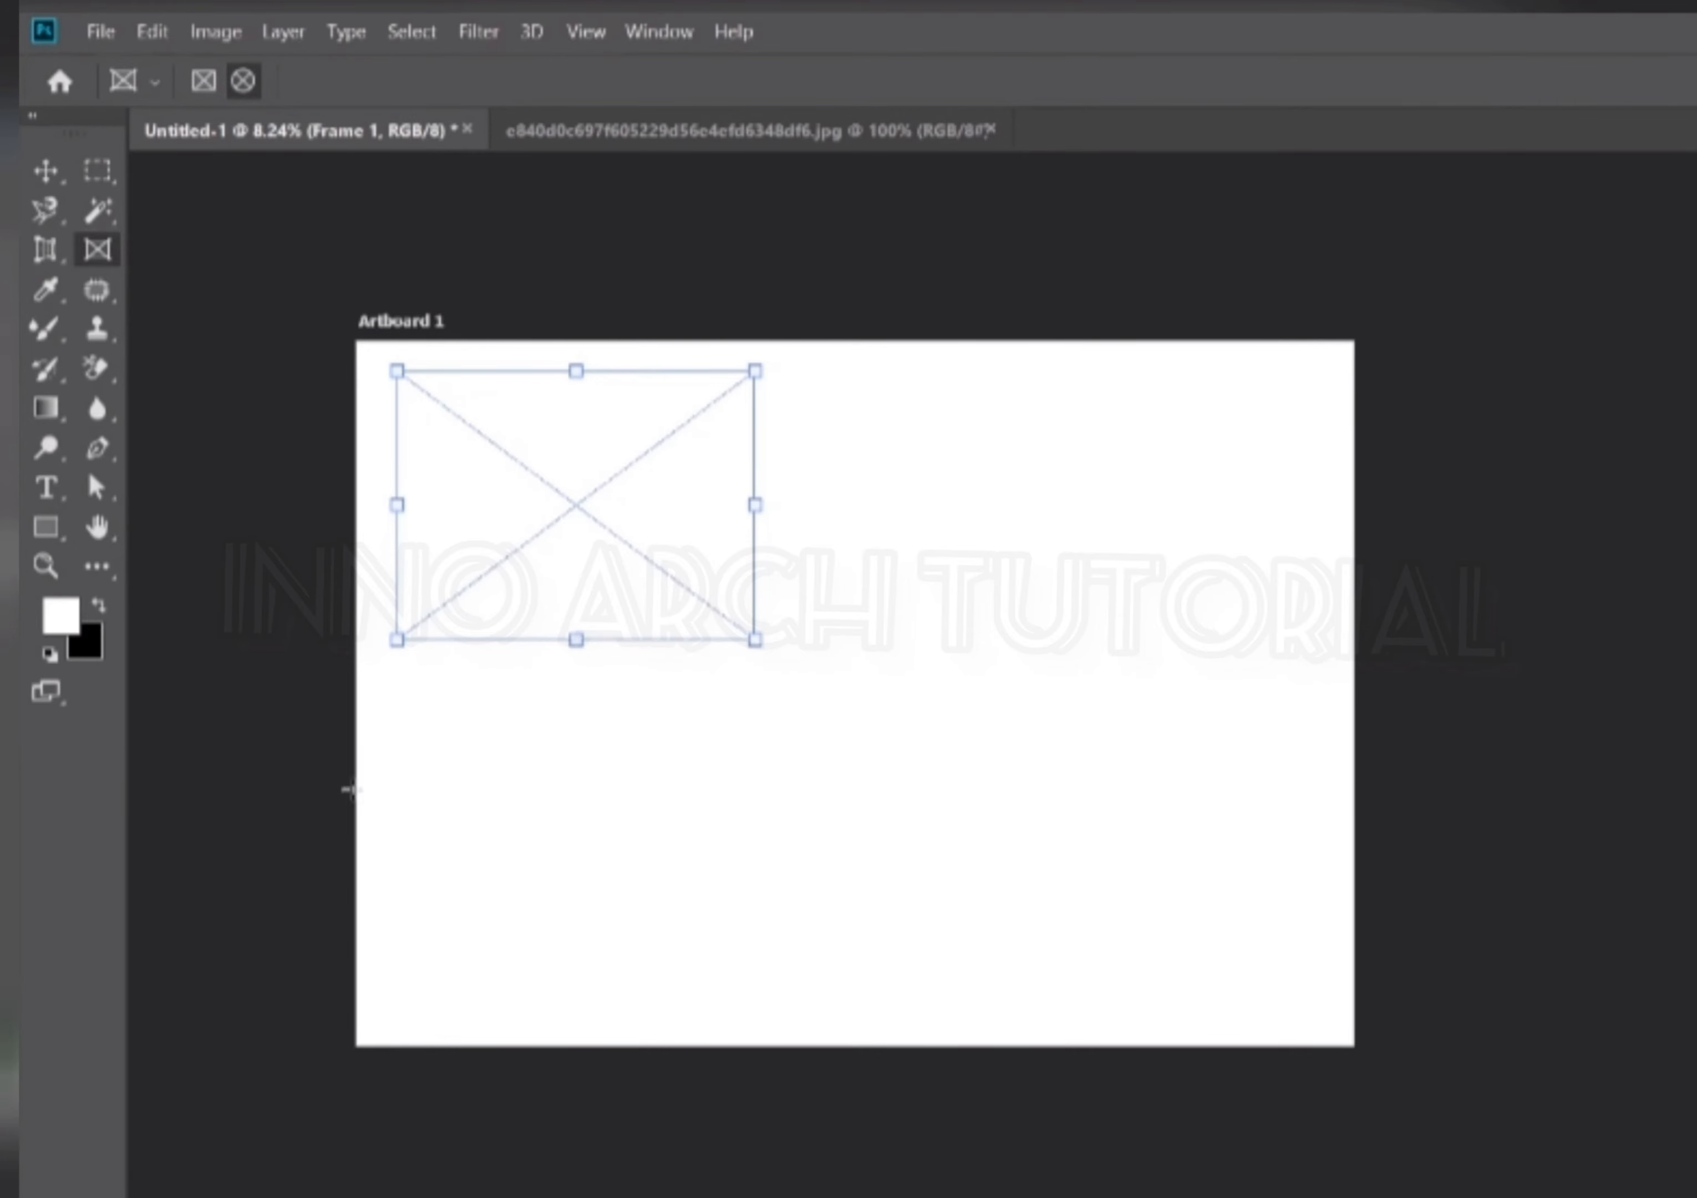
pyautogui.moveTo(419, 695); pyautogui.dragTo(750, 1022)
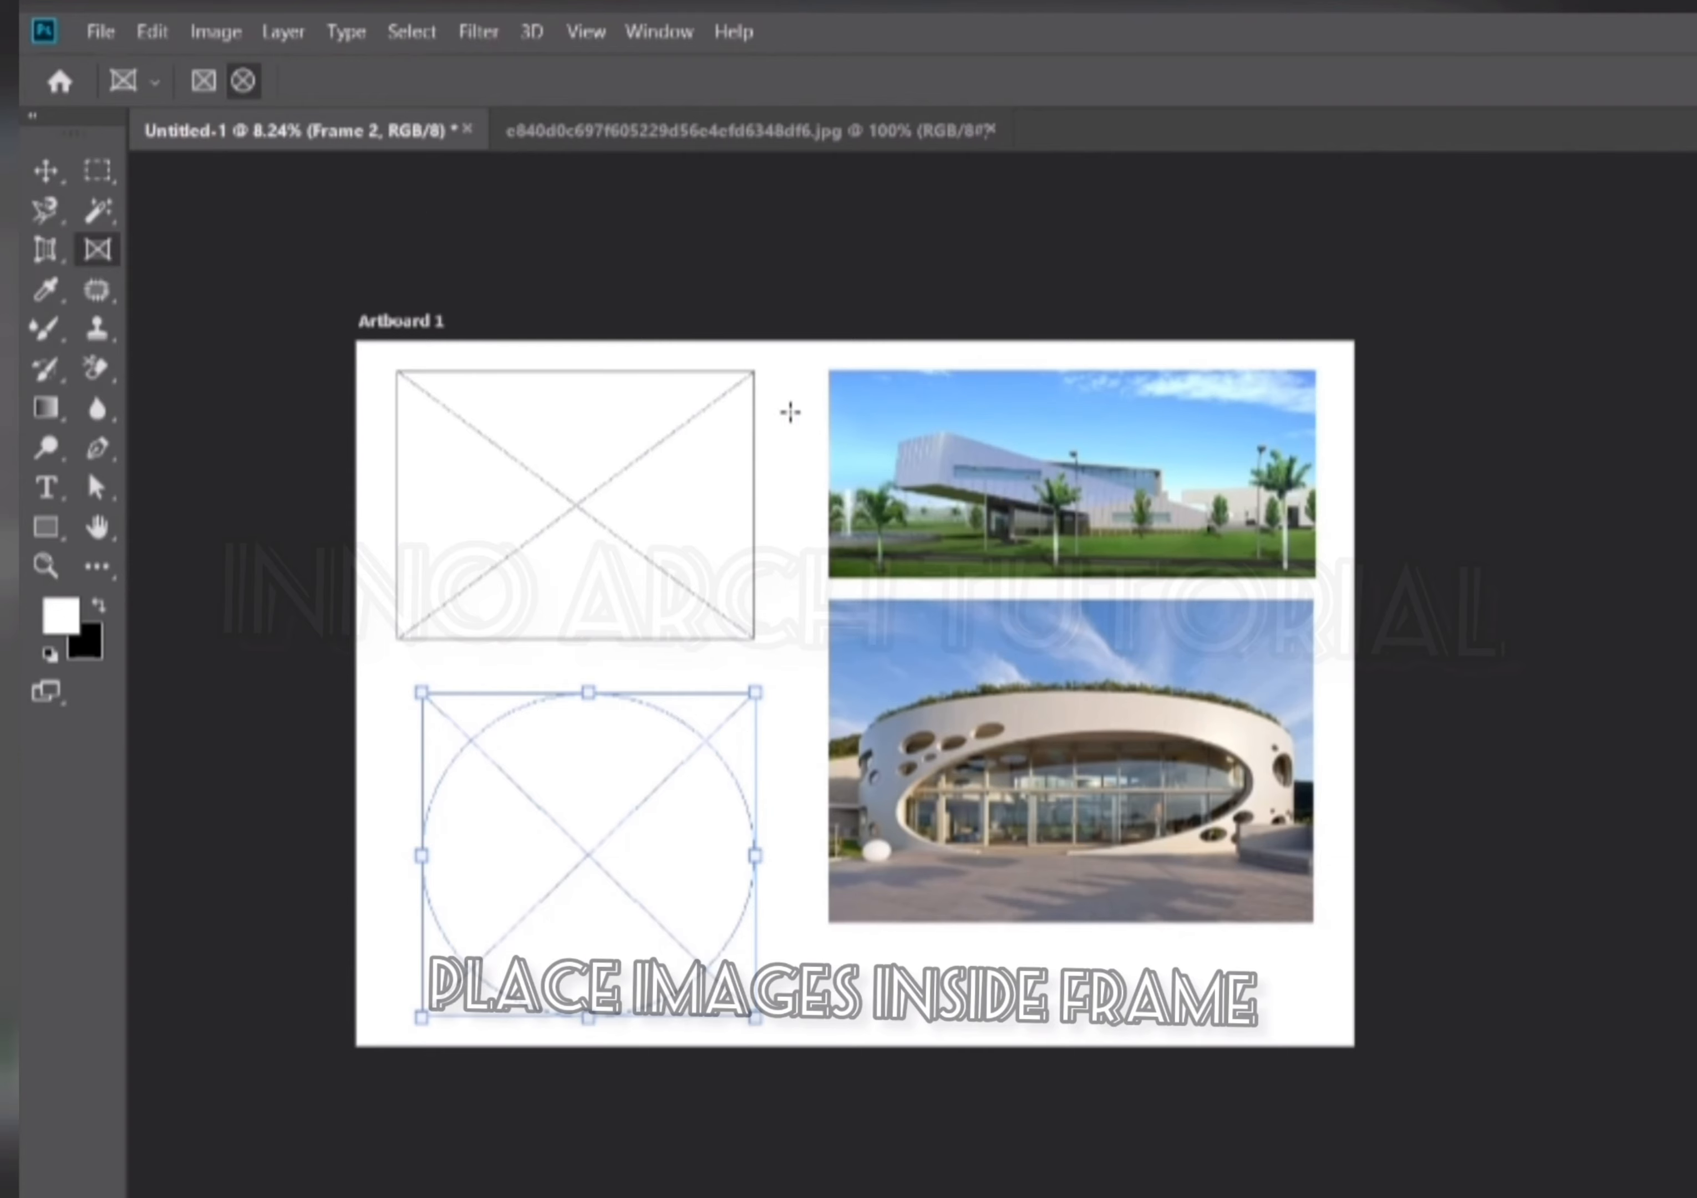
# Move the modern building photo into the rectangular frame, scale it to fit, and commit the transform.
pyautogui.click(45, 170)
pyautogui.click(1189, 469)
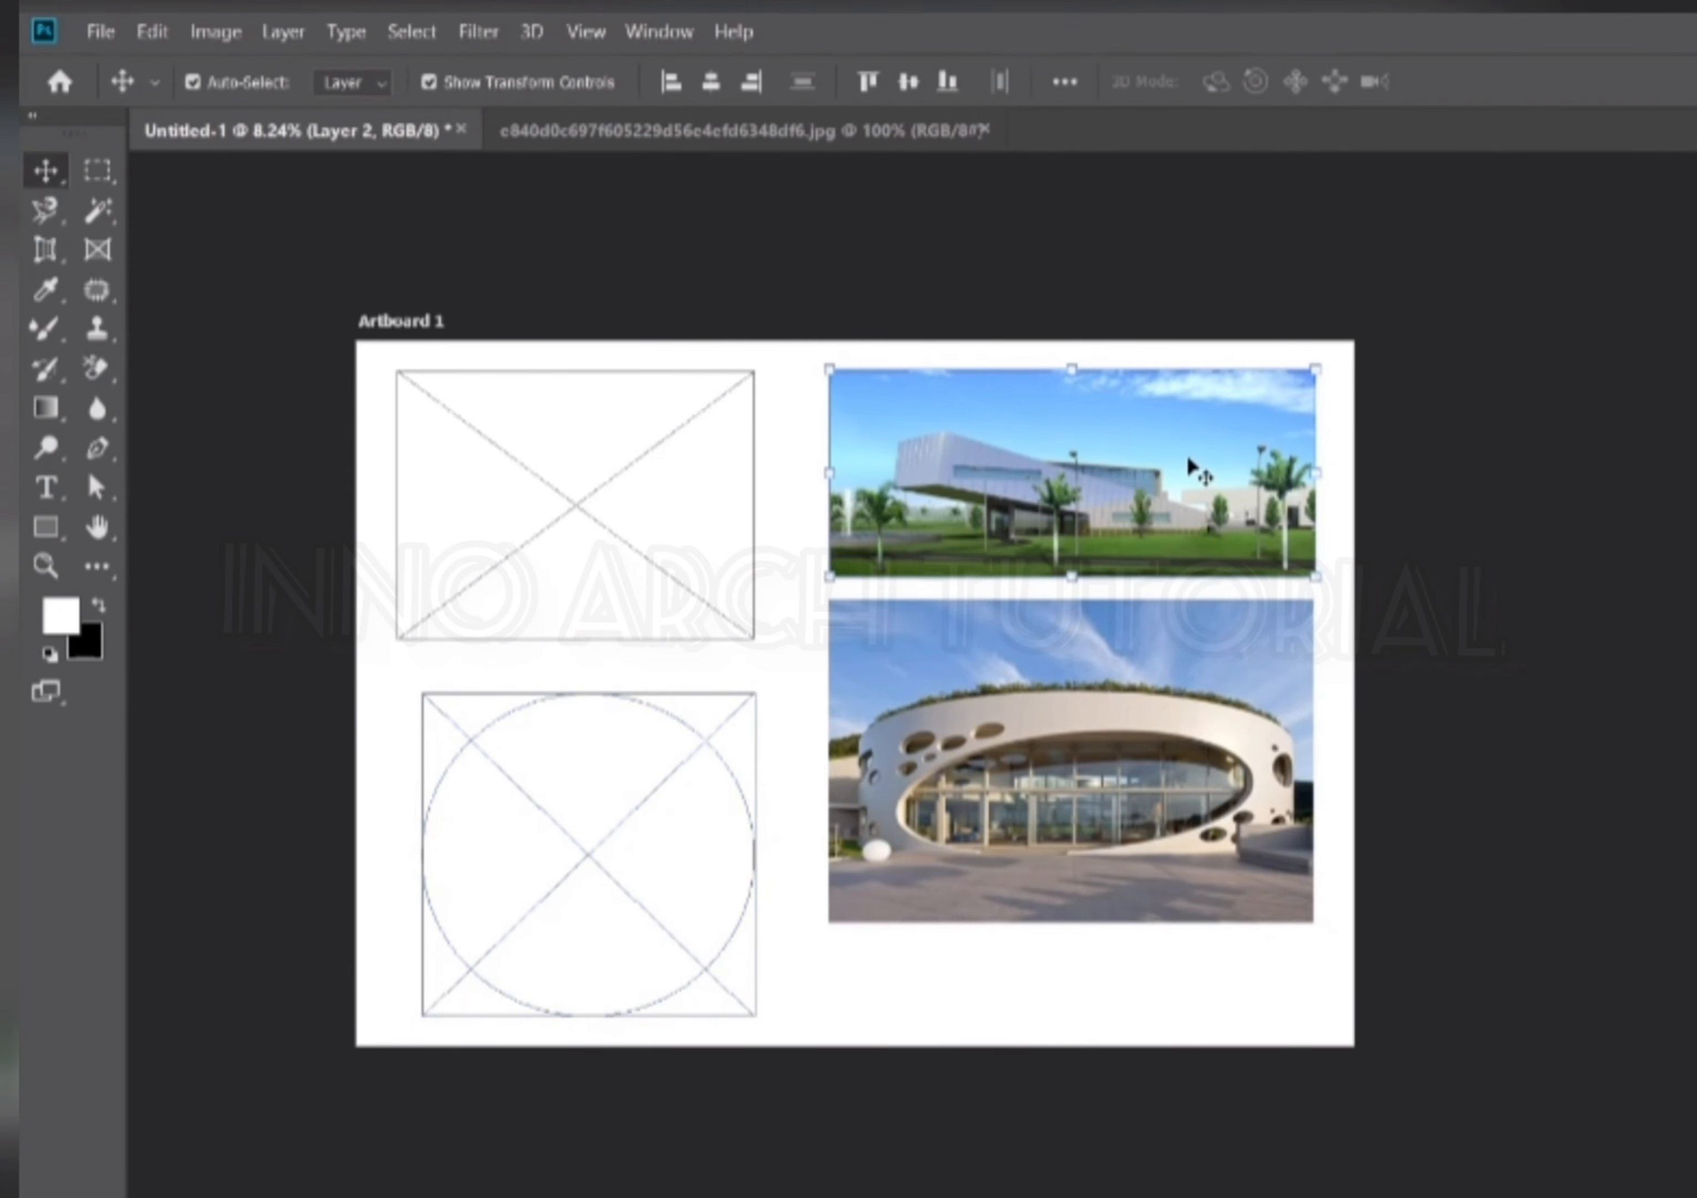
pyautogui.moveTo(1188, 468); pyautogui.dragTo(649, 503)
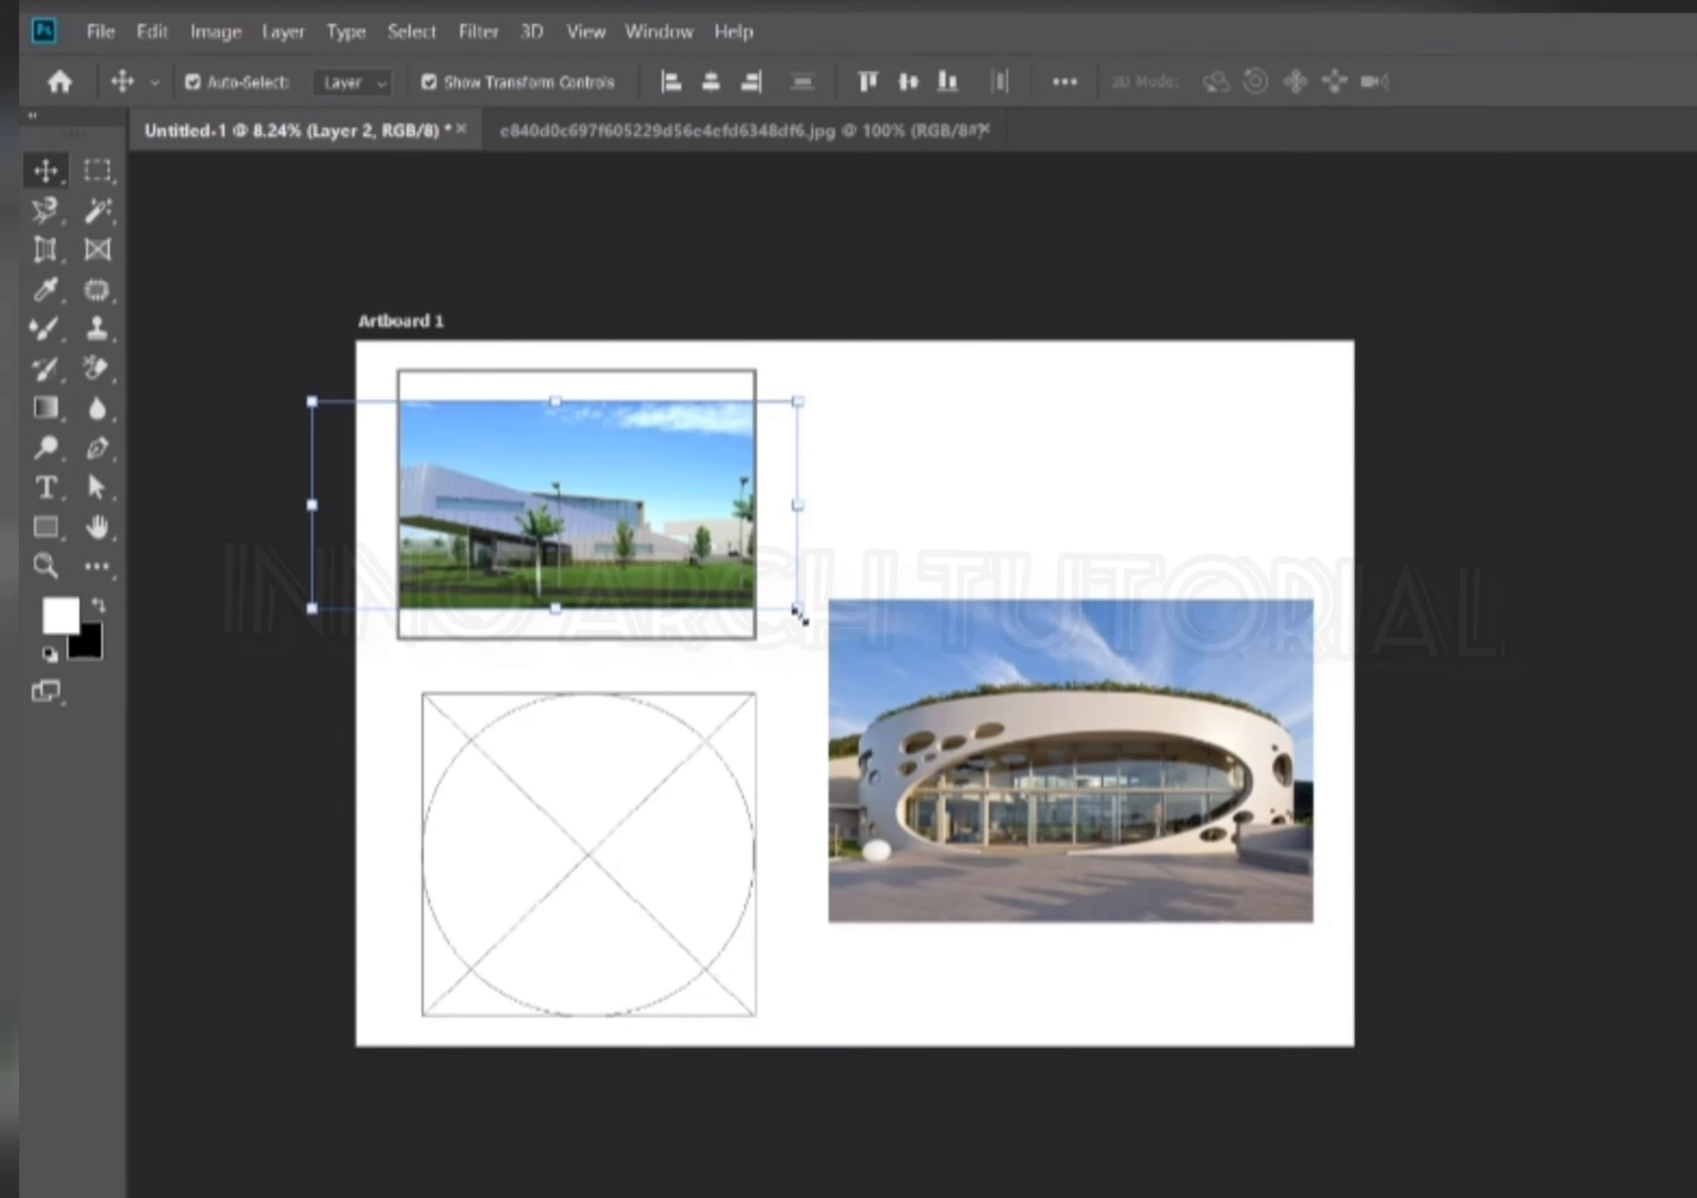
pyautogui.moveTo(797, 607)
pyautogui.mouseDown()
pyautogui.moveTo(693, 568)
pyautogui.moveTo(802, 591)
pyautogui.moveTo(781, 584)
pyautogui.mouseUp()
pyautogui.scroll(5, 587, 522)
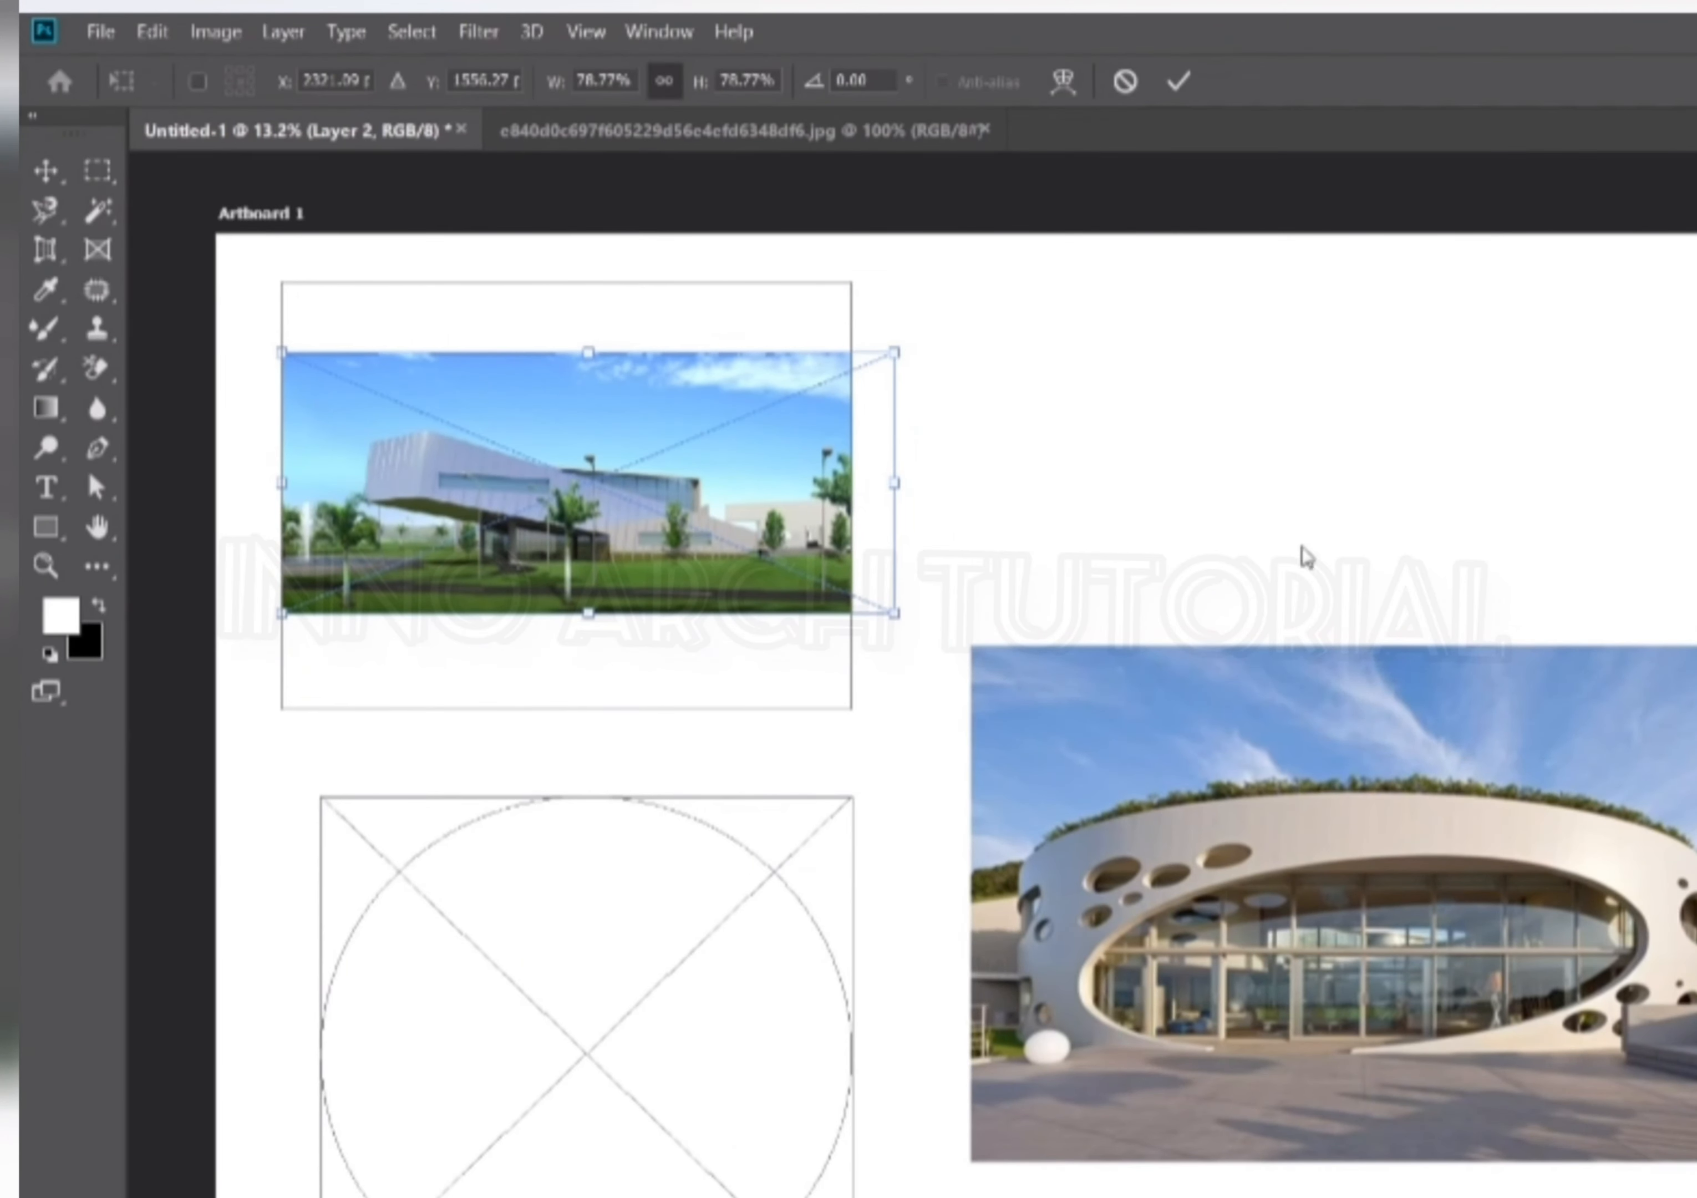
pyautogui.press('Return')
# Move the round building photo into the elliptical frame and adjust its size and position.
pyautogui.scroll(-6, 1155, 506)
pyautogui.click(1464, 514)
pyautogui.scroll(3, 1298, 624)
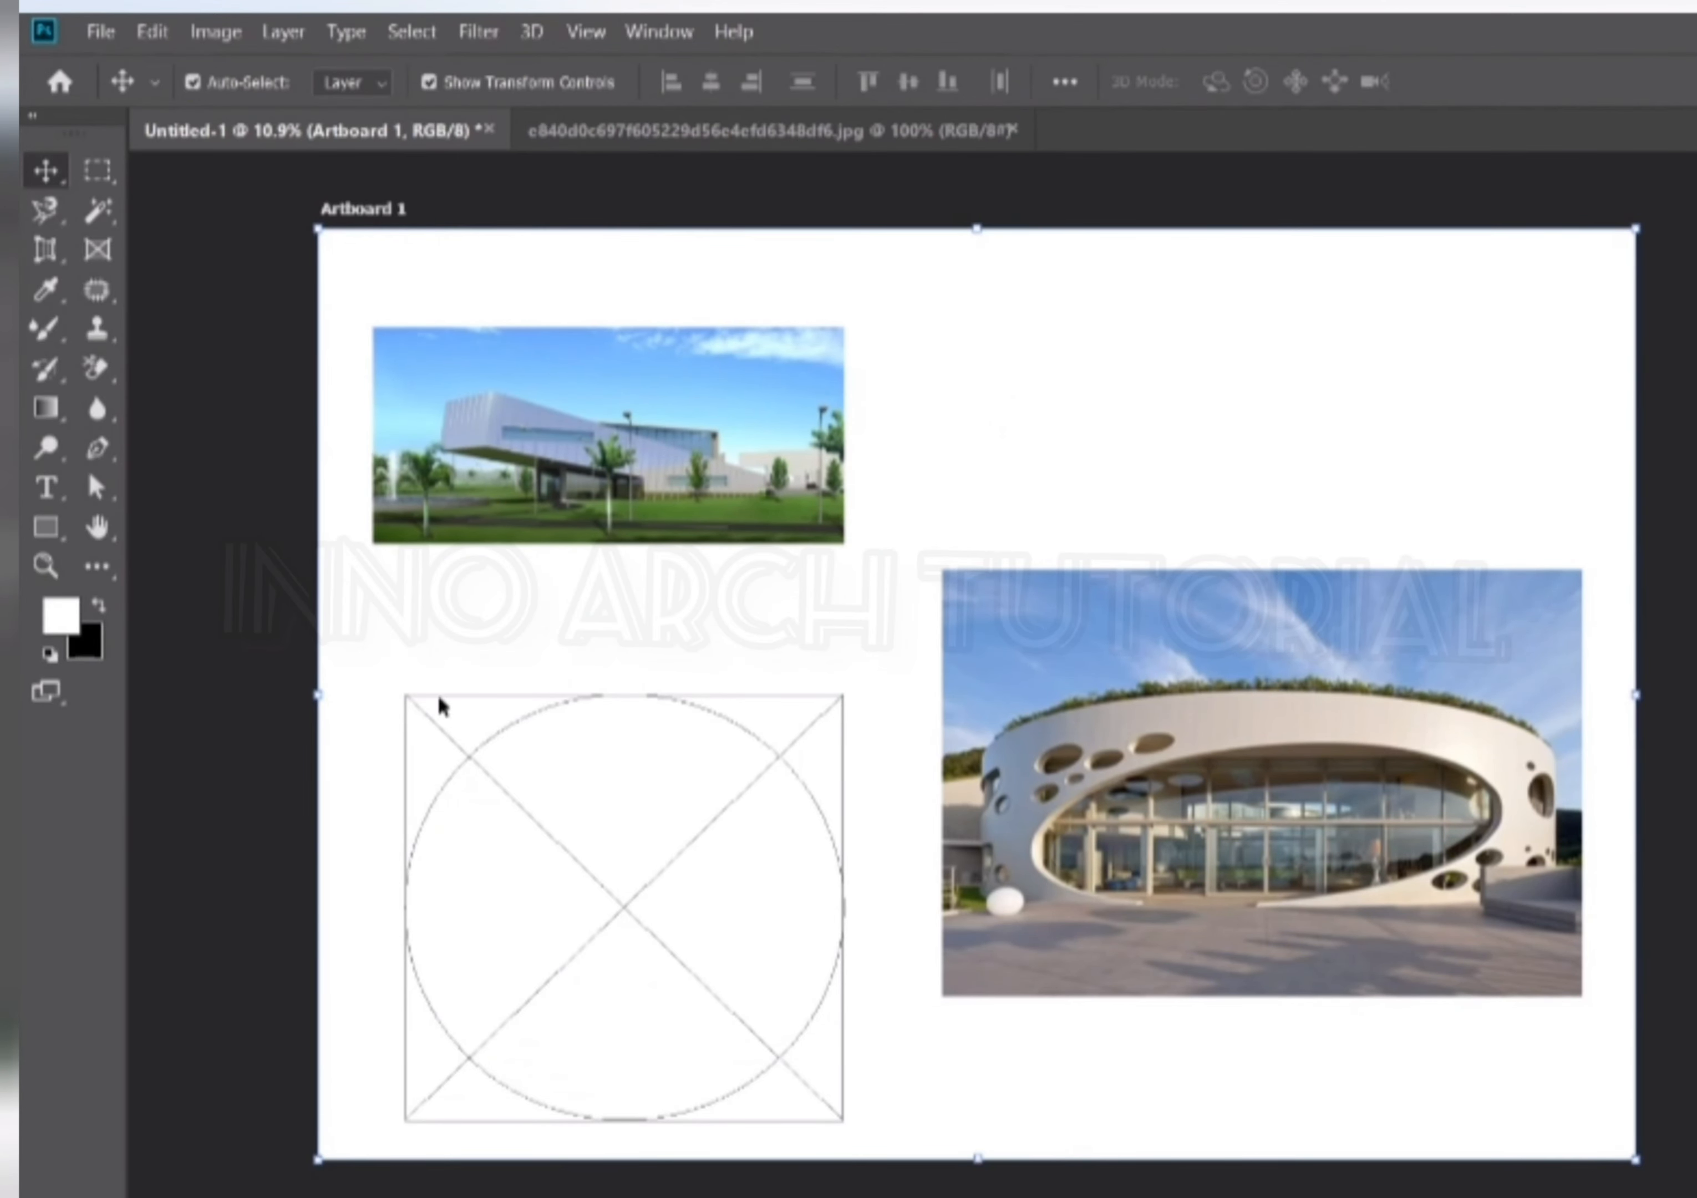
pyautogui.scroll(-3, 1158, 762)
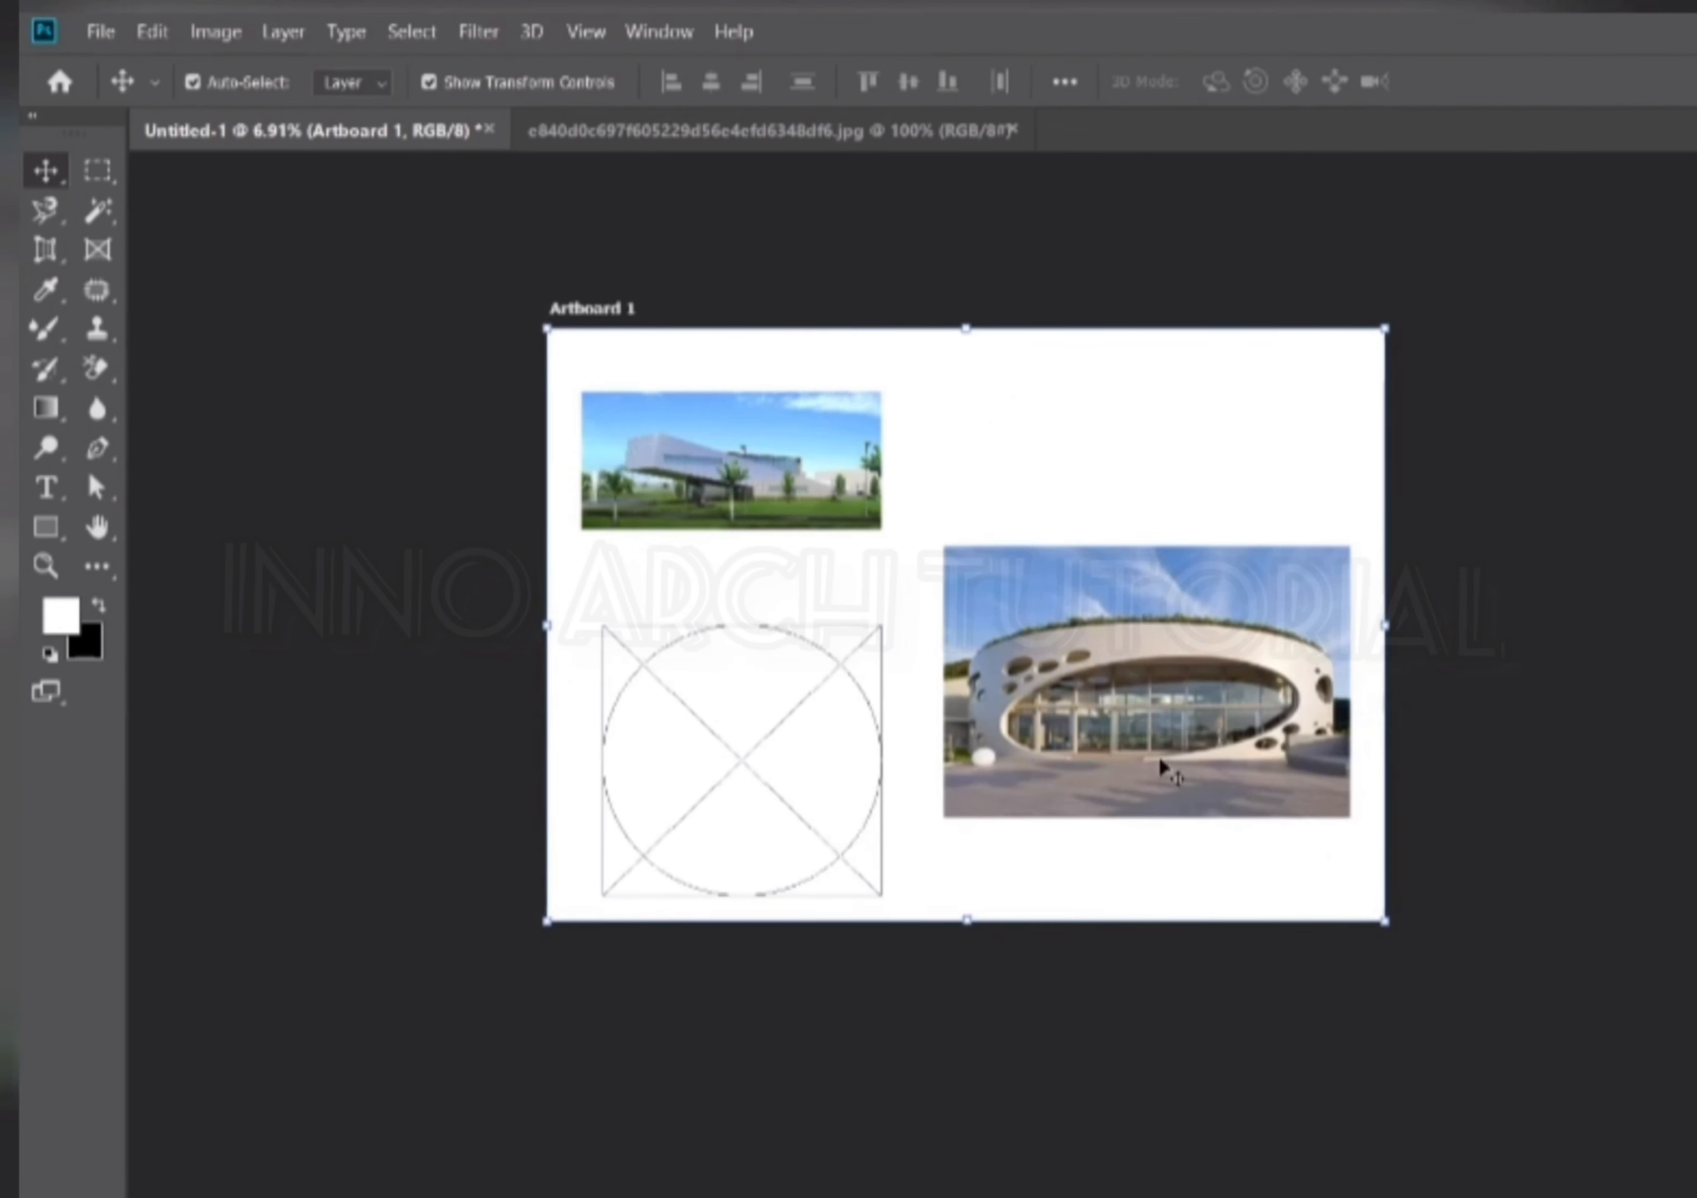
pyautogui.scroll(2, 1099, 826)
pyautogui.moveTo(1261, 673); pyautogui.dragTo(737, 721)
pyautogui.moveTo(761, 737); pyautogui.dragTo(791, 759)
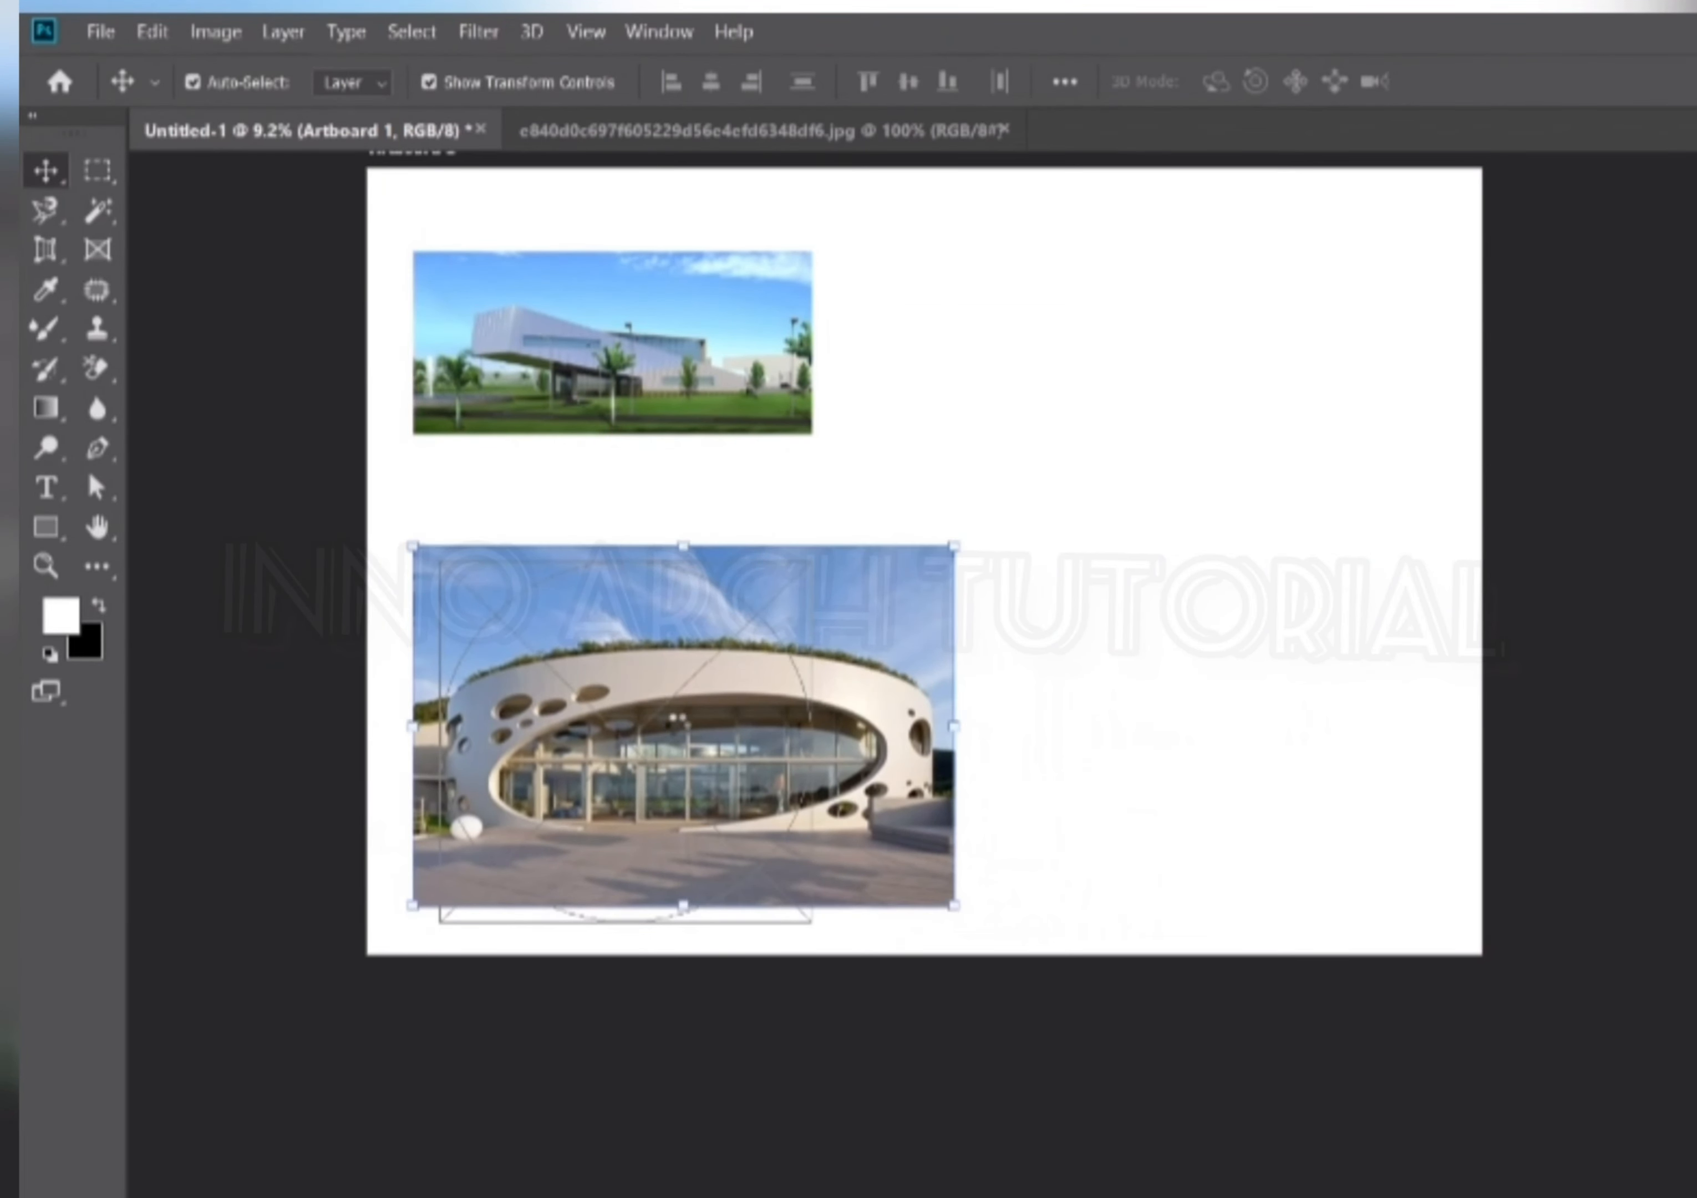
pyautogui.moveTo(954, 732); pyautogui.dragTo(810, 725)
pyautogui.moveTo(718, 758)
pyautogui.mouseDown()
pyautogui.moveTo(732, 773)
pyautogui.moveTo(727, 759)
pyautogui.mouseUp()
pyautogui.click(1245, 770)
pyautogui.click(1283, 798)
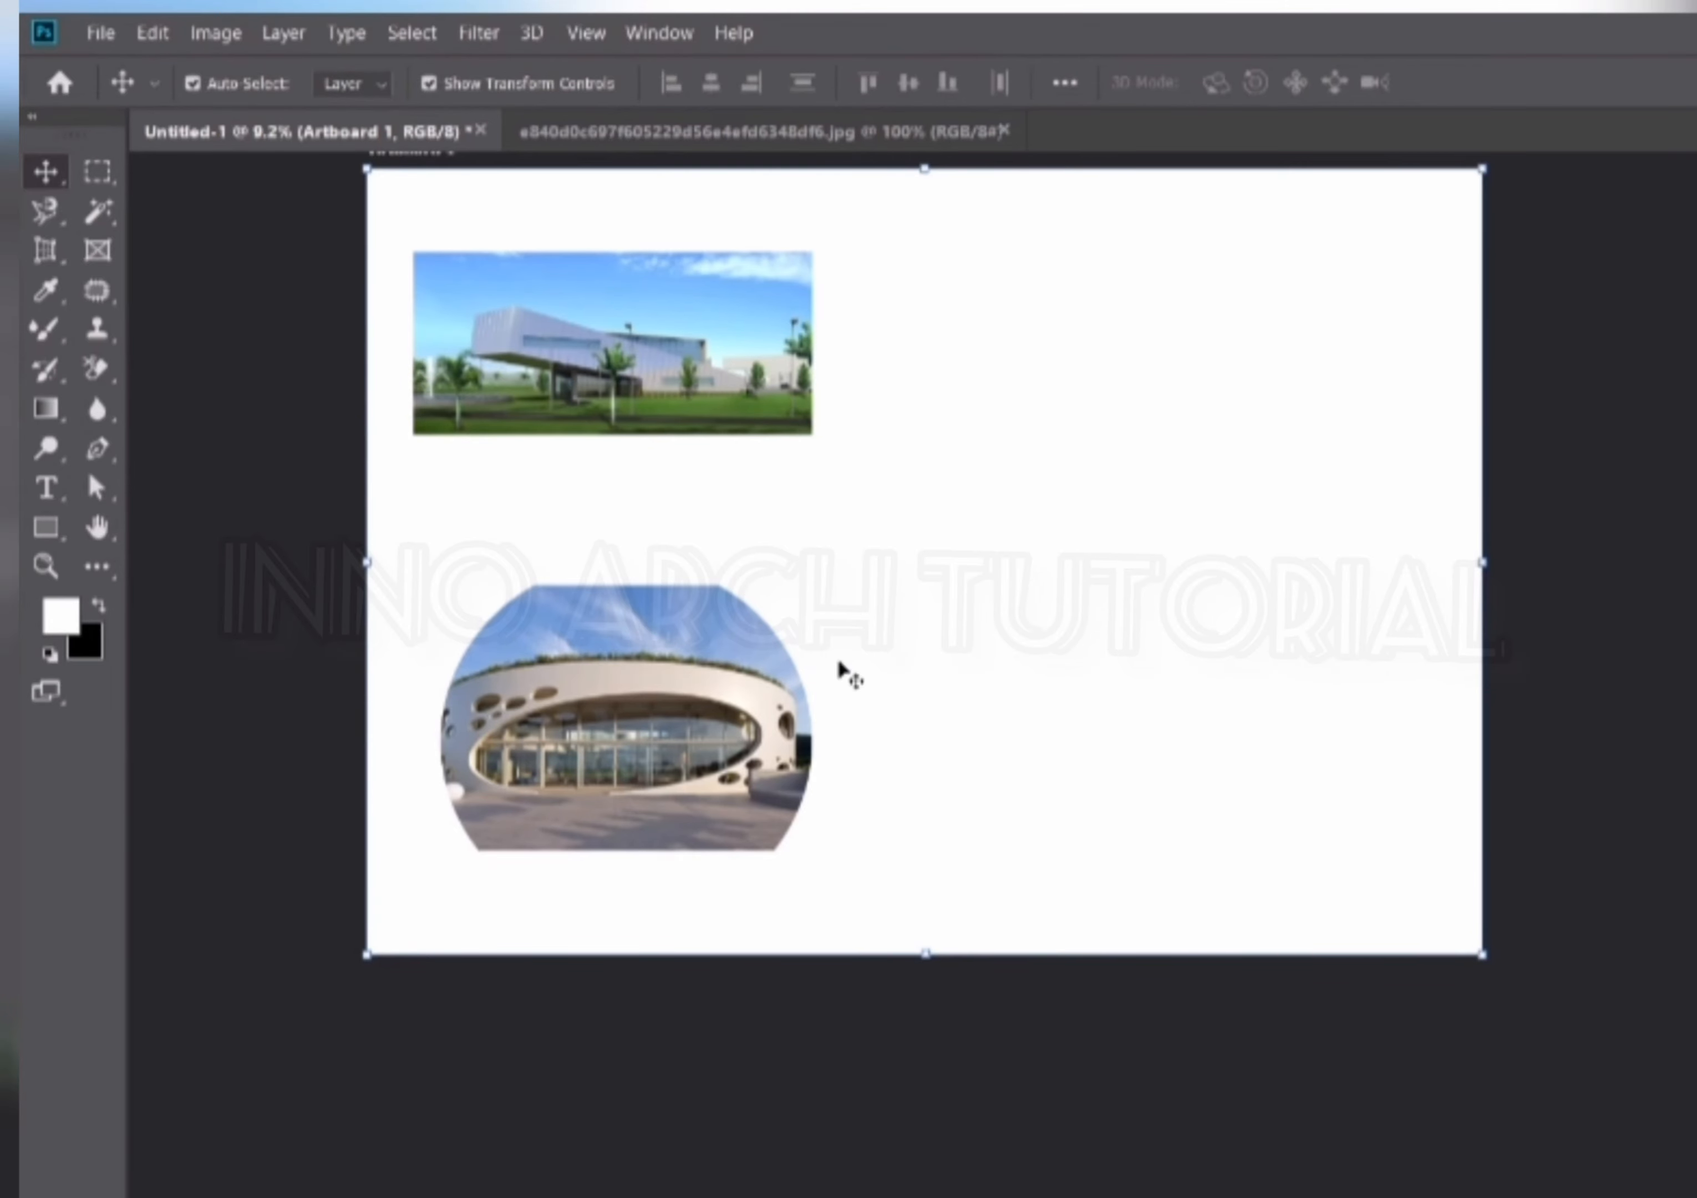
# Take the modern building photo out of the rectangular frame and put the round building photo into it instead.
pyautogui.moveTo(698, 349); pyautogui.dragTo(726, 312)
pyautogui.hotkey('ctrl', '0')
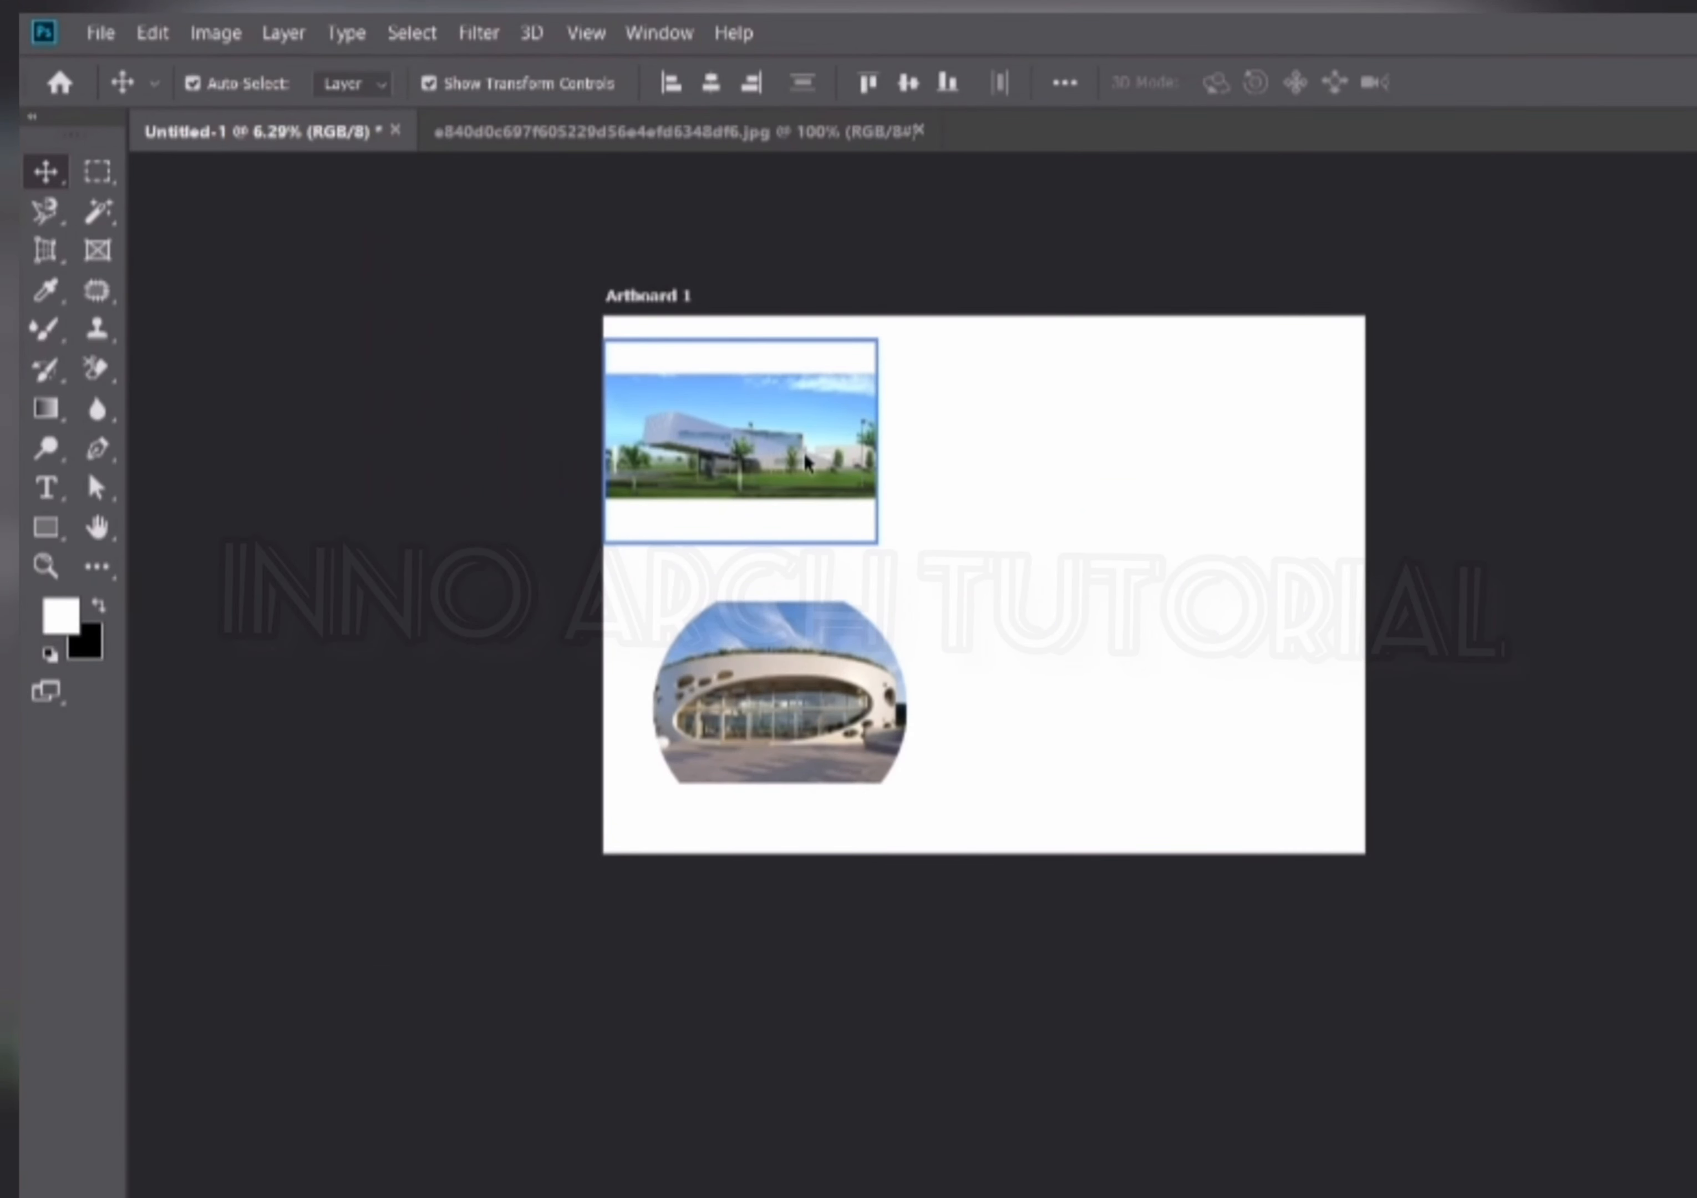
pyautogui.scroll(2, 803, 451)
pyautogui.moveTo(819, 449); pyautogui.dragTo(1465, 449)
pyautogui.moveTo(802, 858); pyautogui.dragTo(1399, 791)
pyautogui.moveTo(1500, 805); pyautogui.dragTo(833, 506)
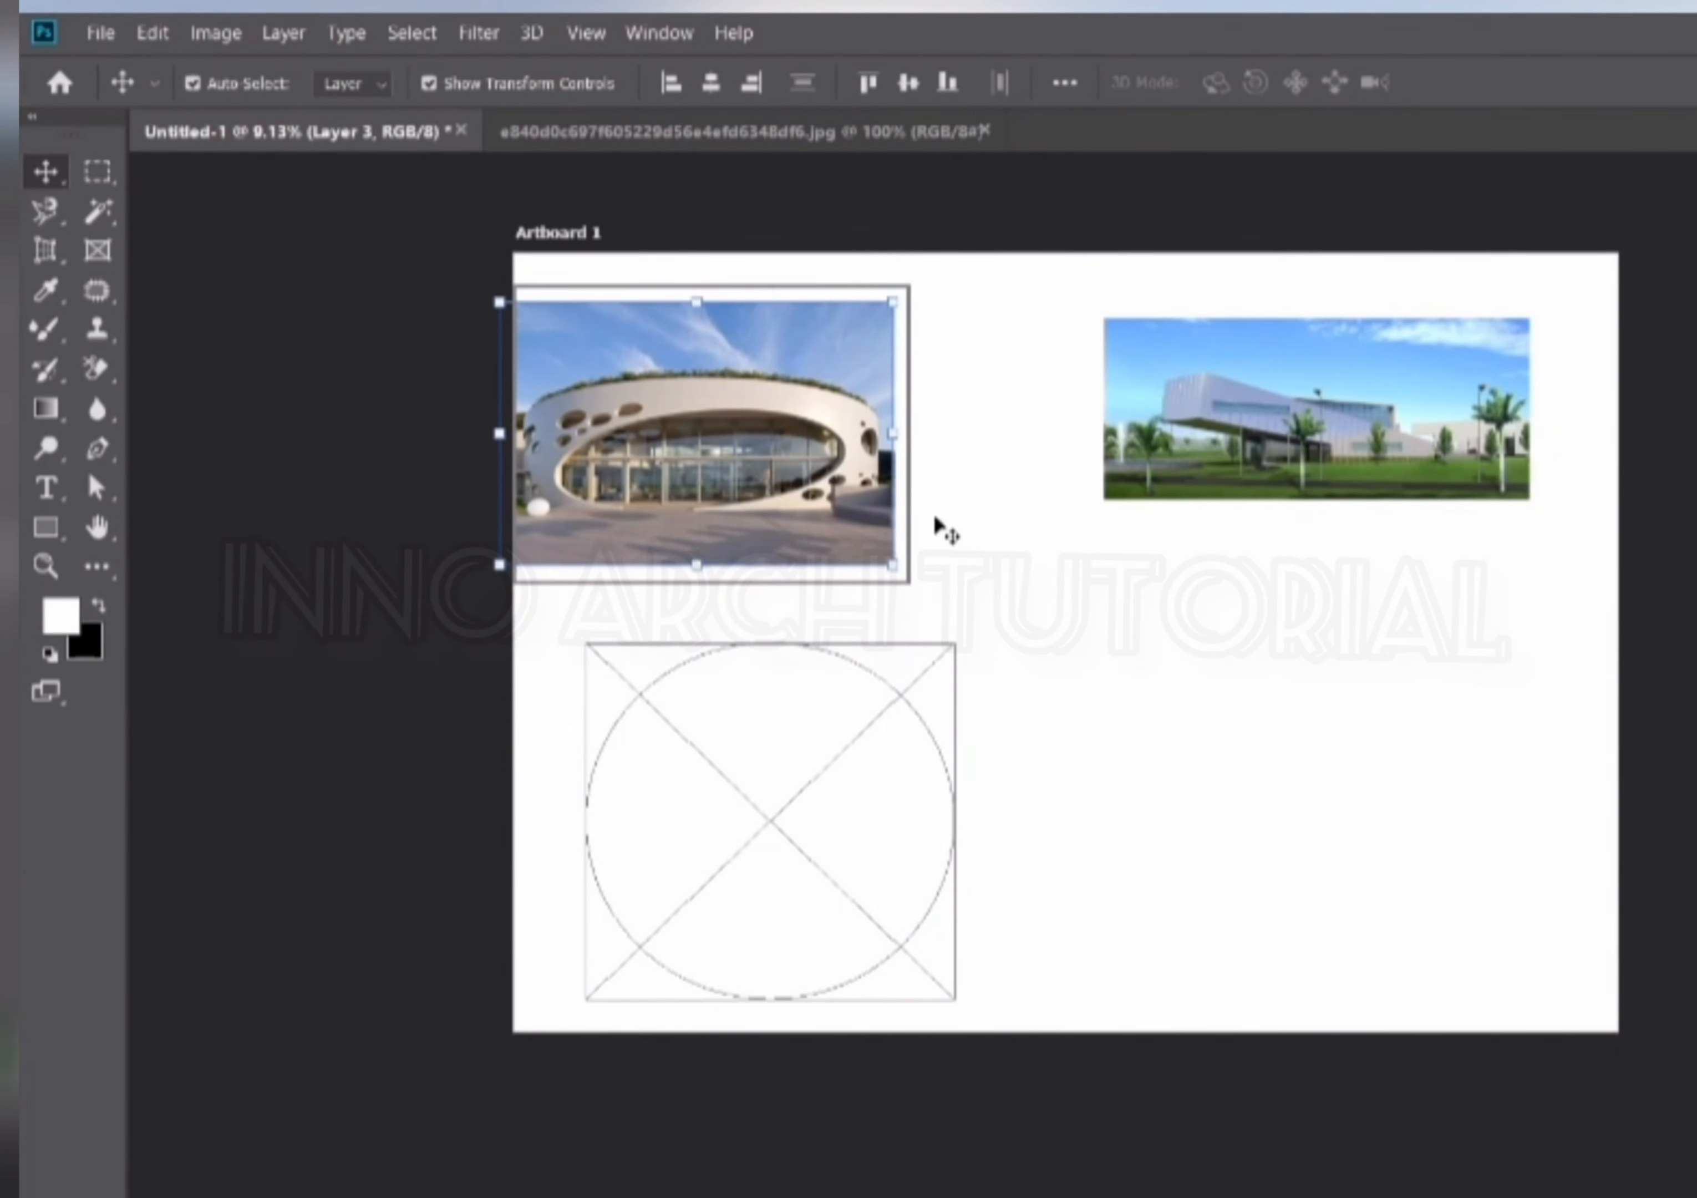
pyautogui.click(1159, 636)
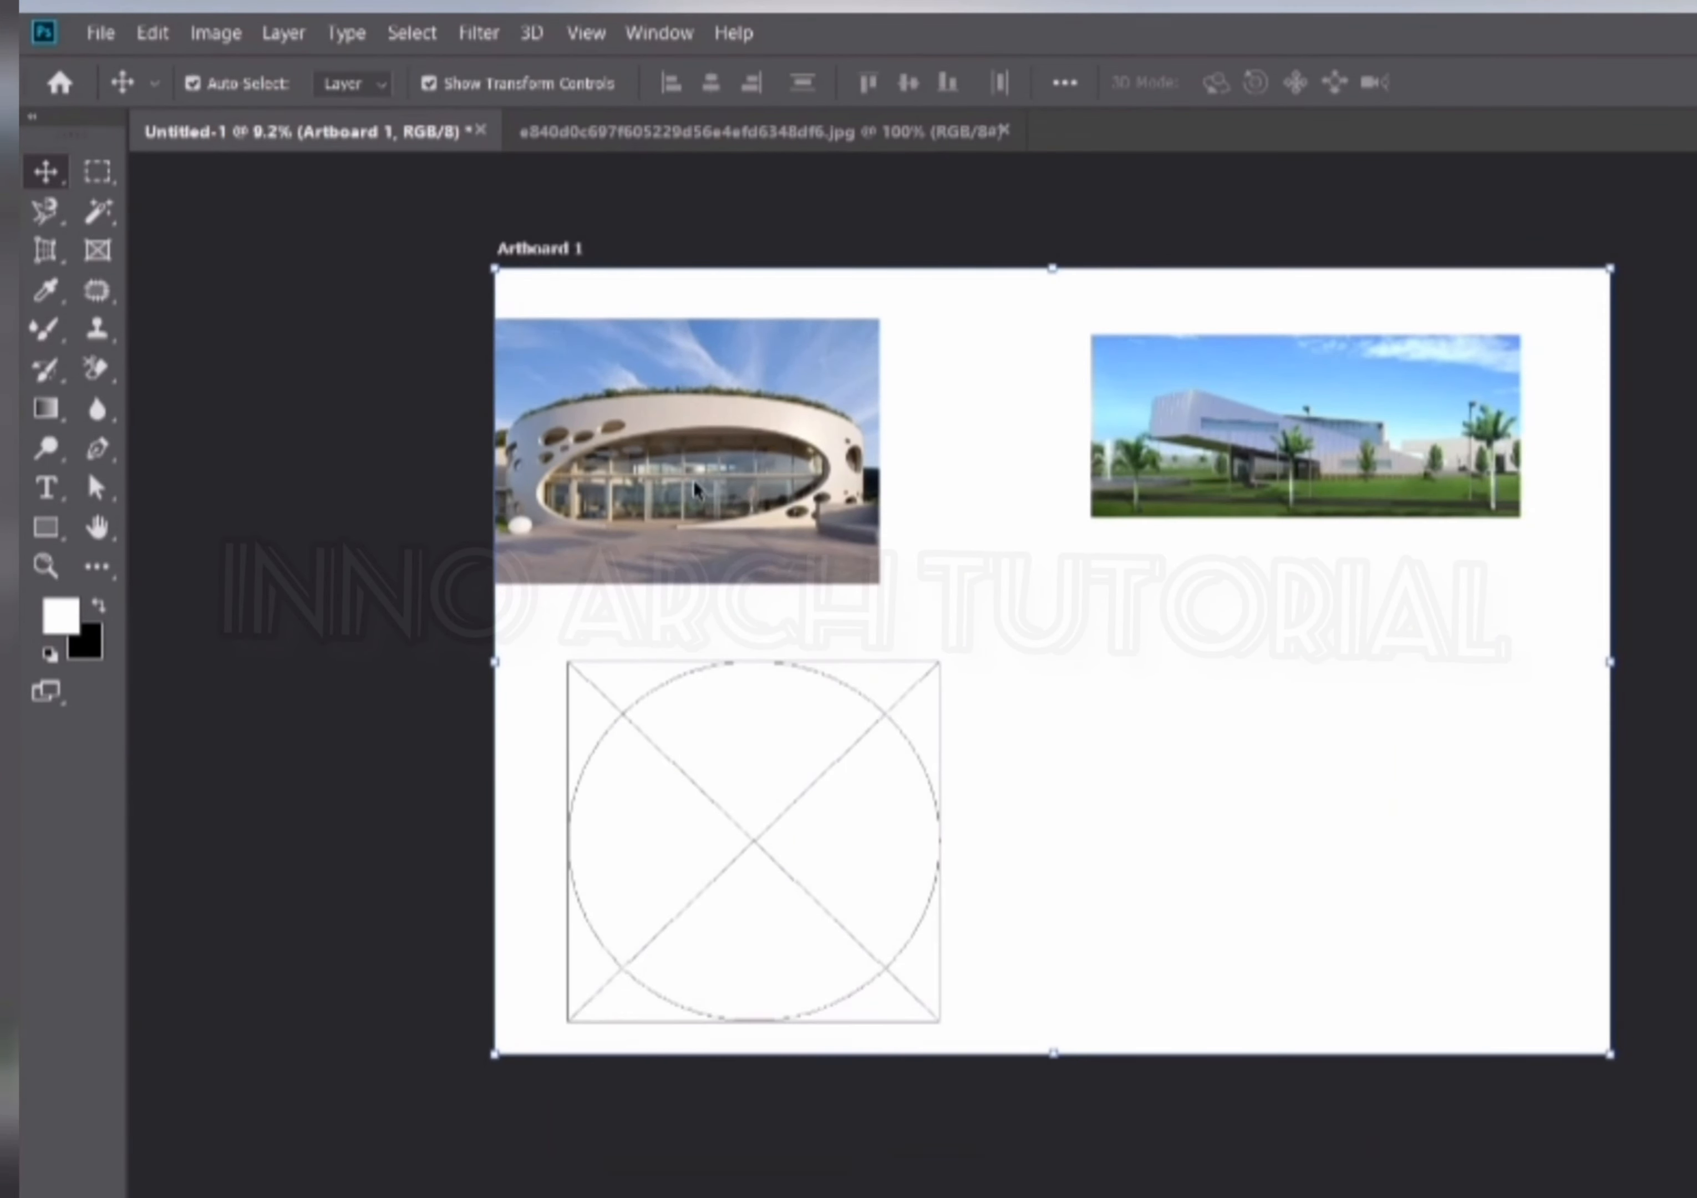
pyautogui.moveTo(694, 490); pyautogui.dragTo(768, 509)
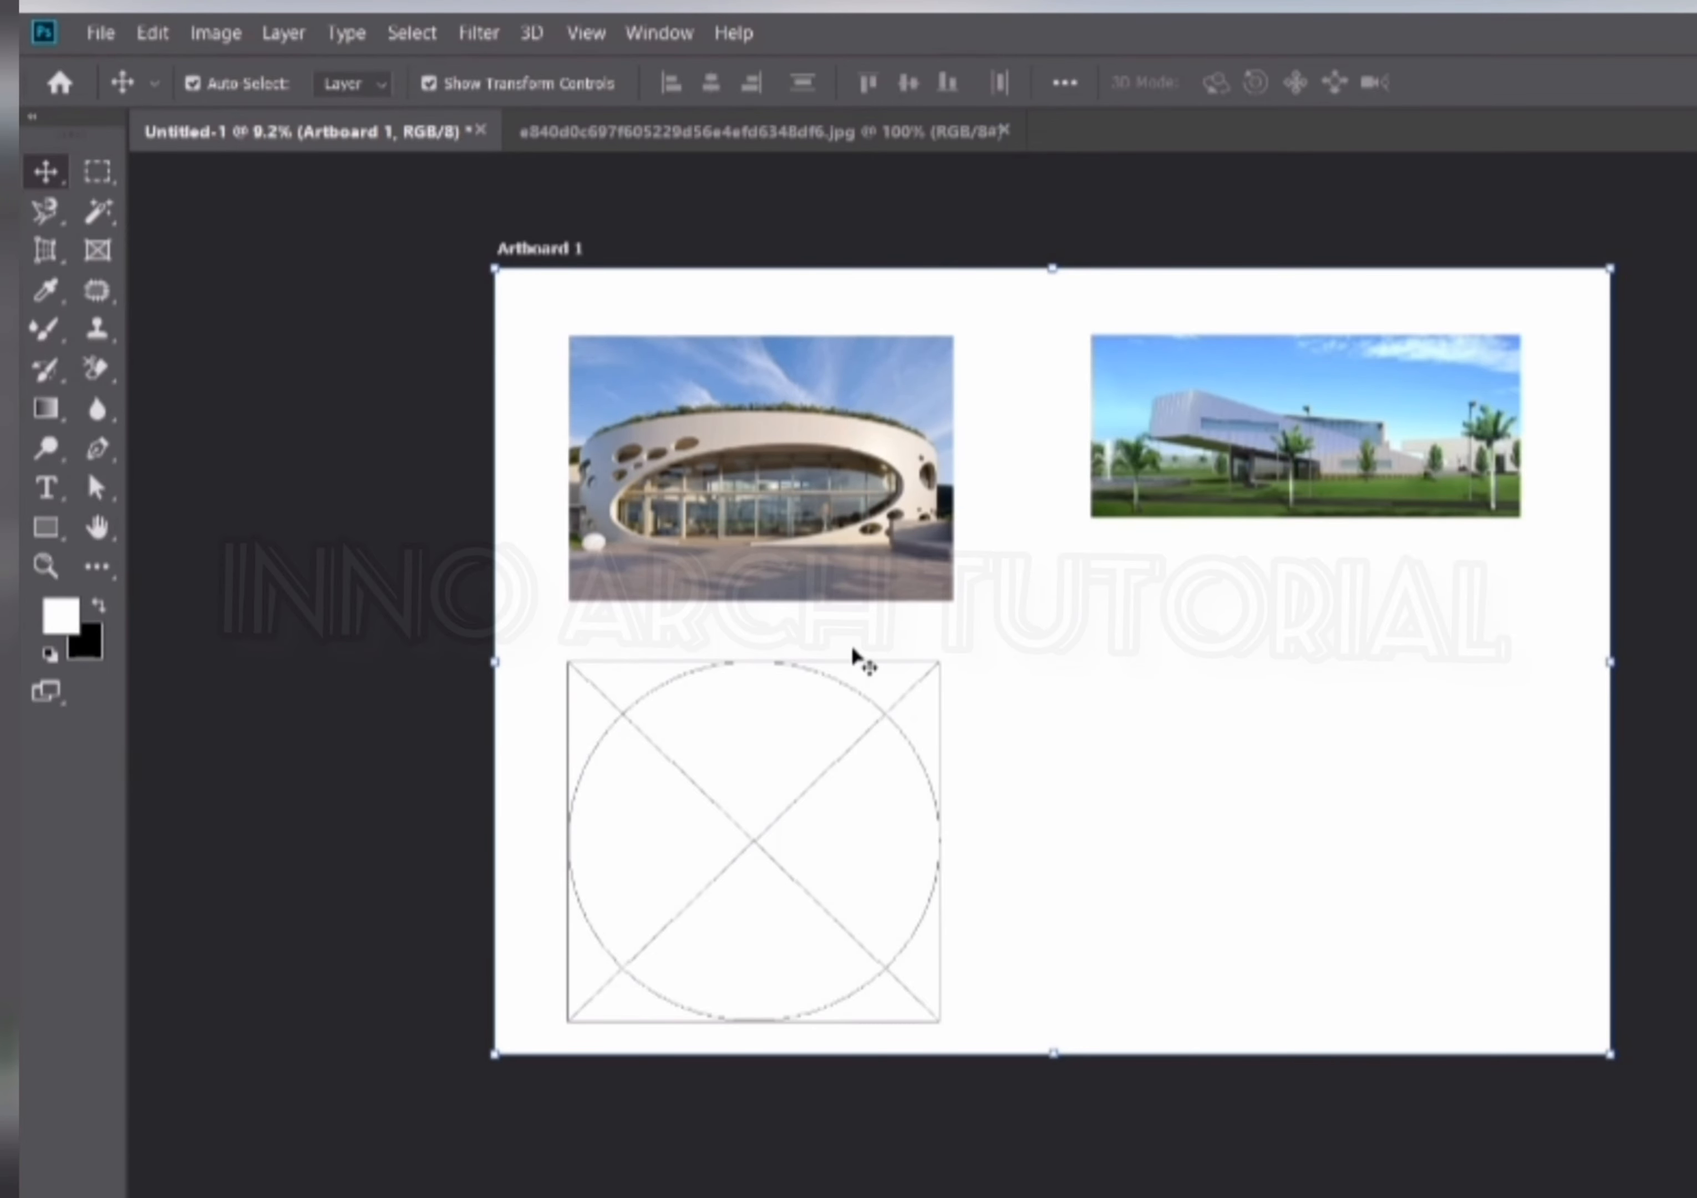
# Place the modern building photo into the elliptical frame, scale it up, and commit the transform.
pyautogui.moveTo(1242, 500); pyautogui.dragTo(720, 891)
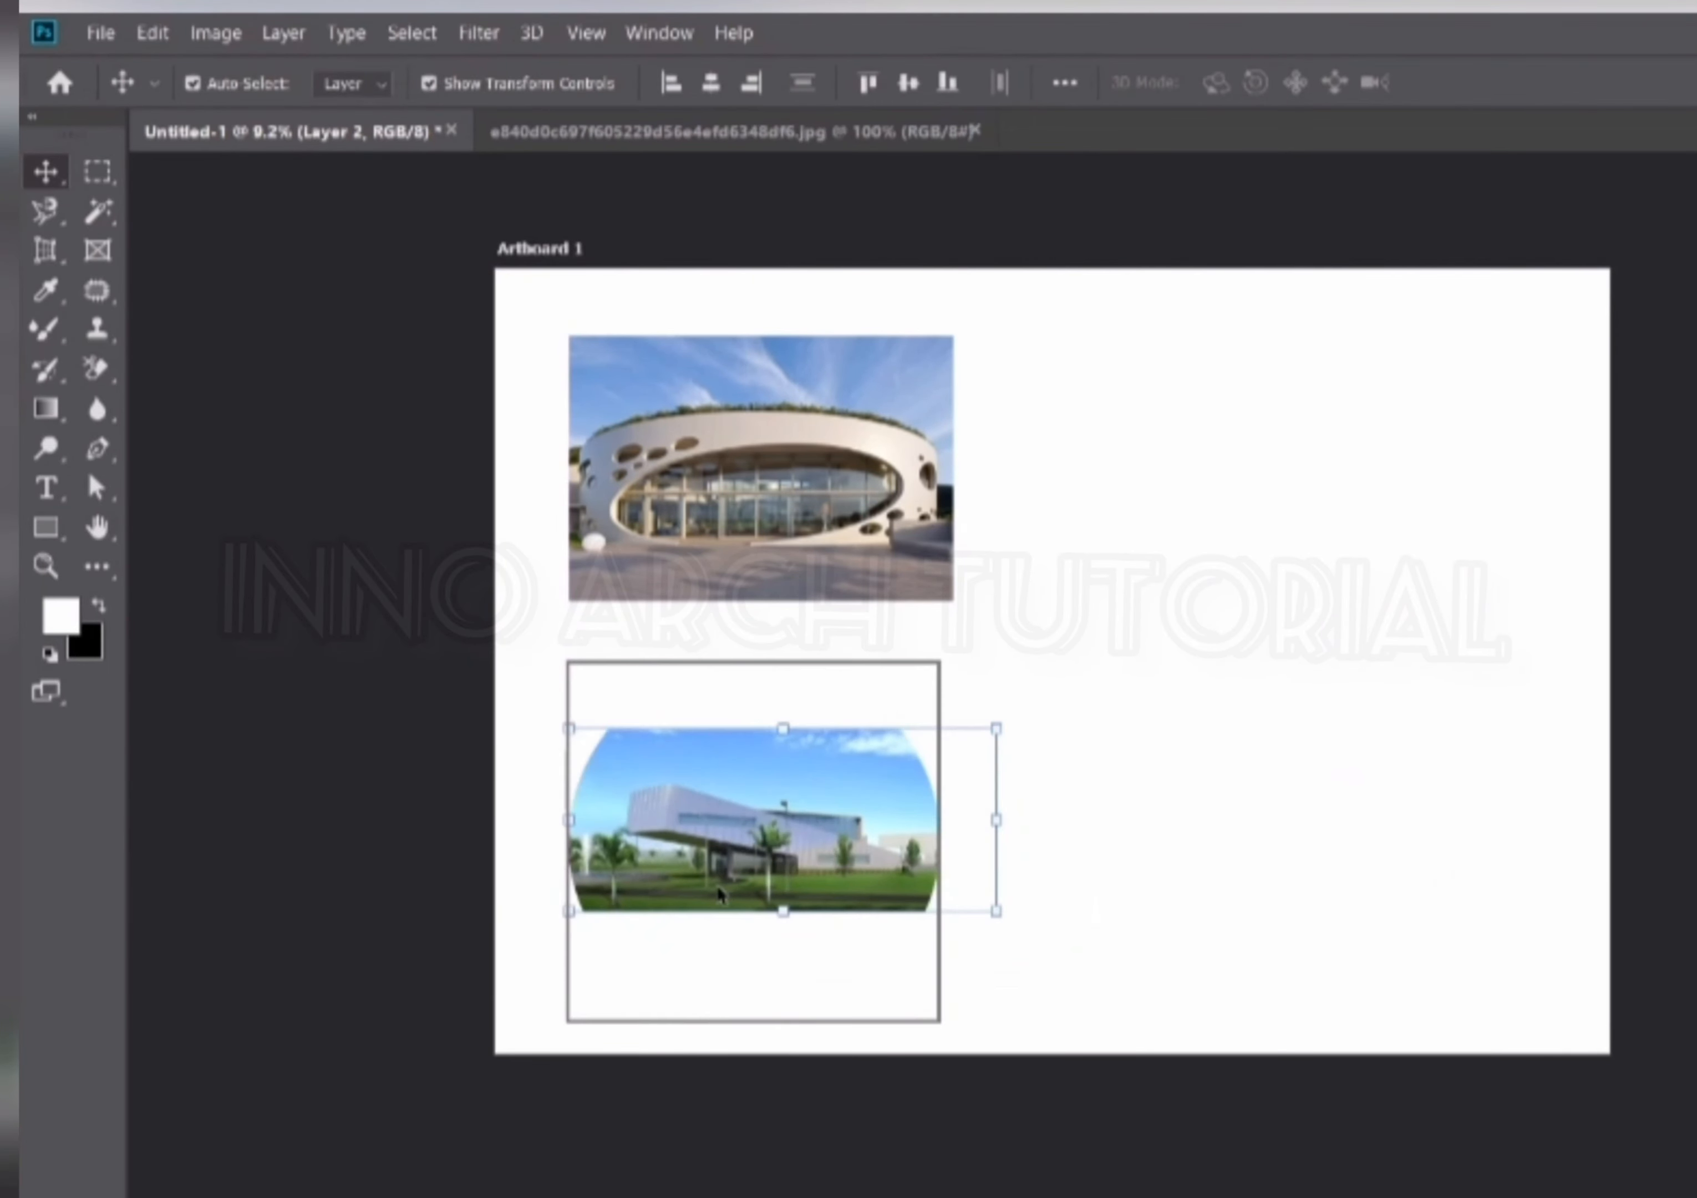
pyautogui.scroll(2, 714, 831)
pyautogui.moveTo(1066, 816); pyautogui.dragTo(1567, 867)
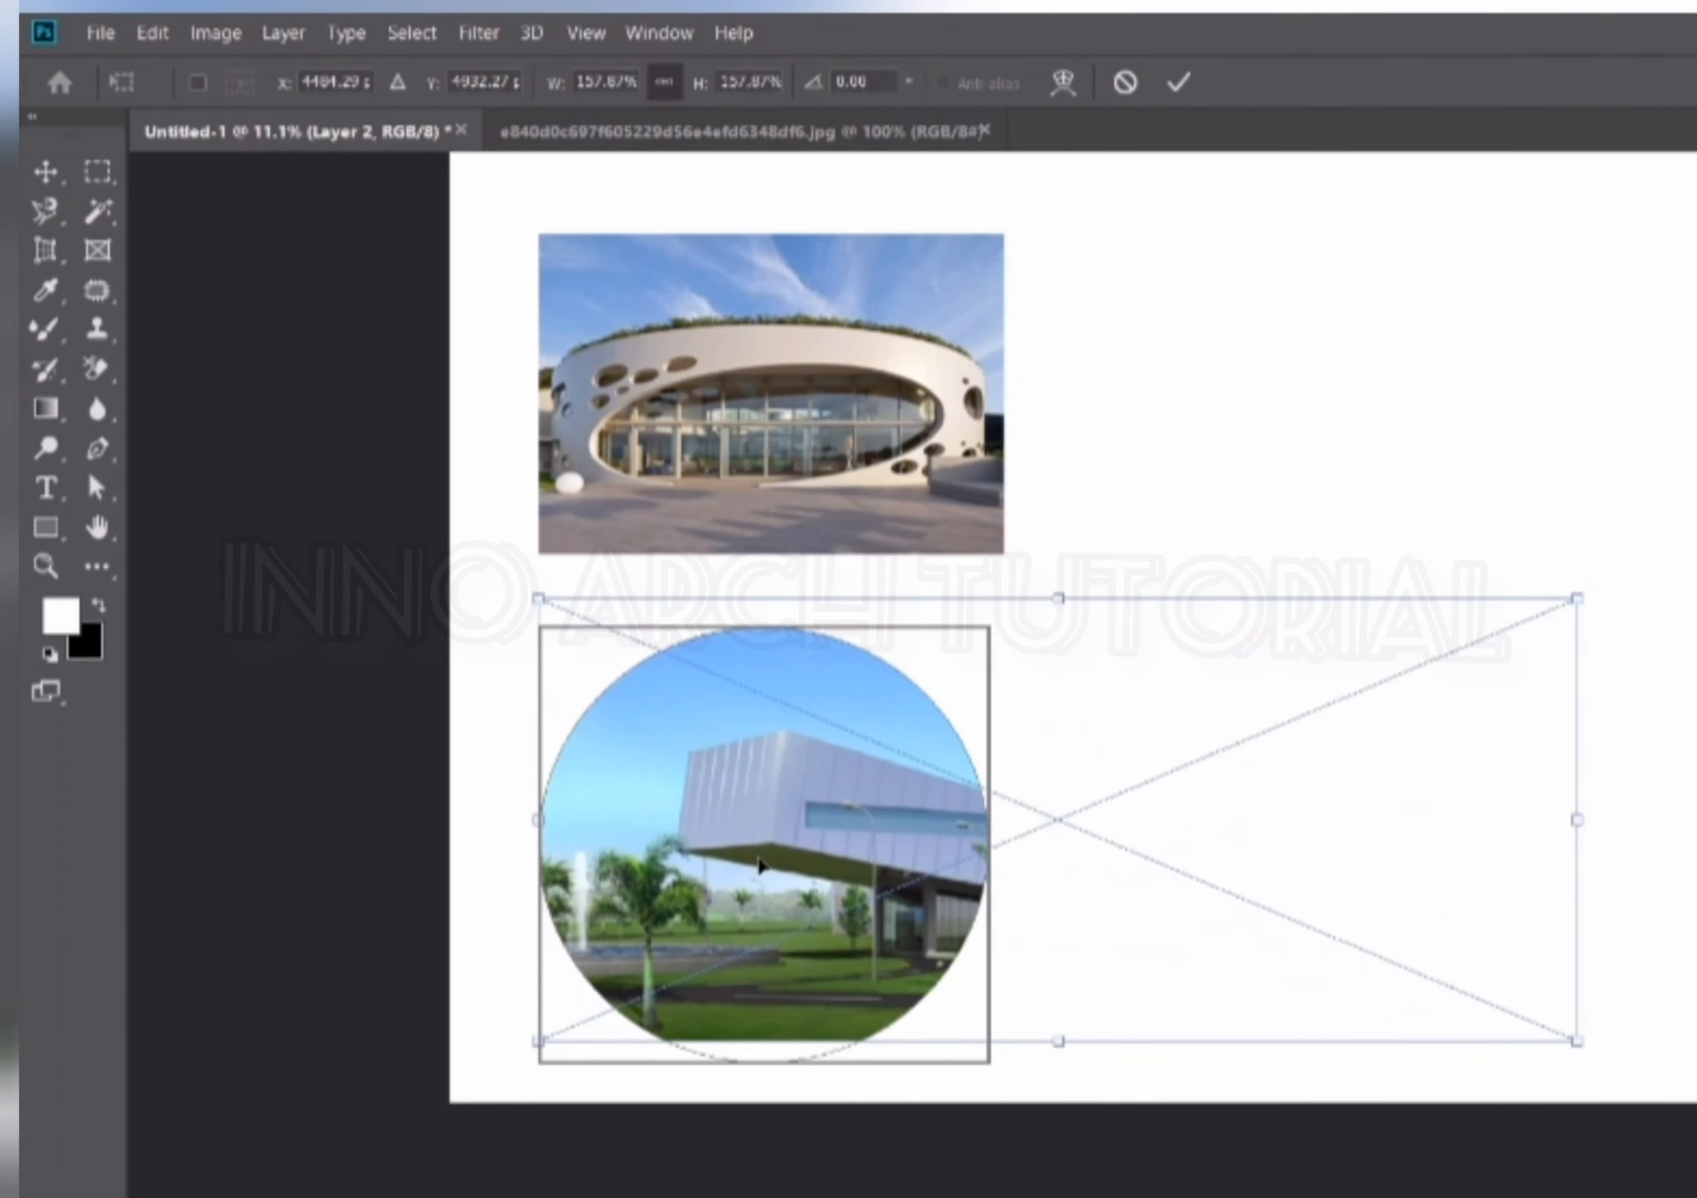
pyautogui.moveTo(756, 858); pyautogui.dragTo(840, 880)
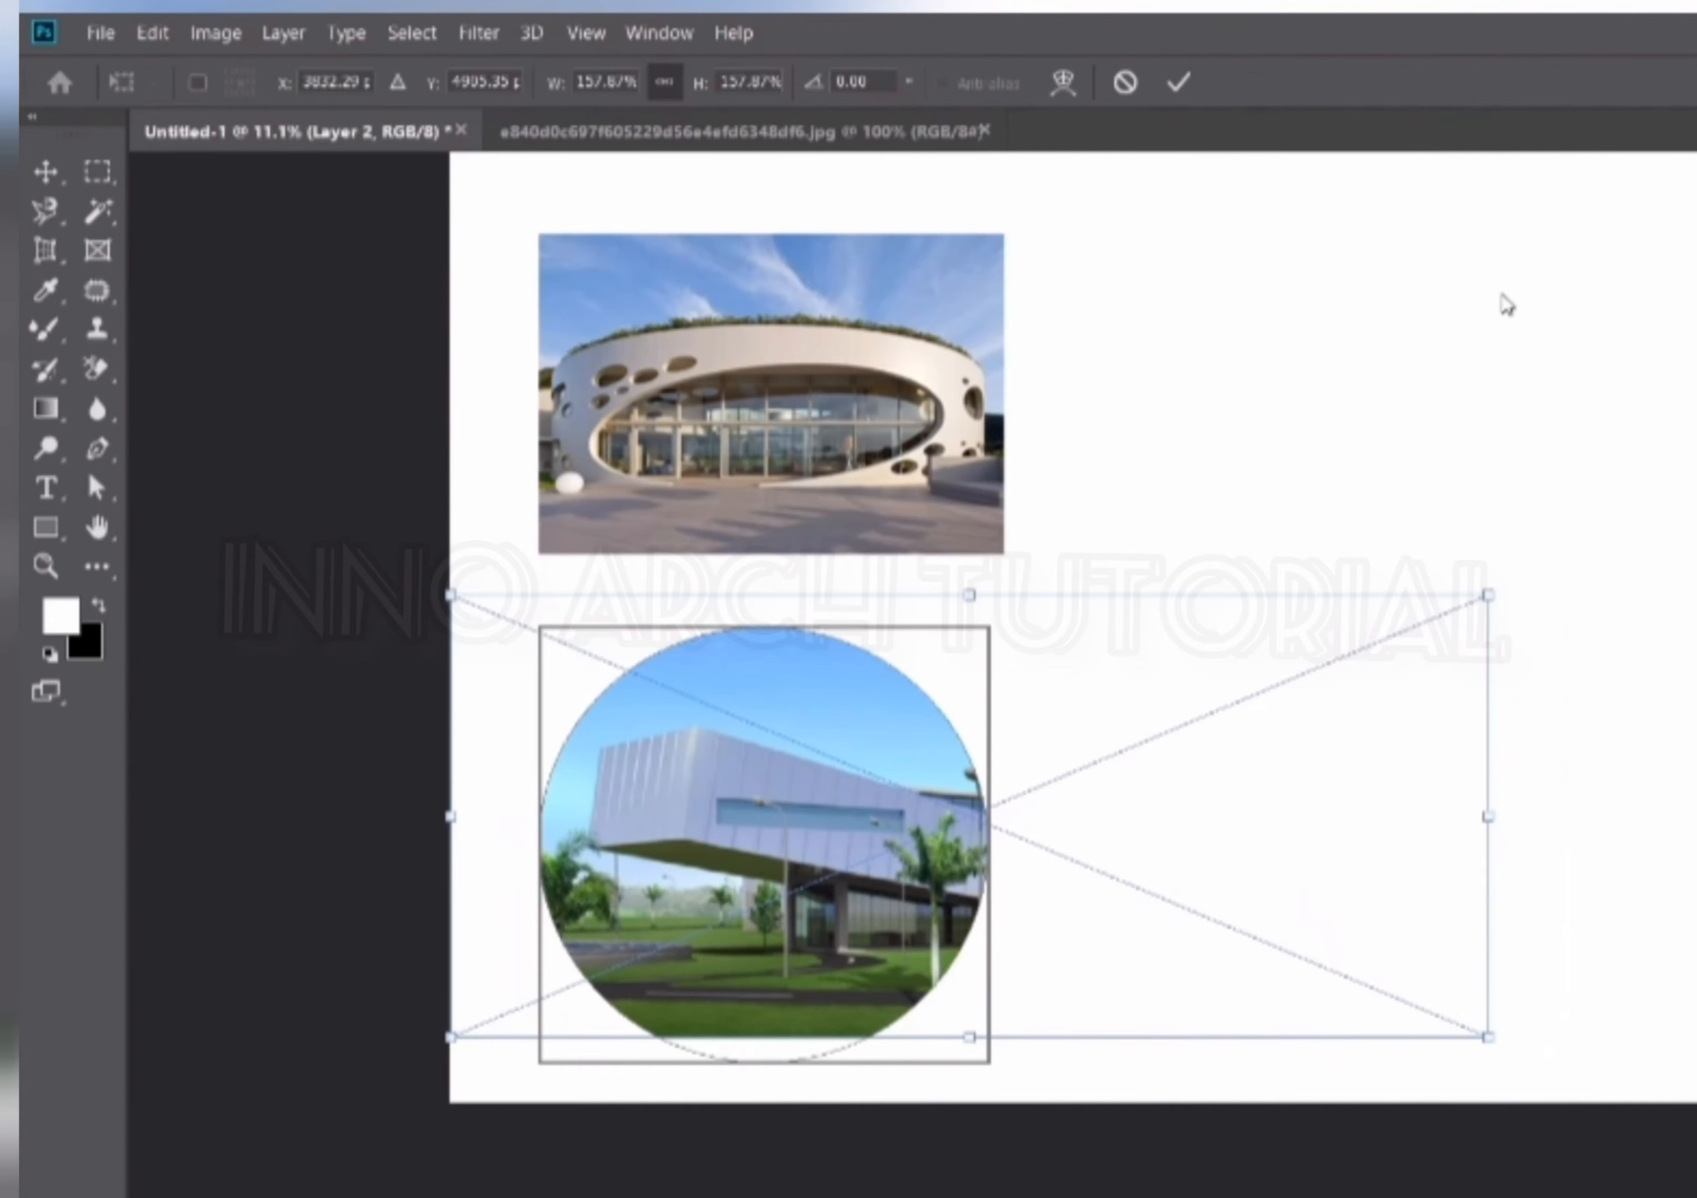
pyautogui.press('Return')
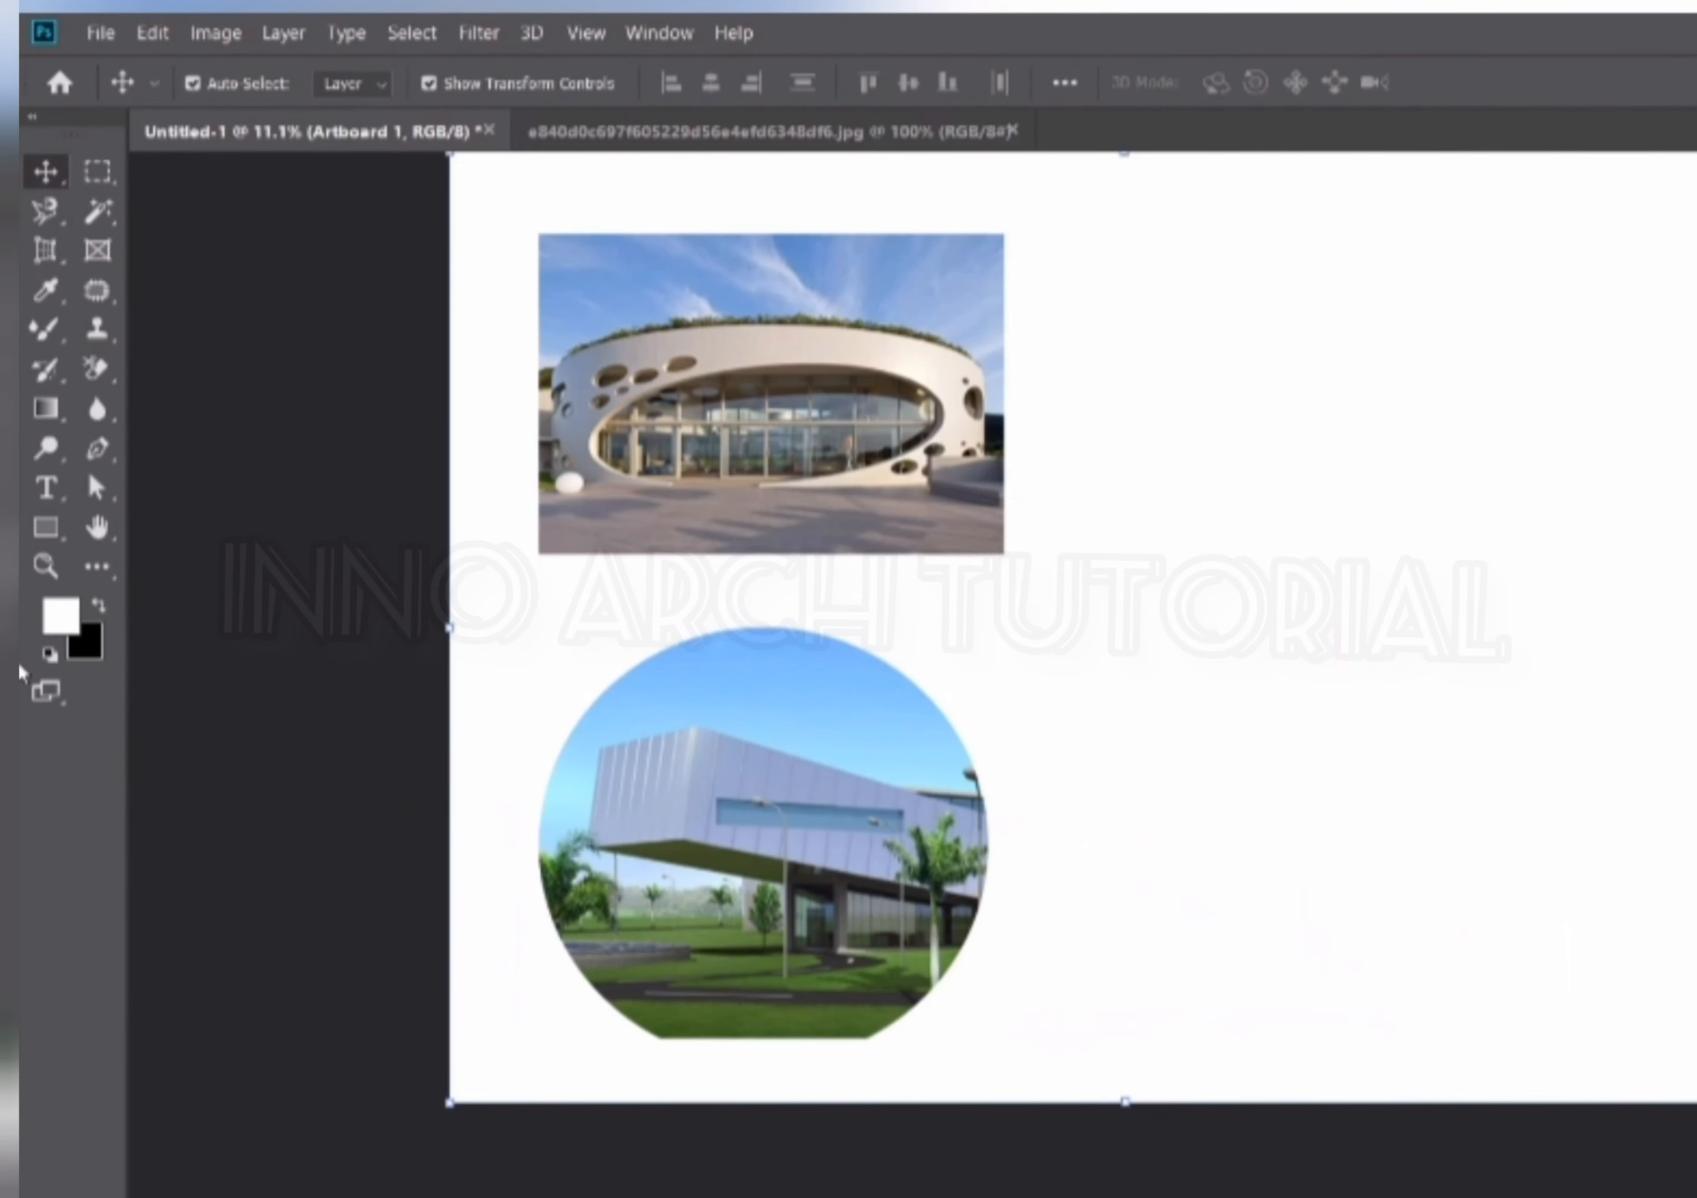
# Move the rectangular frame holding the round building photo toward the artboard's upper-left corner.
pyautogui.scroll(-1, 665, 738)
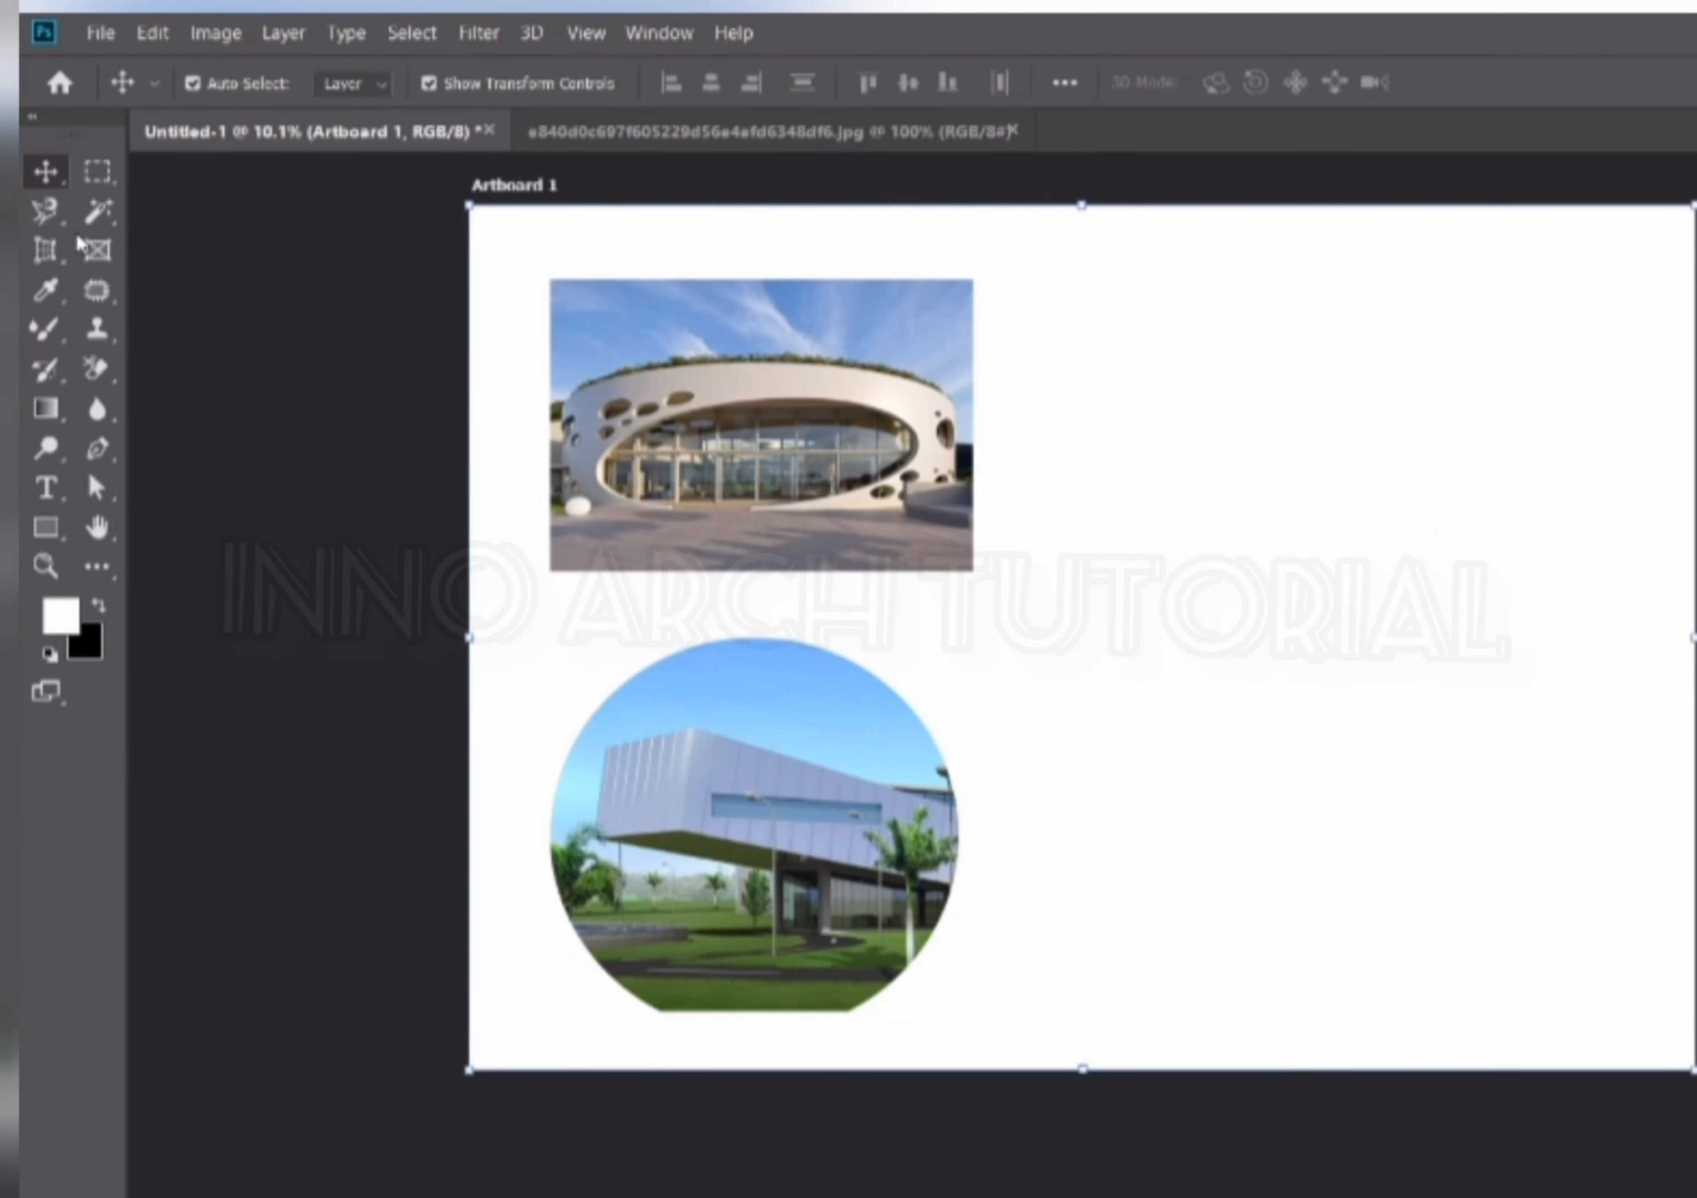
pyautogui.click(756, 350)
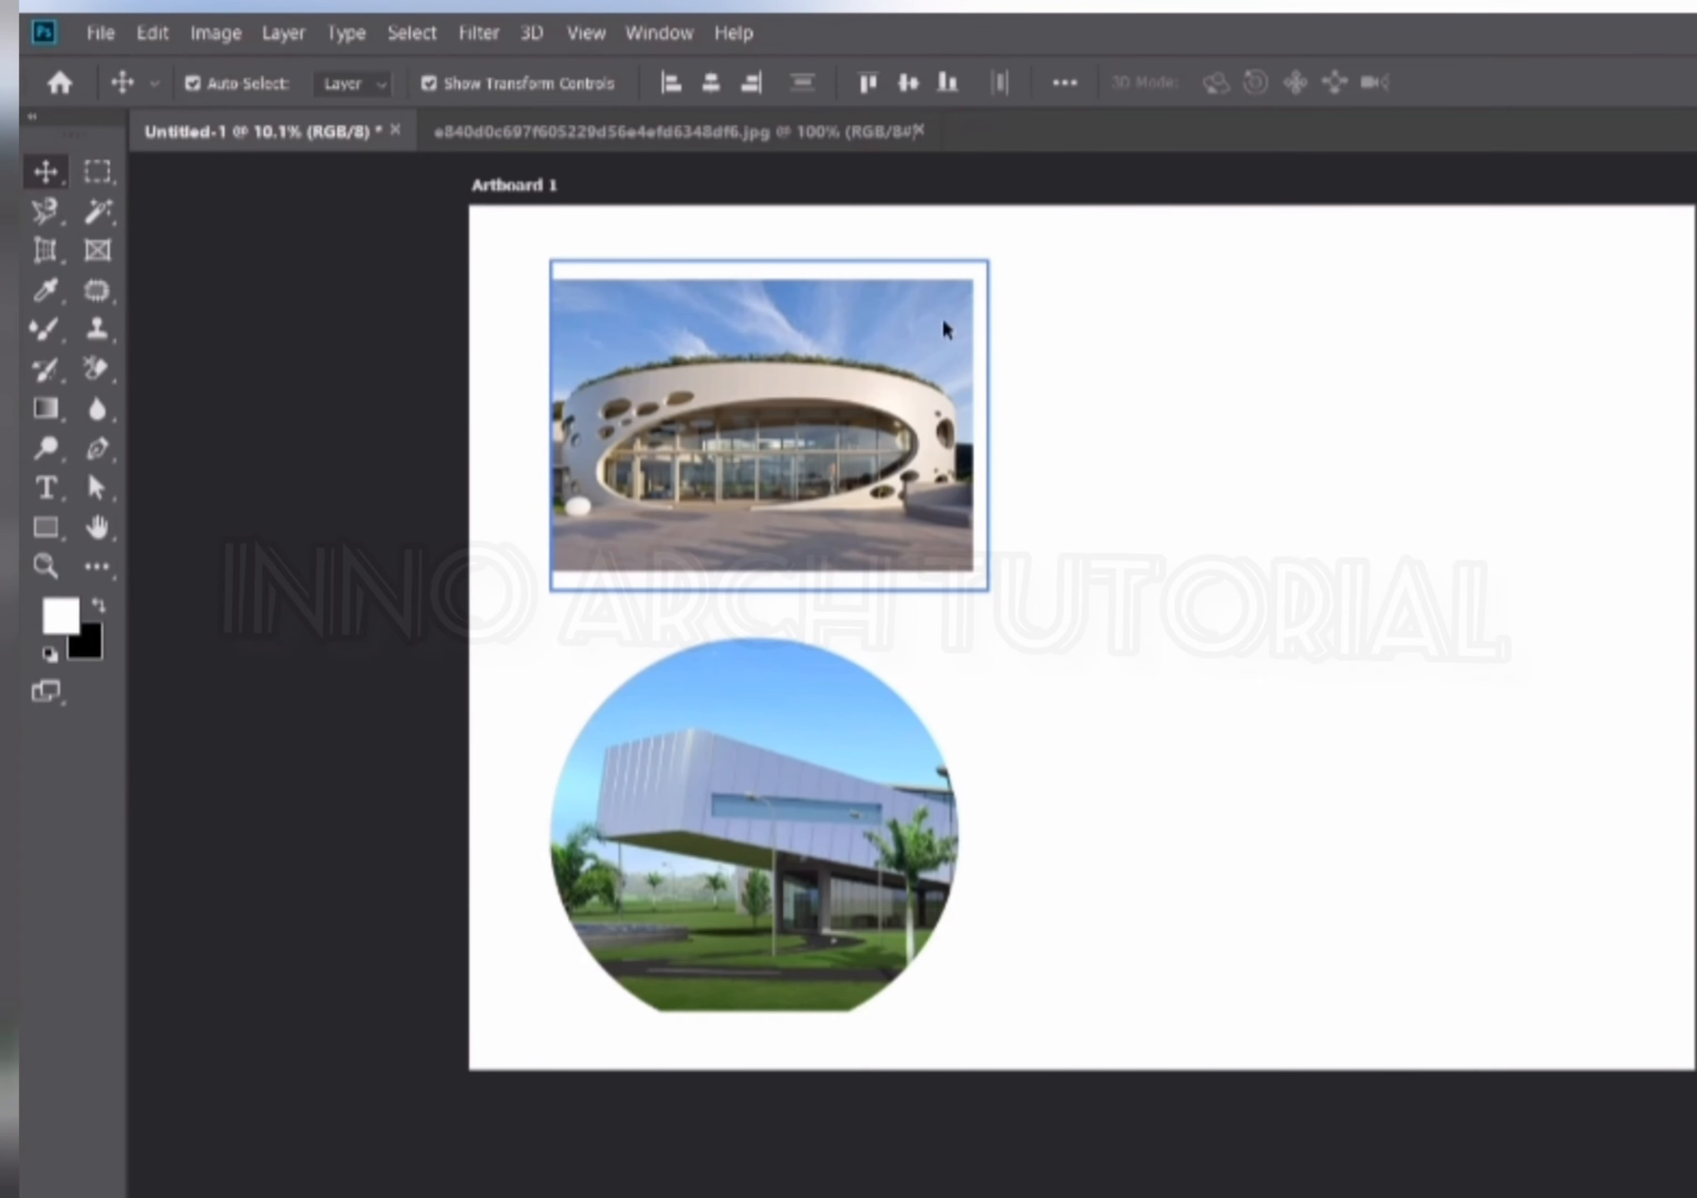
pyautogui.moveTo(806, 407); pyautogui.dragTo(679, 360)
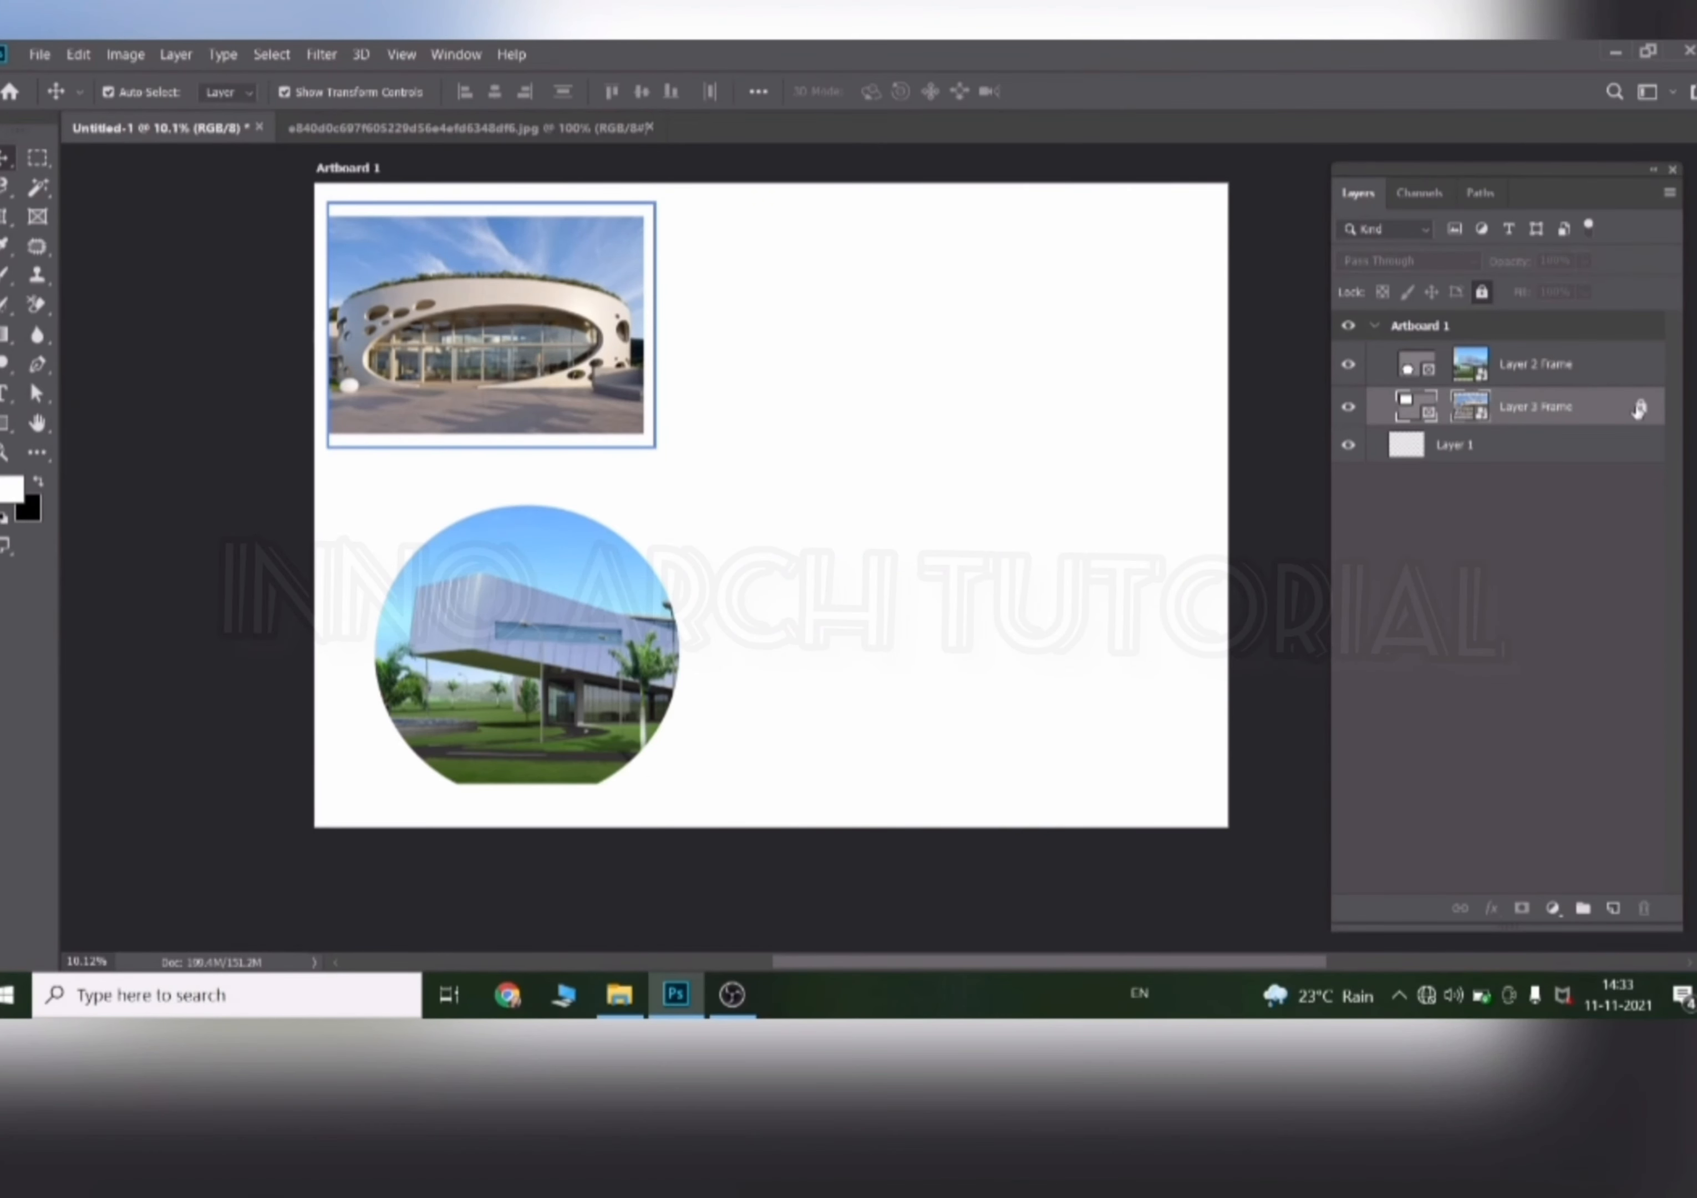
# Try to move the locked round building frame layer on the artboard.
pyautogui.click(377, 334)
pyautogui.moveTo(1161, 479); pyautogui.dragTo(1051, 570)
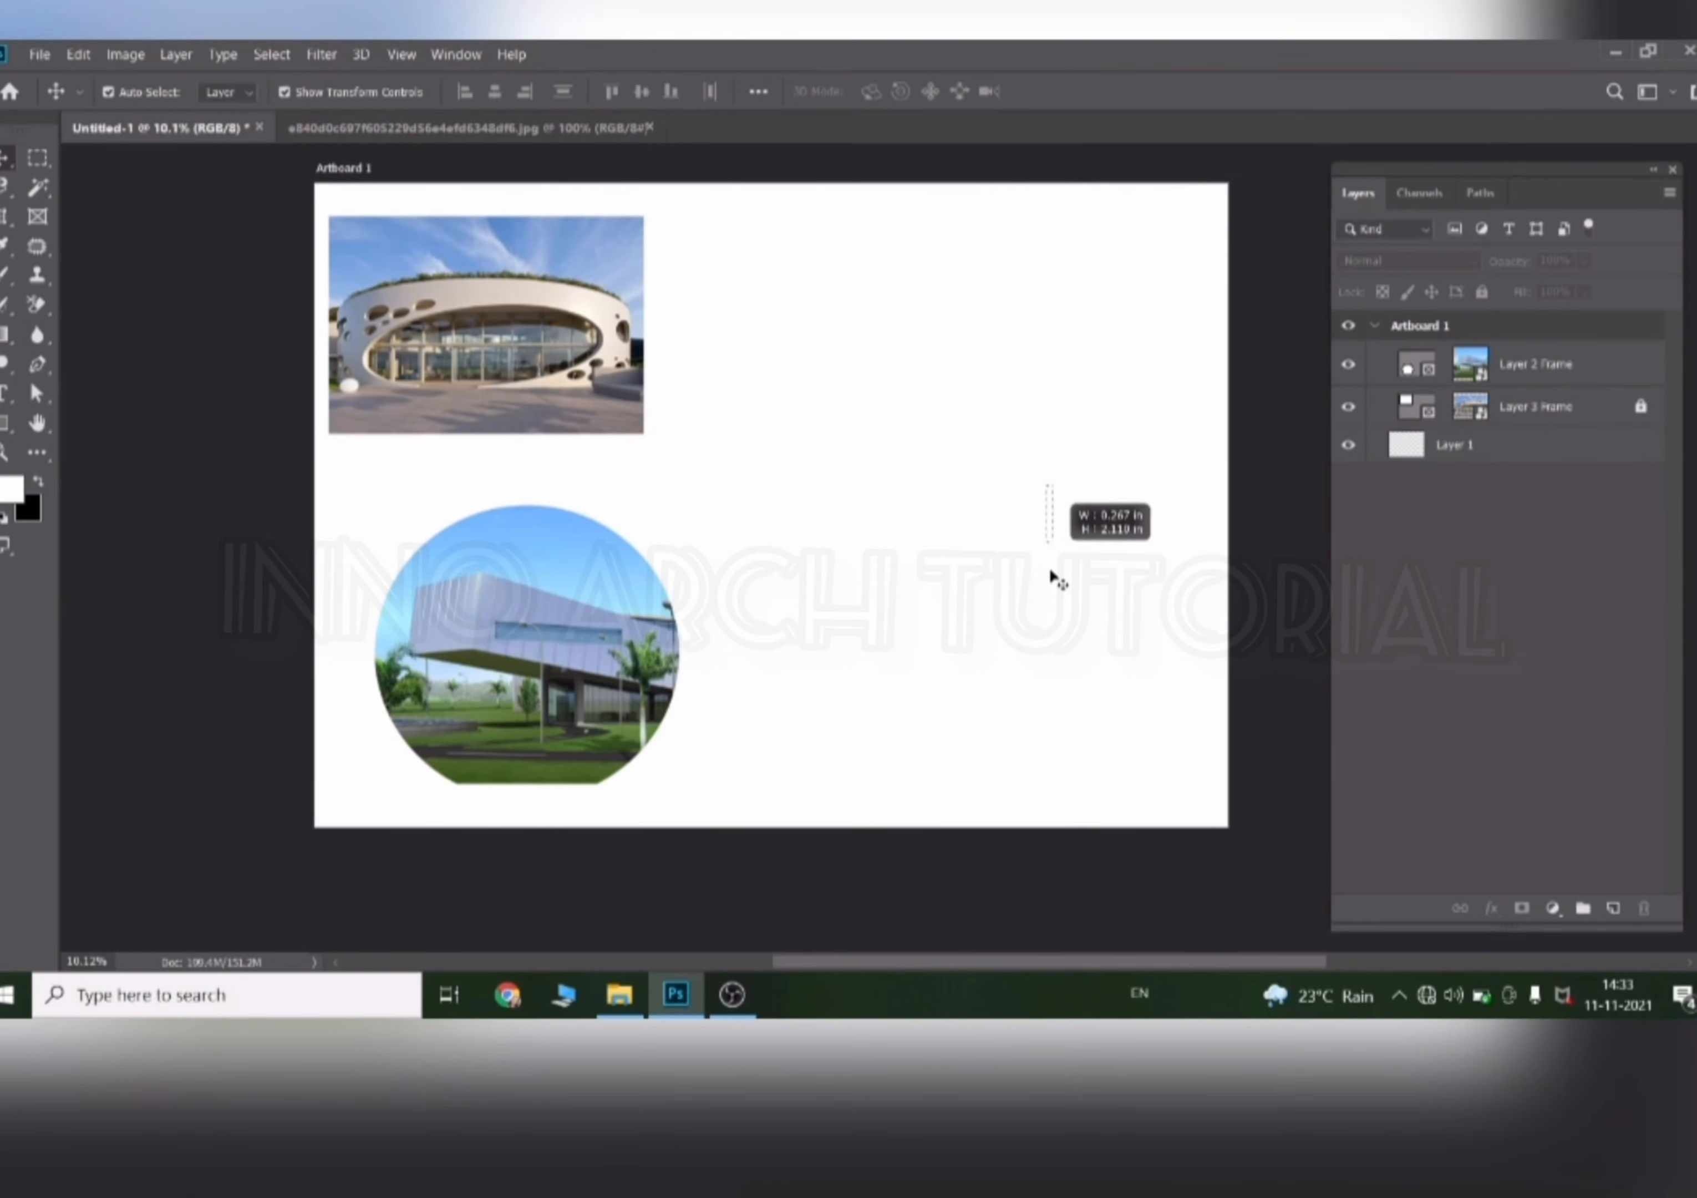
pyautogui.moveTo(692, 427); pyautogui.dragTo(645, 419)
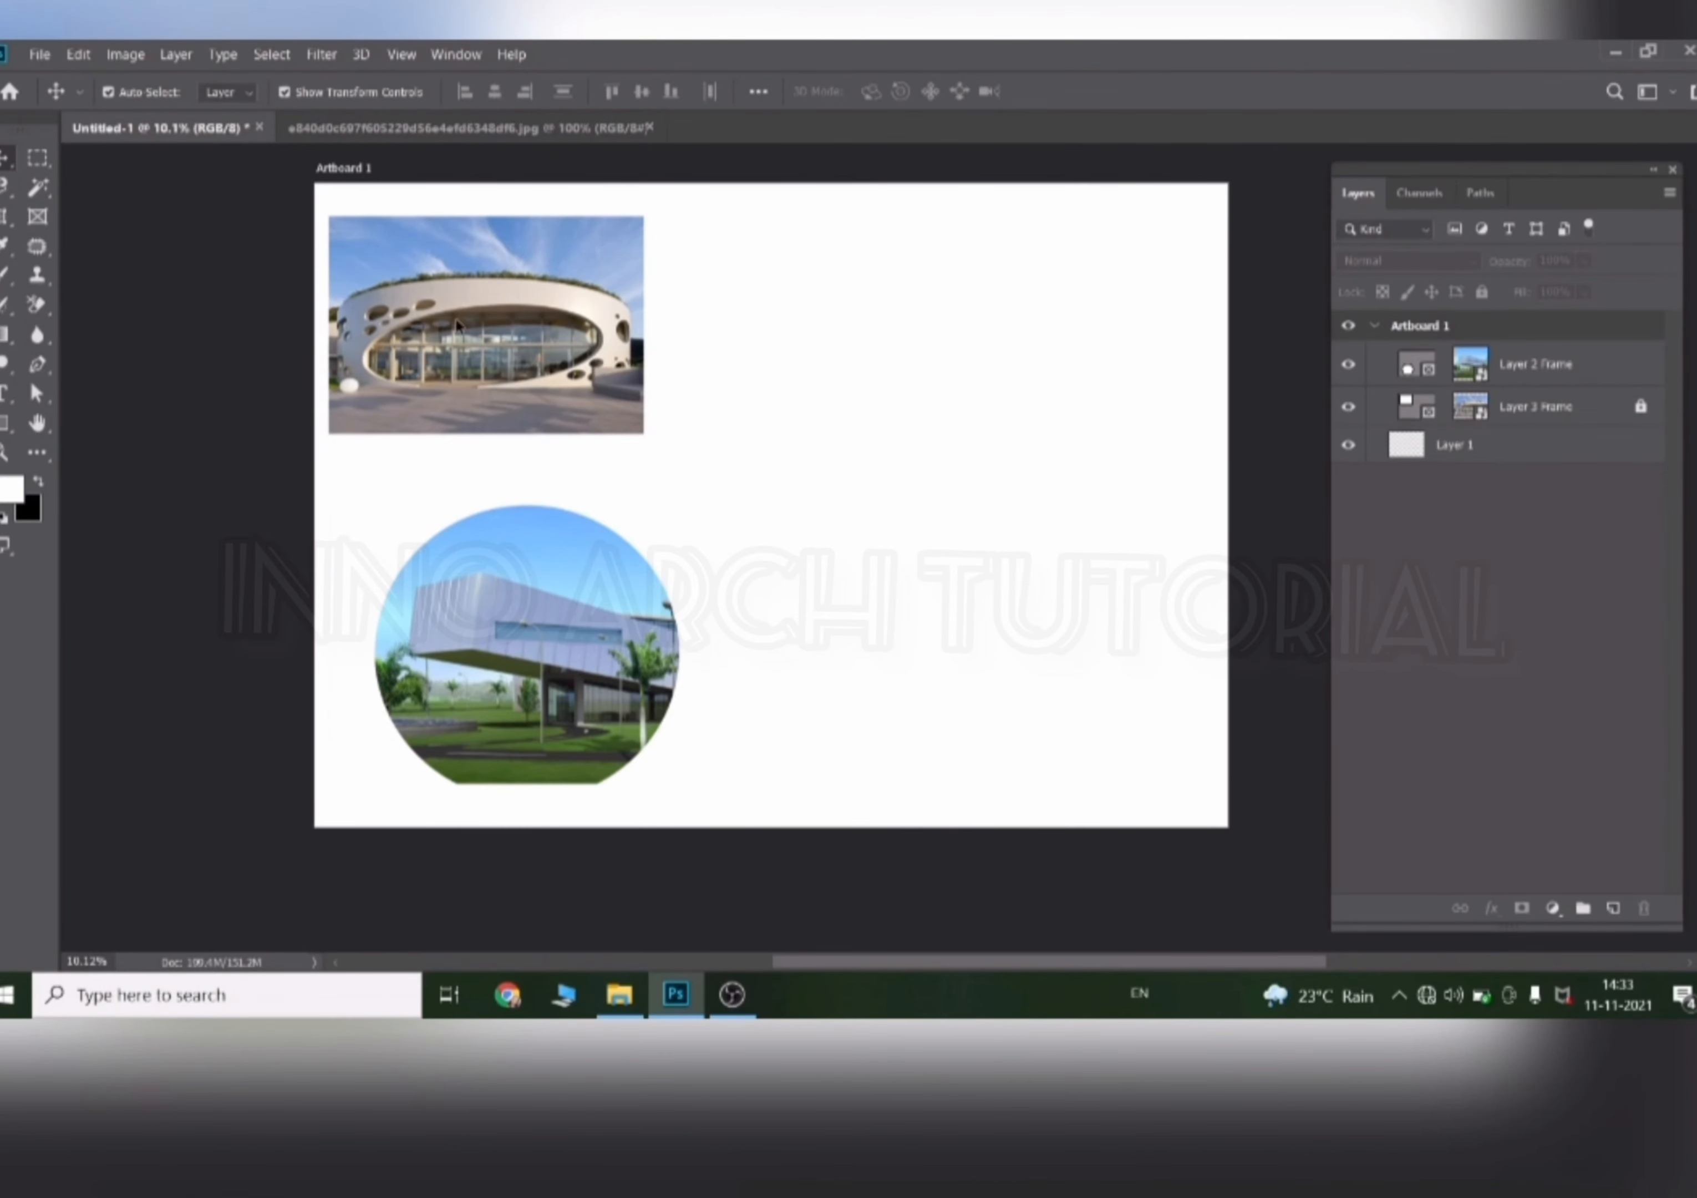
pyautogui.moveTo(632, 317); pyautogui.dragTo(651, 350)
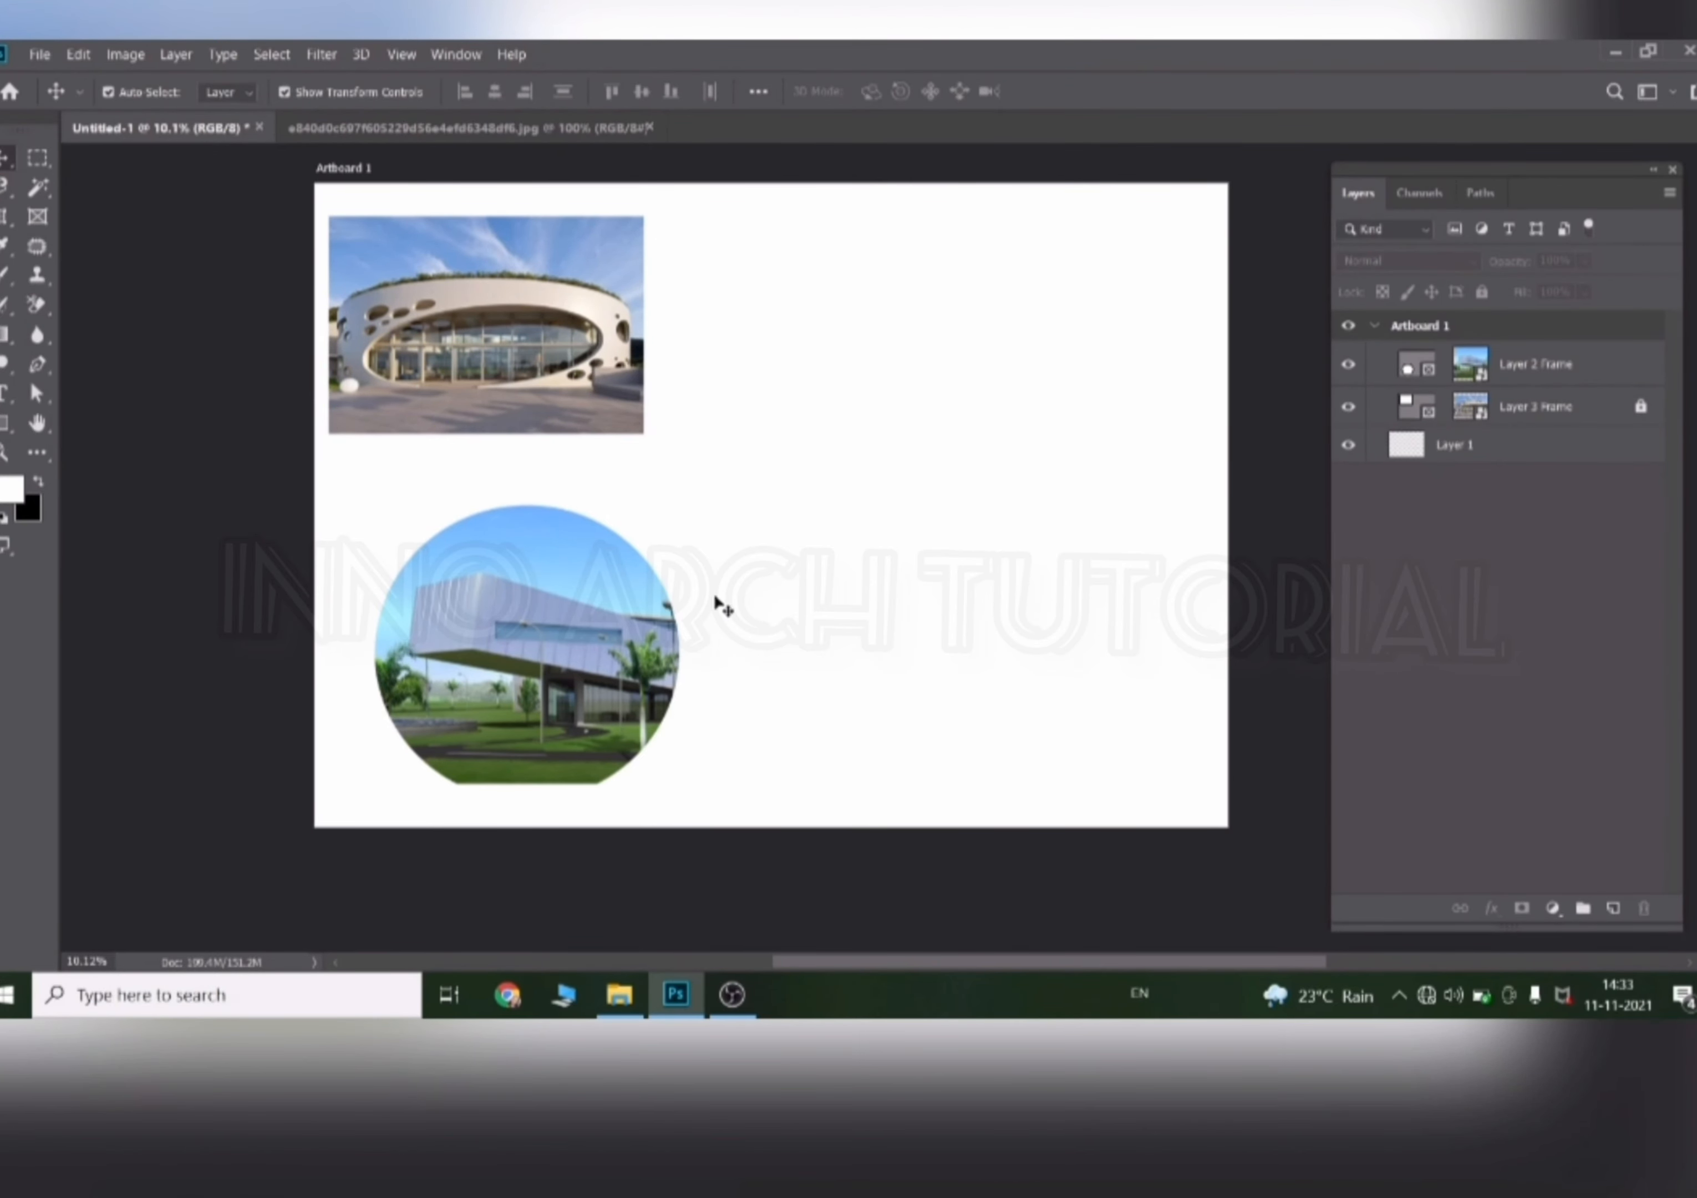